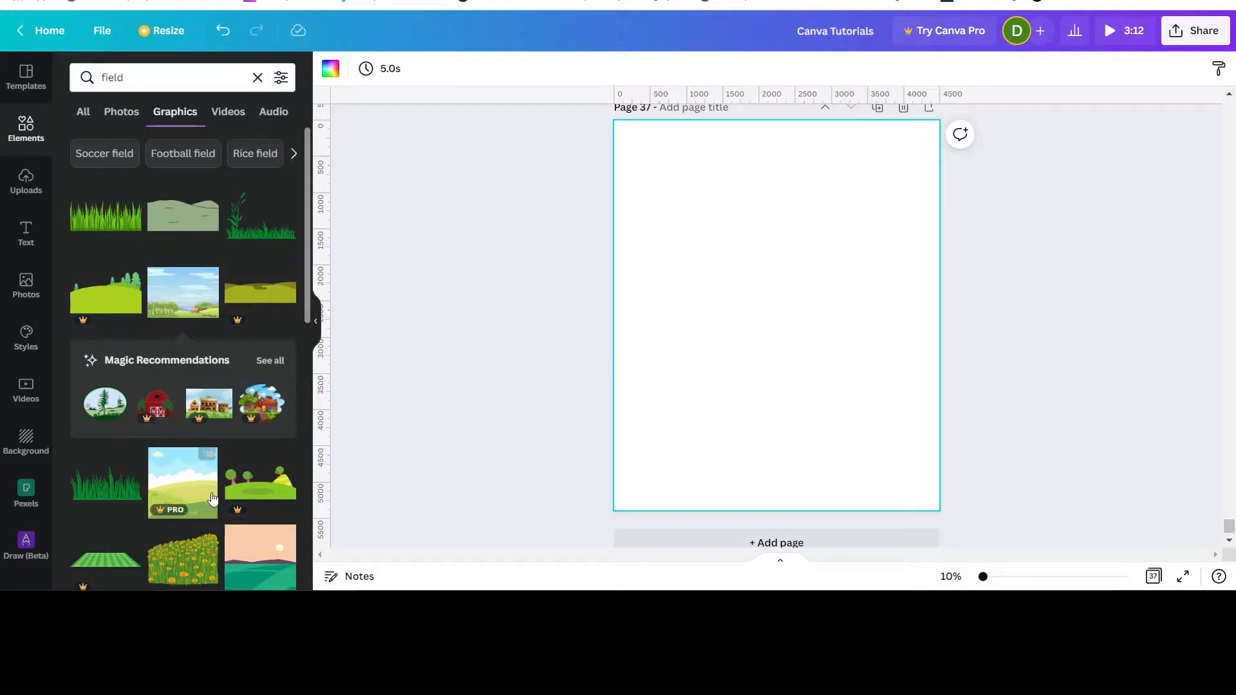
# - Add the green village landscape with two red-roofed houses from the field graphics and enlarge it to the full page height
pyautogui.scroll(-5, 199, 454)
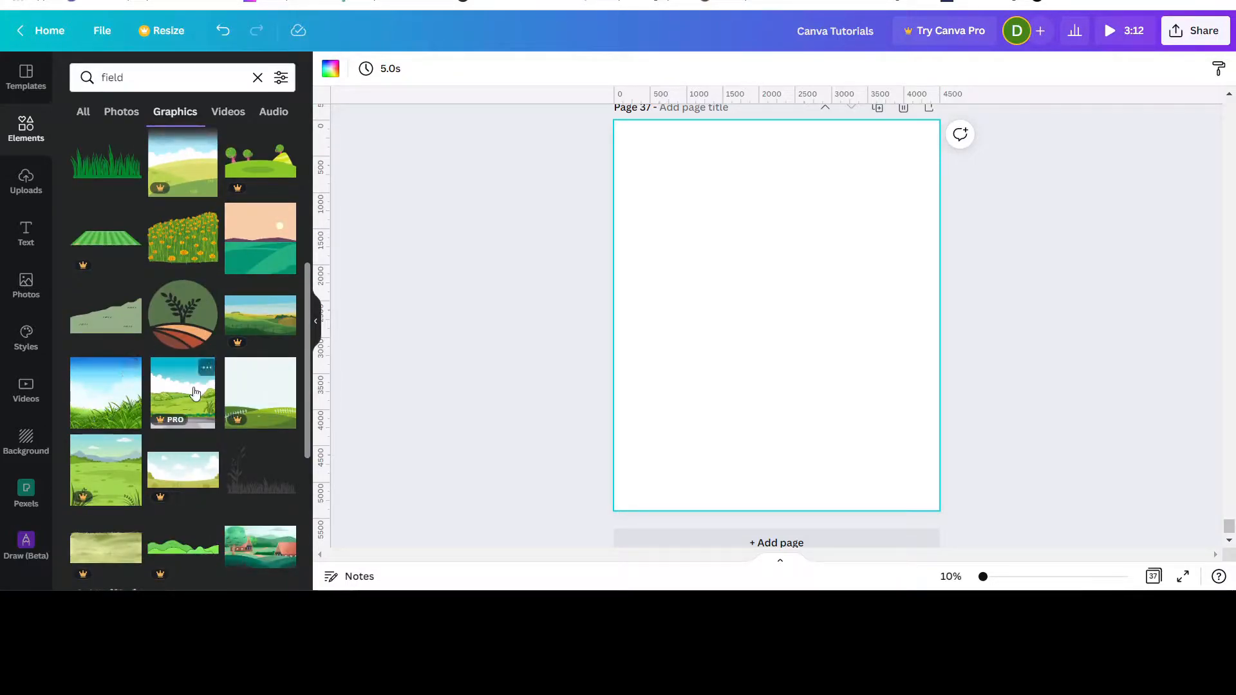
pyautogui.scroll(-3, 191, 394)
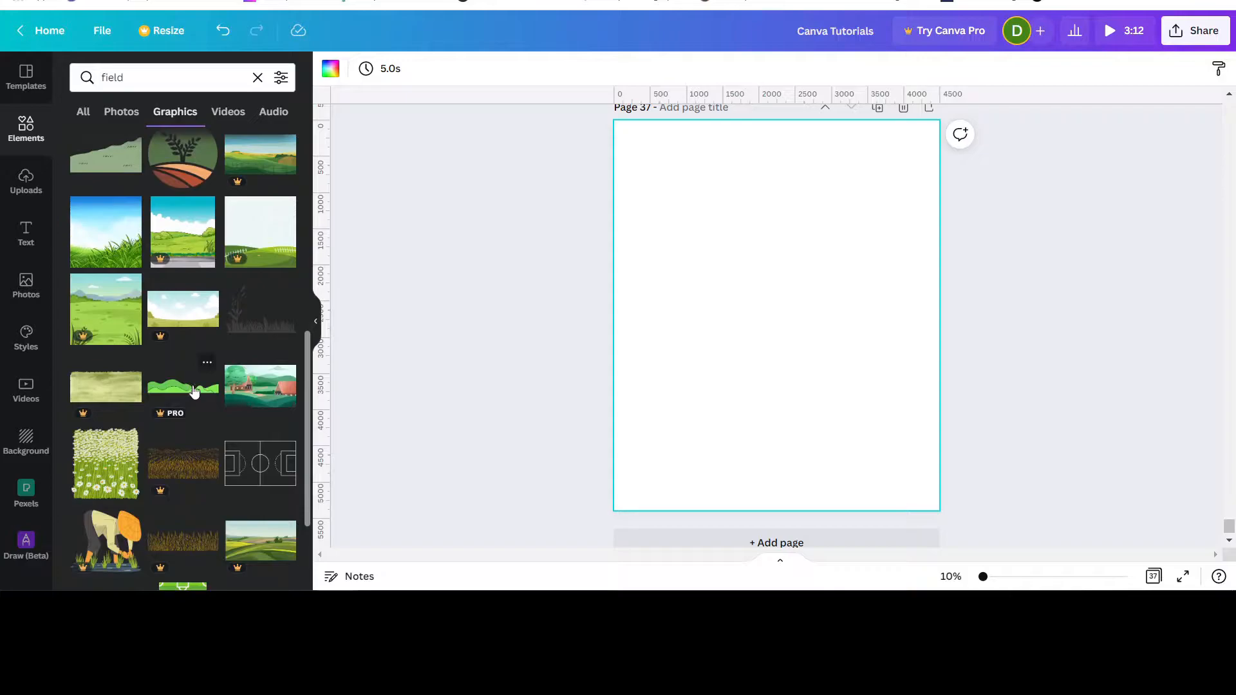
pyautogui.click(264, 382)
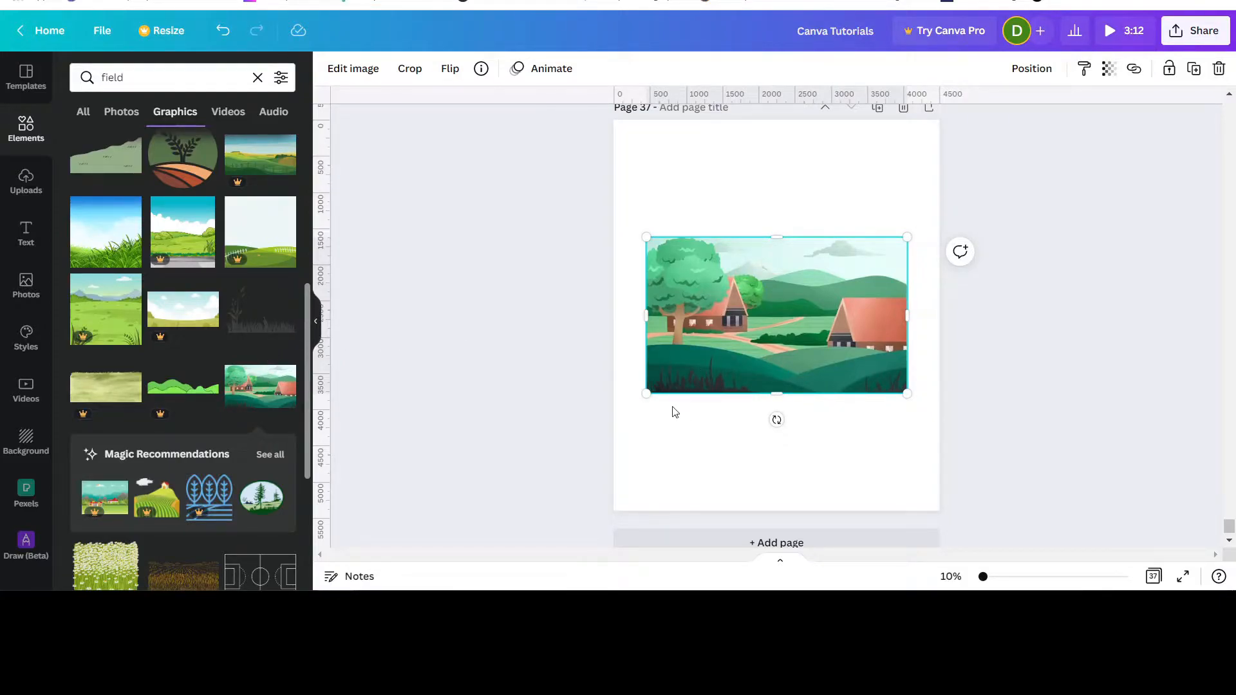
pyautogui.moveTo(647, 396); pyautogui.dragTo(625, 443)
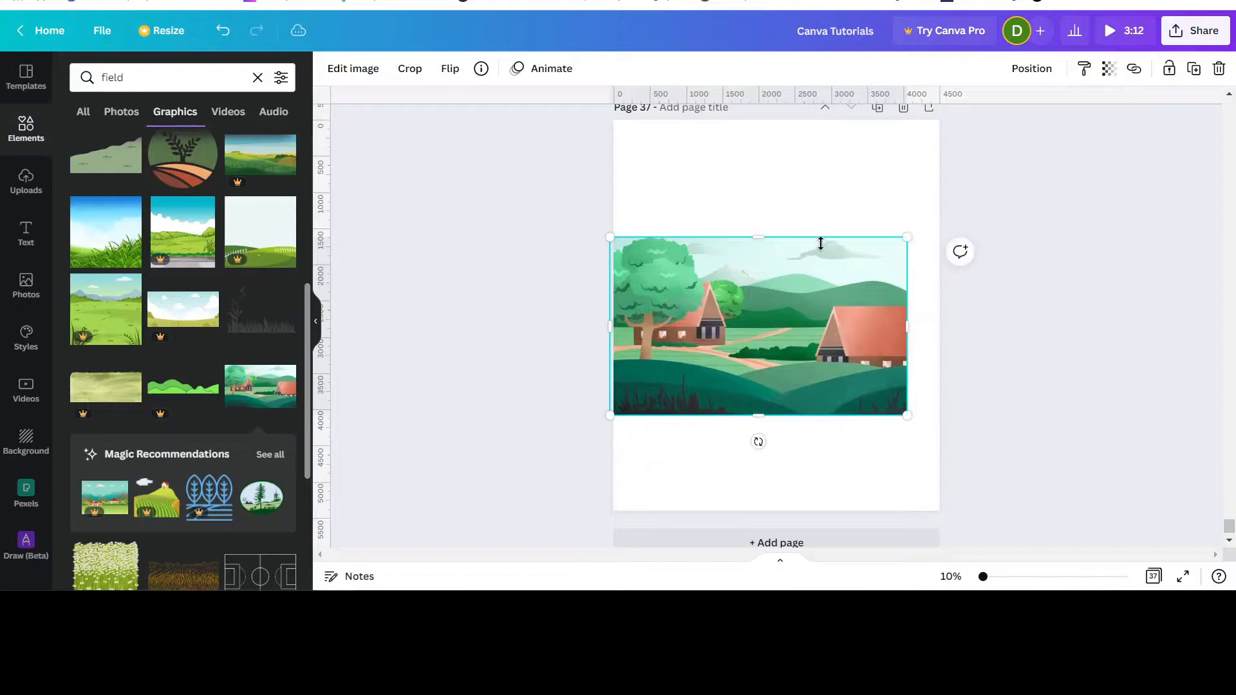
pyautogui.moveTo(911, 234); pyautogui.dragTo(967, 193)
pyautogui.moveTo(795, 201); pyautogui.dragTo(782, 119)
pyautogui.moveTo(787, 413); pyautogui.dragTo(815, 505)
# - Reposition and trim the landscape so the house beside the large tree shows and the image covers the page, about 4,500 by 5,770
pyautogui.moveTo(870, 365); pyautogui.dragTo(773, 366)
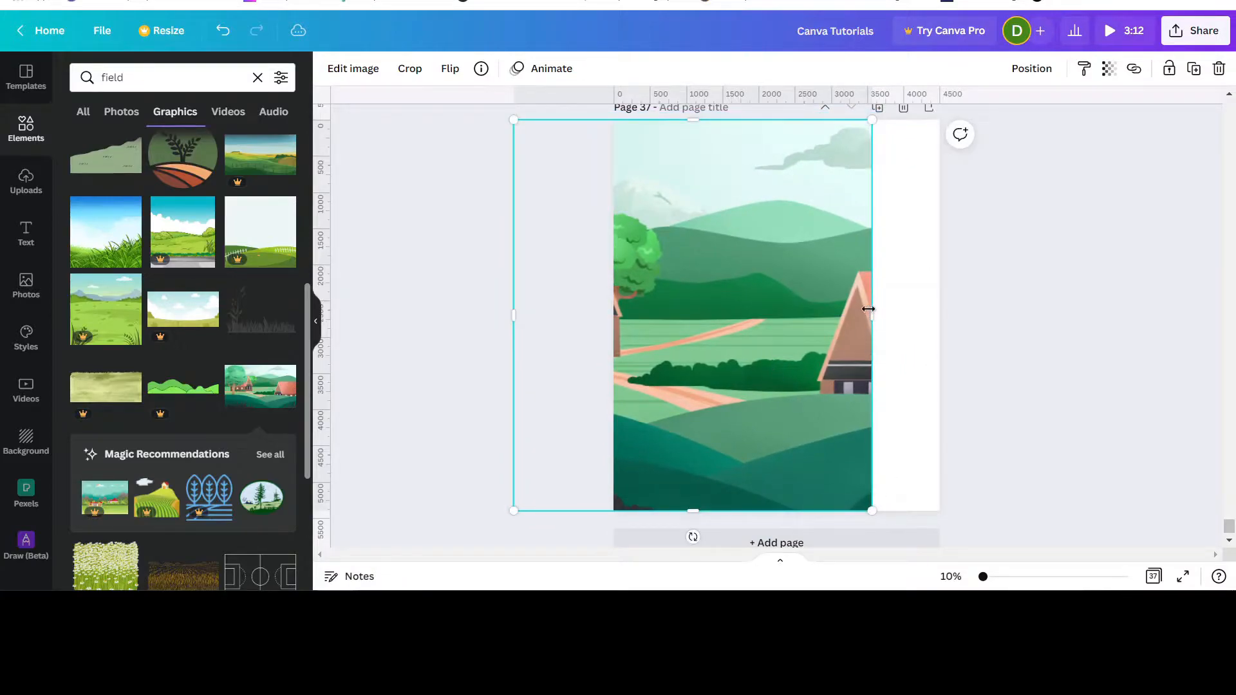
pyautogui.moveTo(870, 313); pyautogui.dragTo(940, 316)
pyautogui.moveTo(777, 353); pyautogui.dragTo(845, 350)
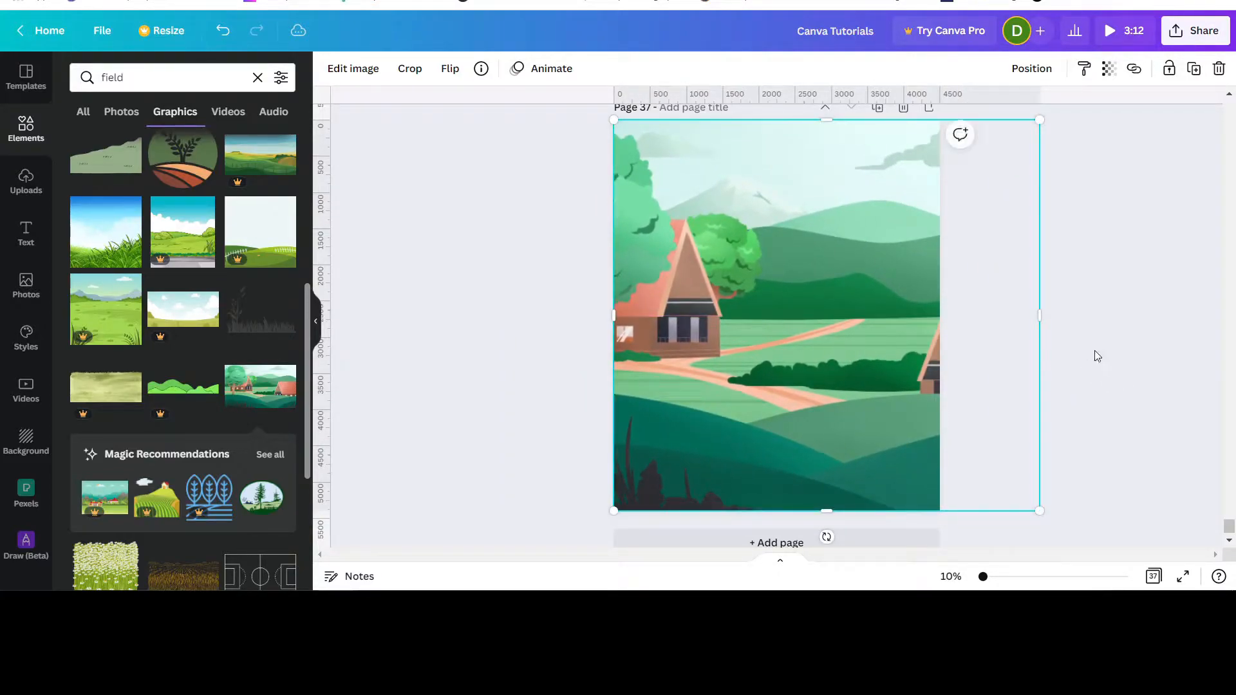
pyautogui.moveTo(1036, 312); pyautogui.dragTo(919, 314)
pyautogui.moveTo(918, 513); pyautogui.dragTo(958, 521)
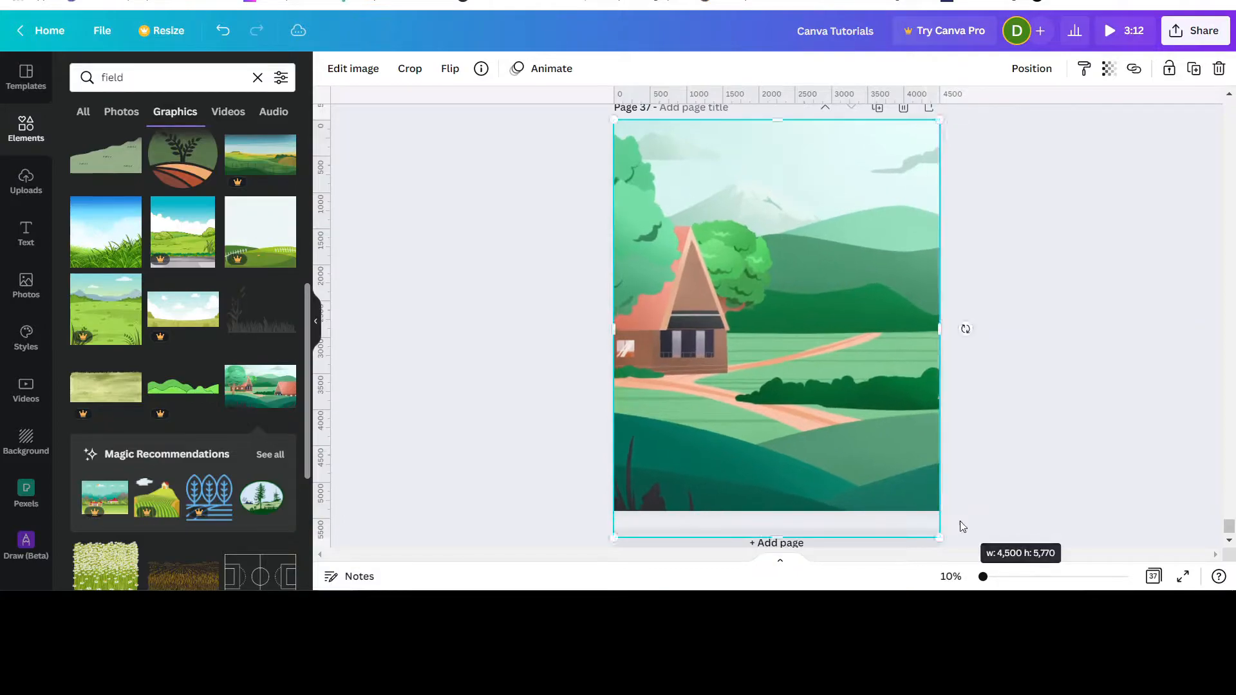
pyautogui.click(1038, 356)
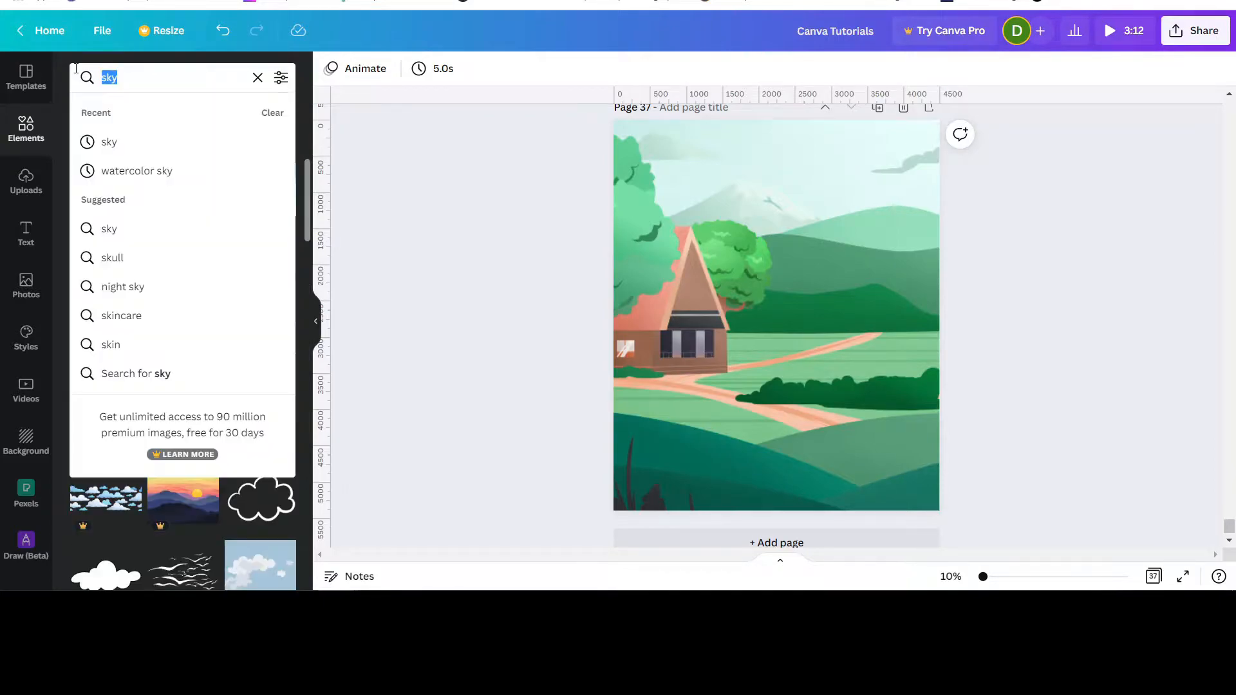
# - Search the graphics for trees and place the bright green tree, slightly enlarged, in the page's lower-right corner
pyautogui.write('trees')
pyautogui.press('Return')
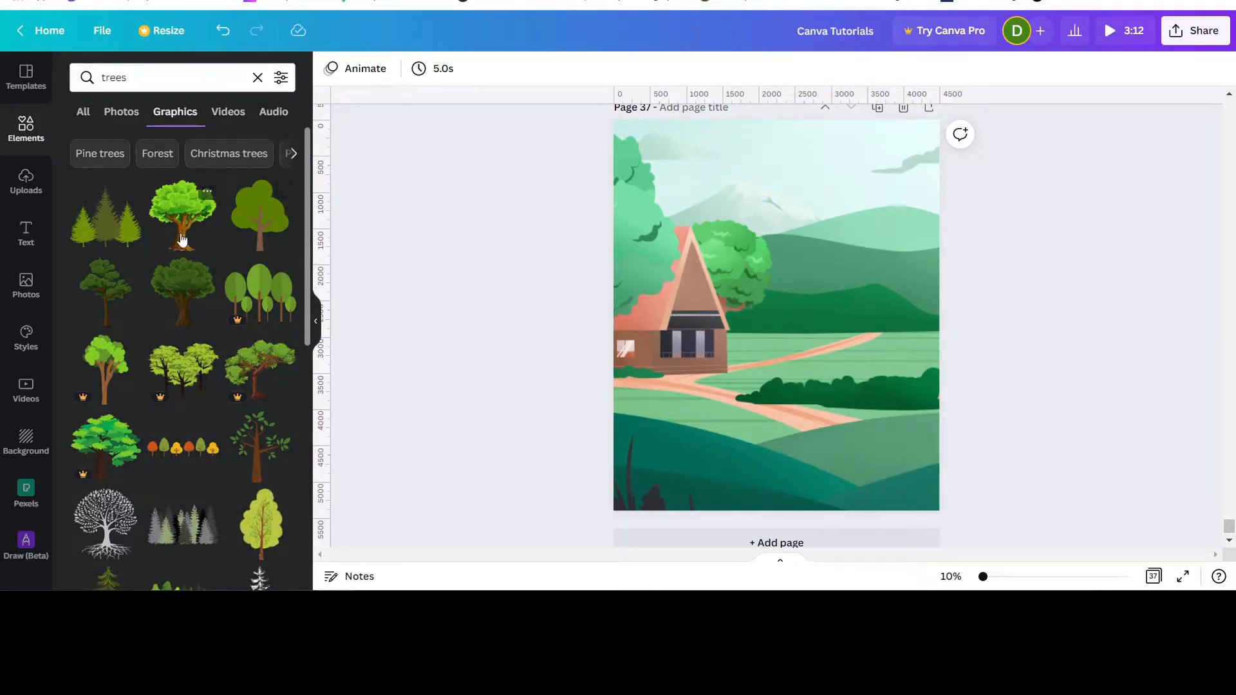
pyautogui.moveTo(179, 240); pyautogui.dragTo(831, 411)
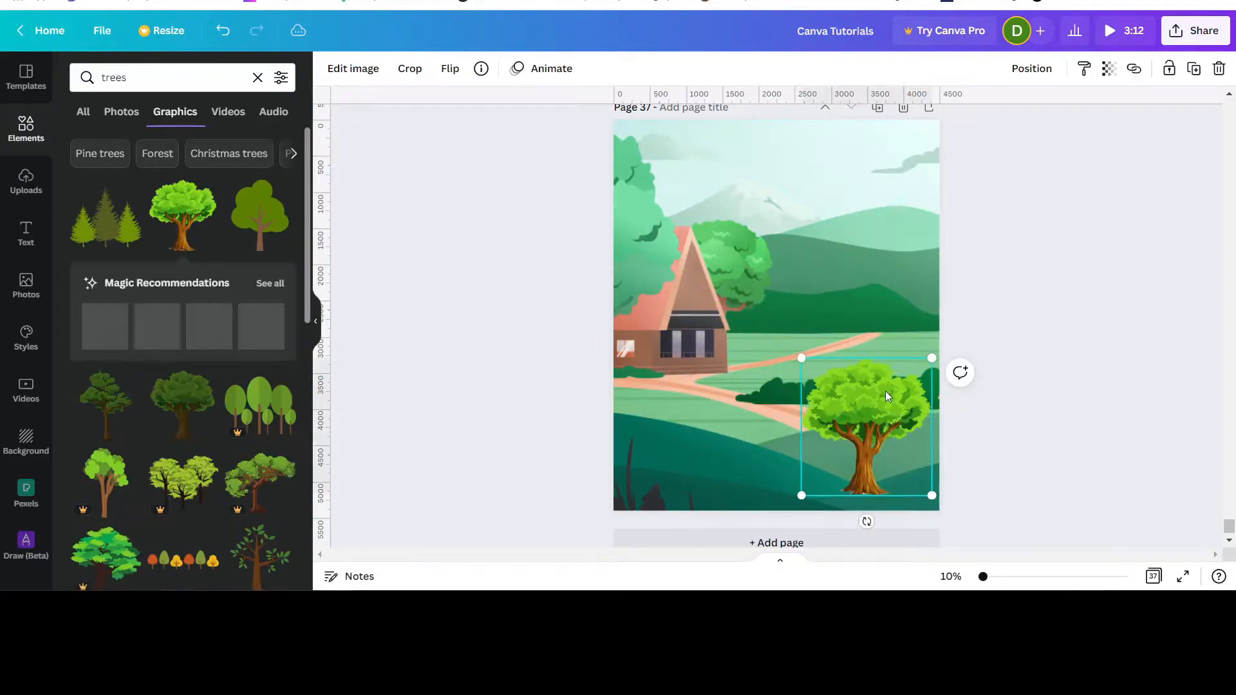
pyautogui.moveTo(932, 358); pyautogui.dragTo(943, 347)
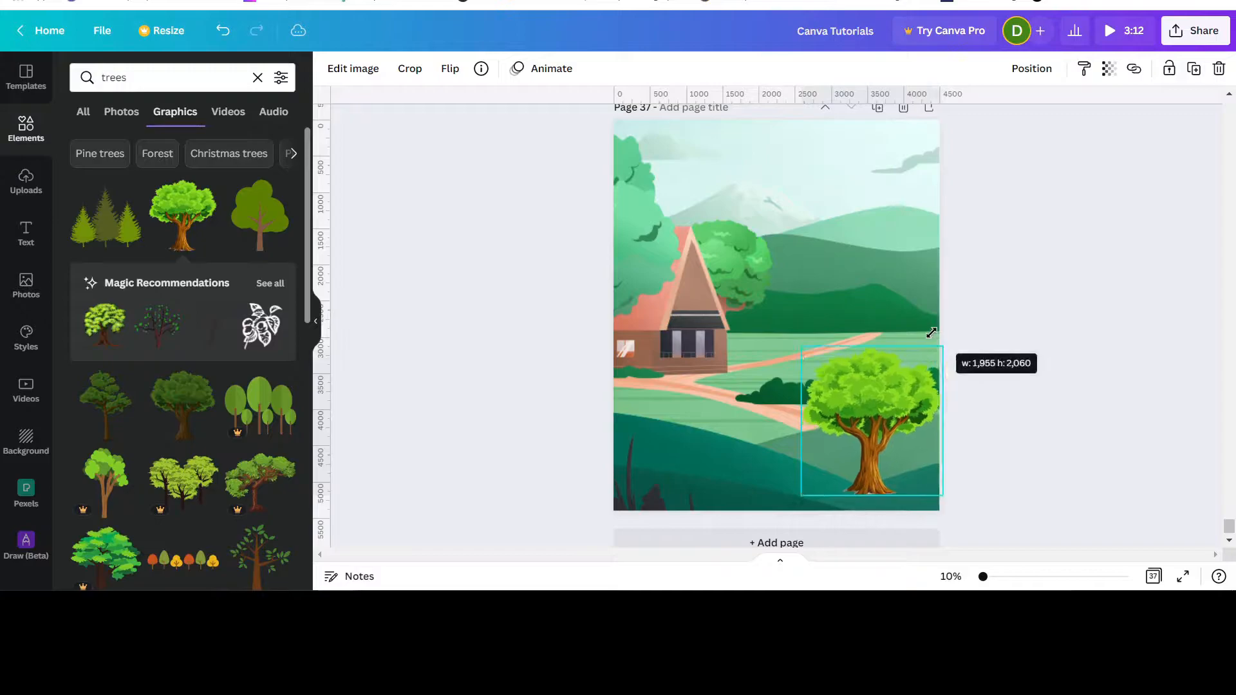
pyautogui.moveTo(802, 493); pyautogui.dragTo(787, 511)
pyautogui.moveTo(867, 432); pyautogui.dragTo(897, 431)
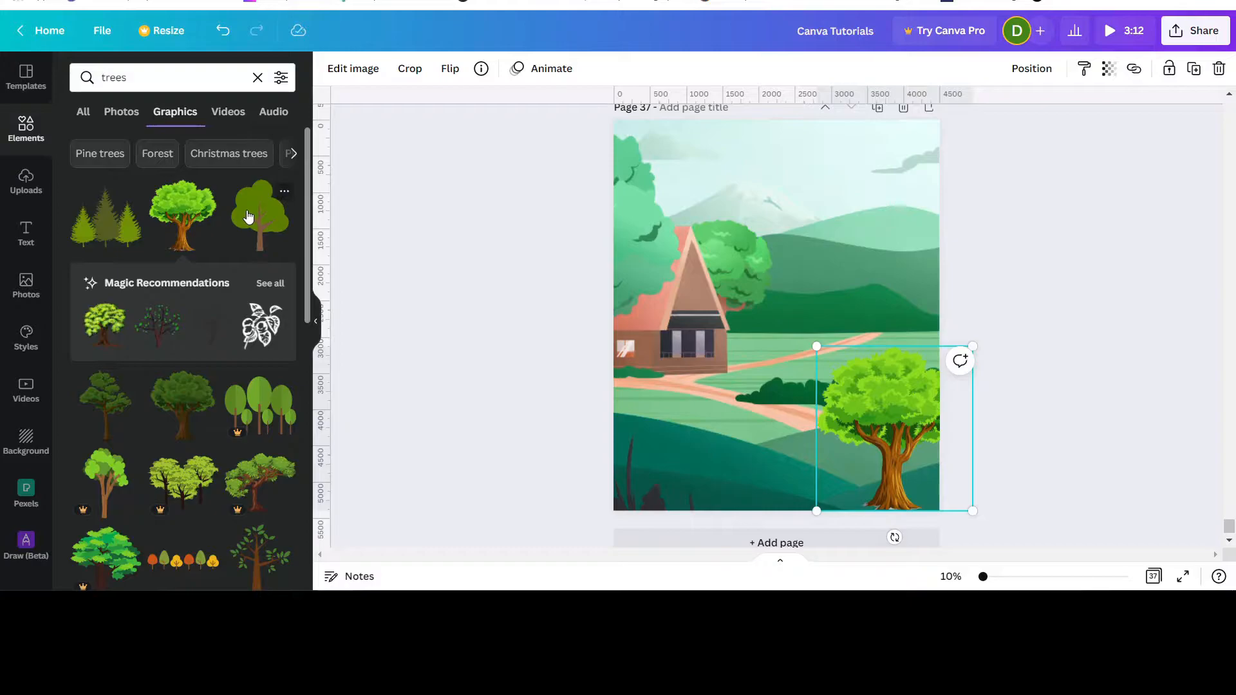
# - Add the dark green tree above the bright green tree and send it backward behind that tree
pyautogui.scroll(-1, 186, 368)
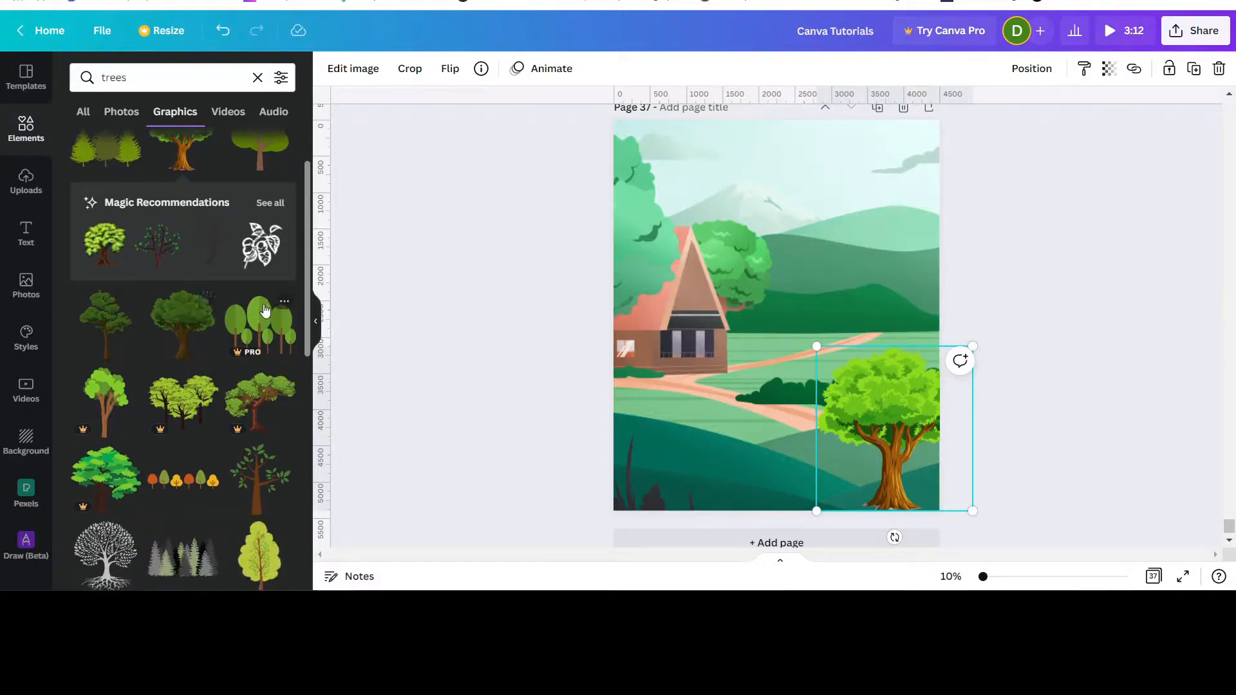
pyautogui.click(179, 328)
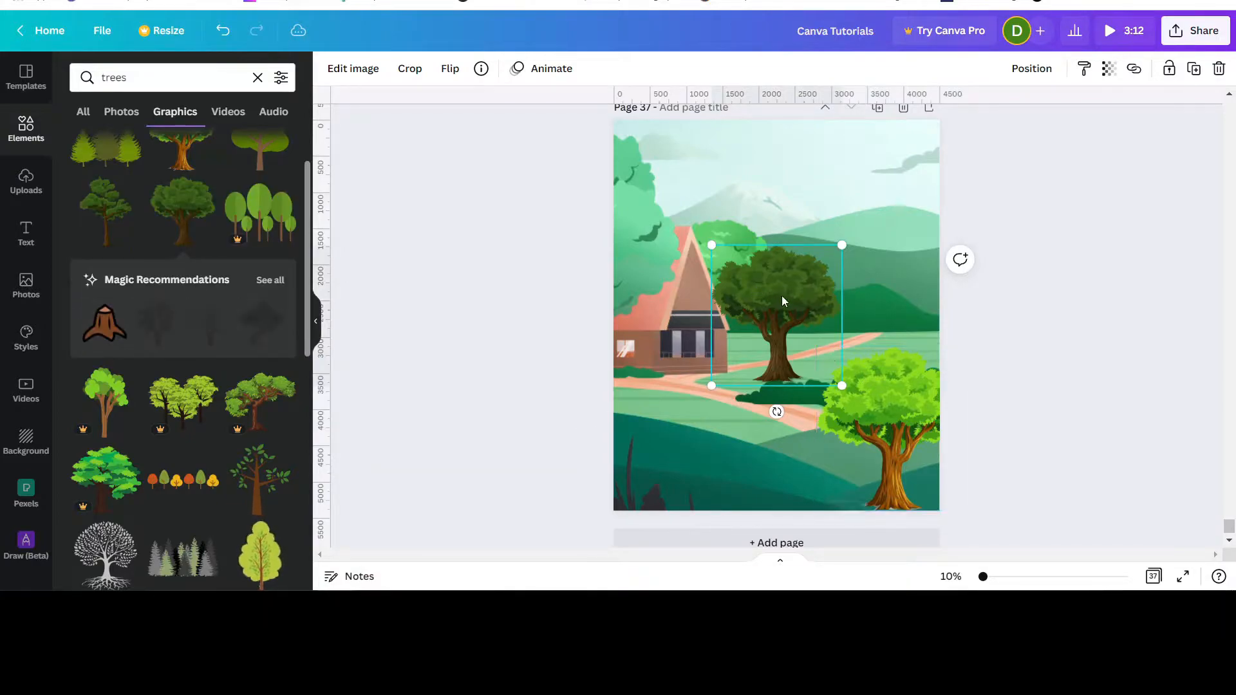
pyautogui.moveTo(775, 295); pyautogui.dragTo(891, 312)
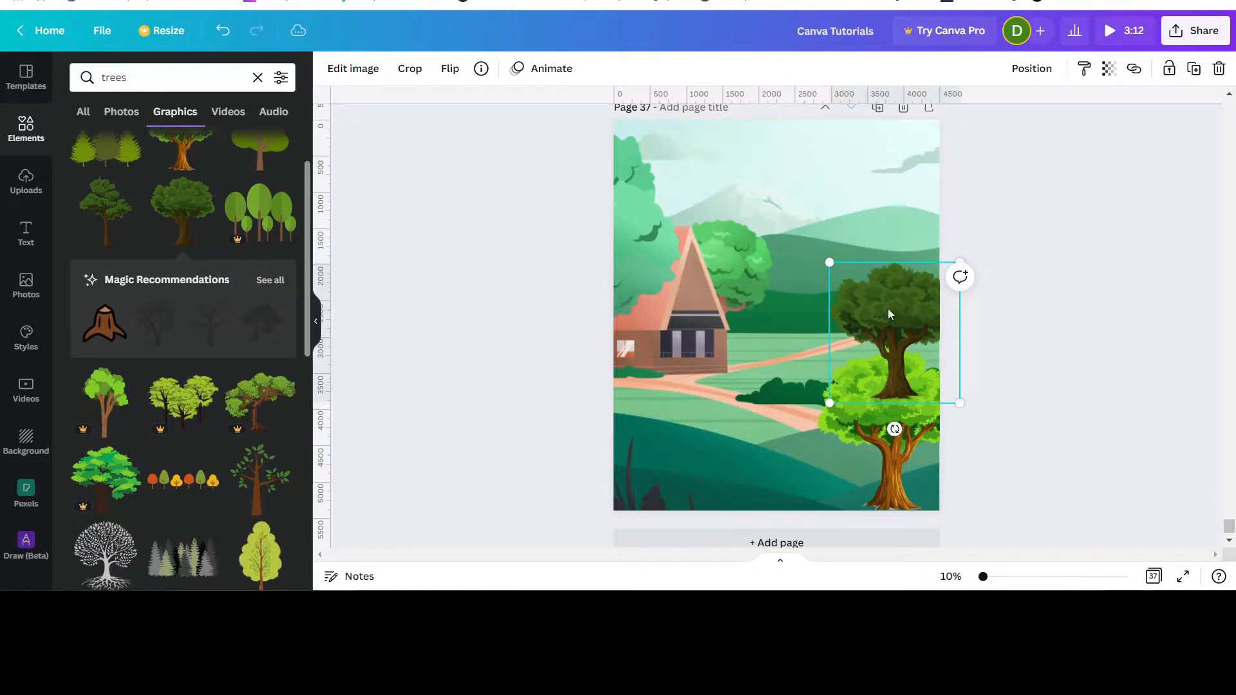
pyautogui.click(1029, 68)
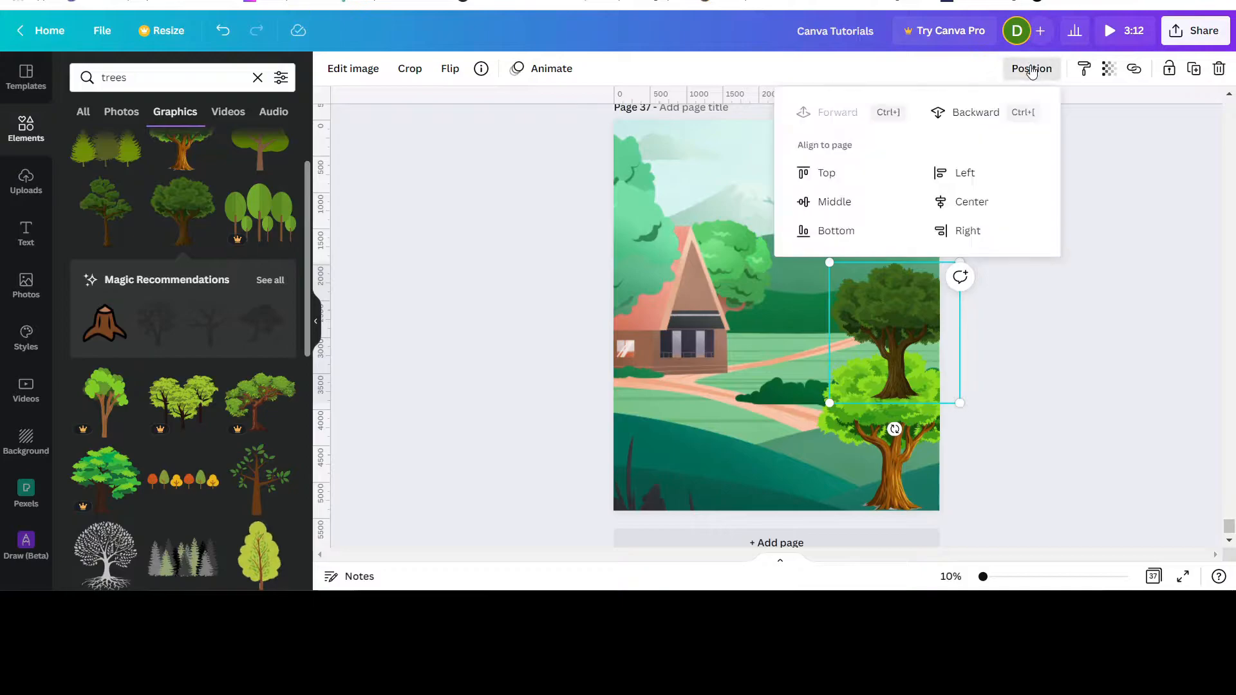
pyautogui.click(972, 113)
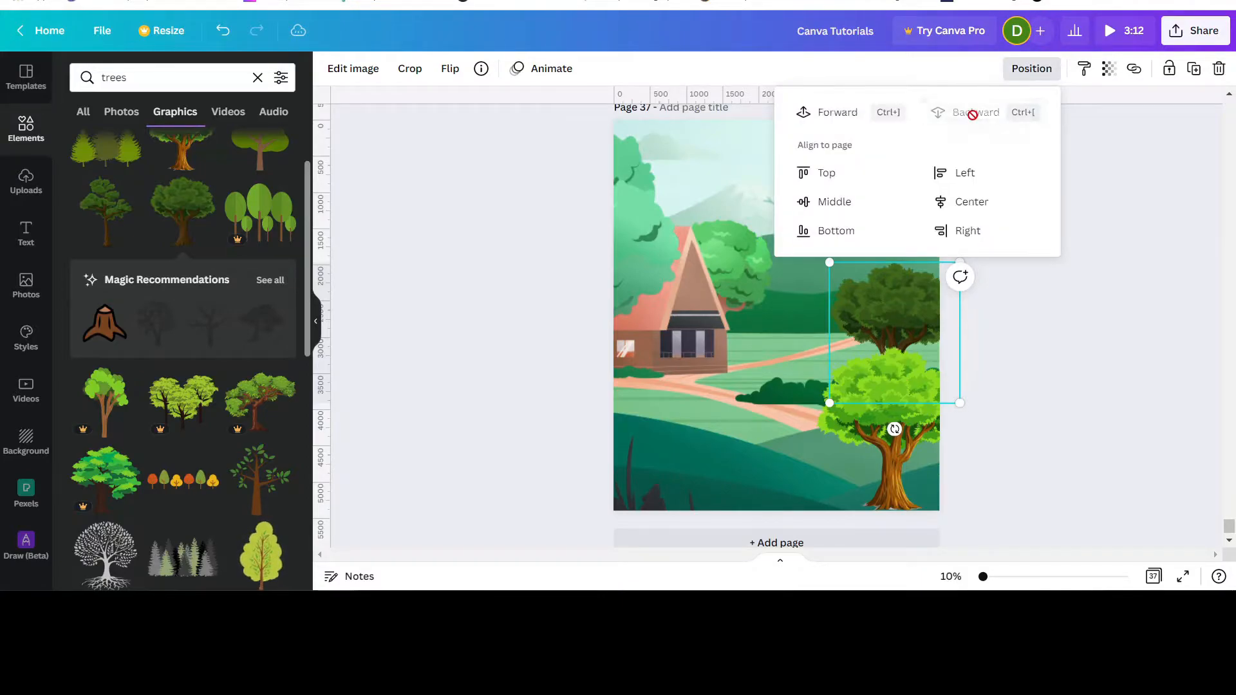
pyautogui.click(1021, 351)
pyautogui.click(999, 367)
# - Enlarge the dark tree and lower it behind the bright tree, shifting the bright tree slightly left
pyautogui.moveTo(892, 319)
pyautogui.mouseDown()
pyautogui.moveTo(906, 354)
pyautogui.moveTo(901, 342)
pyautogui.mouseUp()
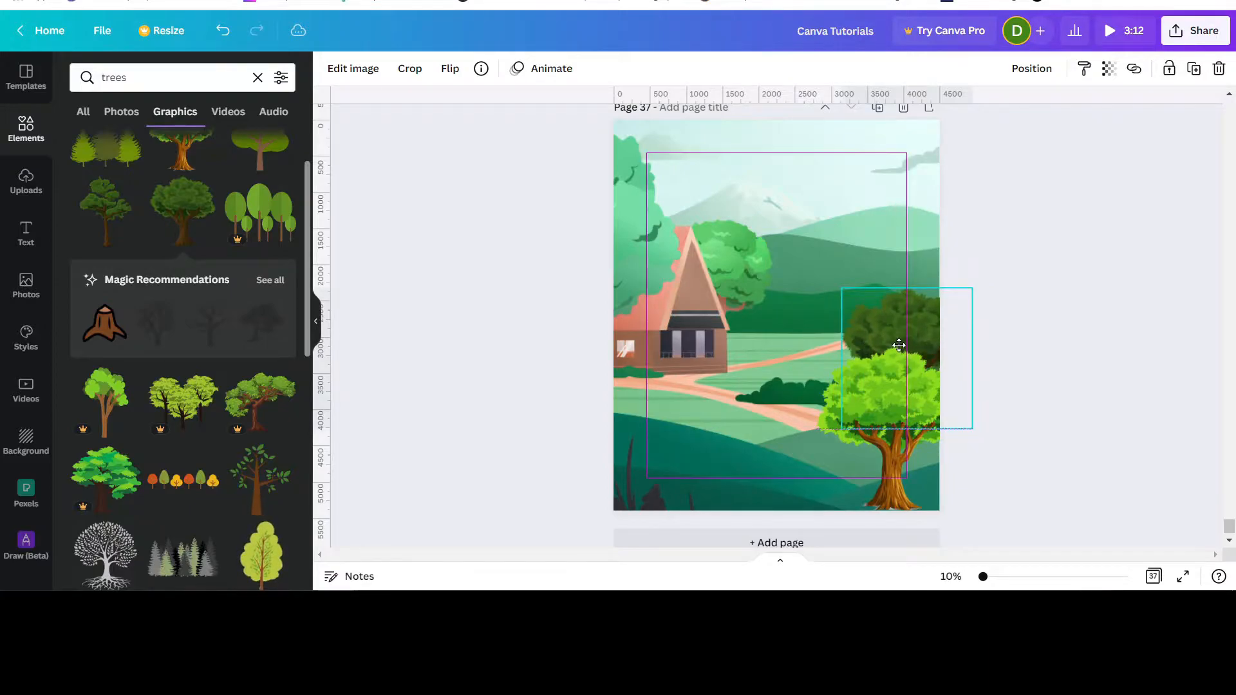
pyautogui.click(1080, 350)
pyautogui.moveTo(895, 457); pyautogui.dragTo(878, 459)
pyautogui.moveTo(899, 304); pyautogui.dragTo(906, 332)
pyautogui.moveTo(982, 453)
pyautogui.mouseDown()
pyautogui.moveTo(985, 477)
pyautogui.moveTo(995, 472)
pyautogui.mouseUp()
pyautogui.moveTo(913, 321); pyautogui.dragTo(910, 308)
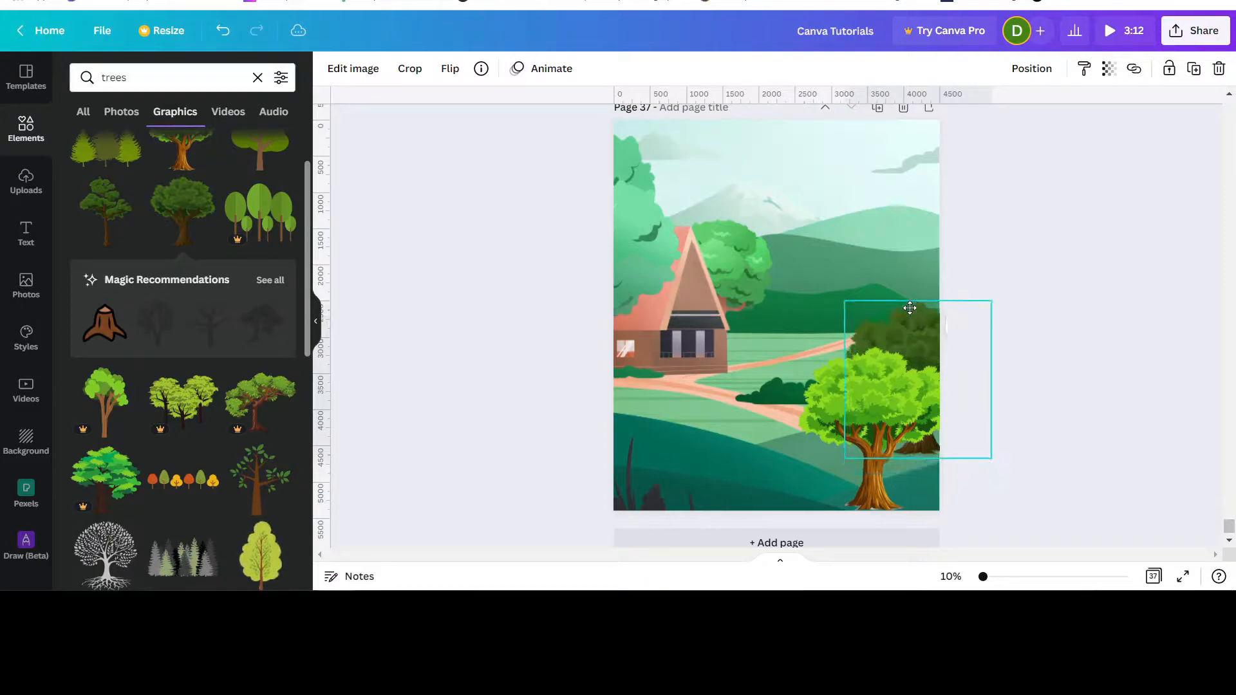
# - Lower both trees so the bright tree's trunk runs off the page bottom, and enlarge the bright tree slightly
pyautogui.click(874, 397)
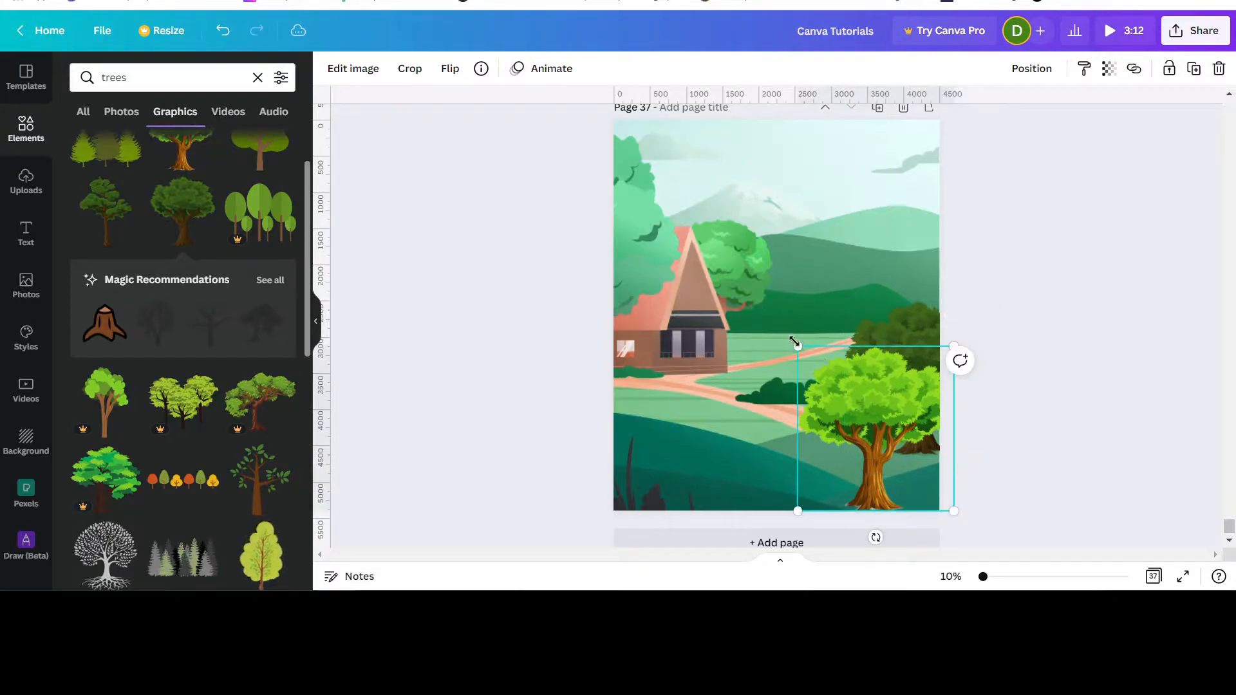
pyautogui.moveTo(865, 389)
pyautogui.mouseDown()
pyautogui.moveTo(870, 412)
pyautogui.moveTo(872, 394)
pyautogui.mouseUp()
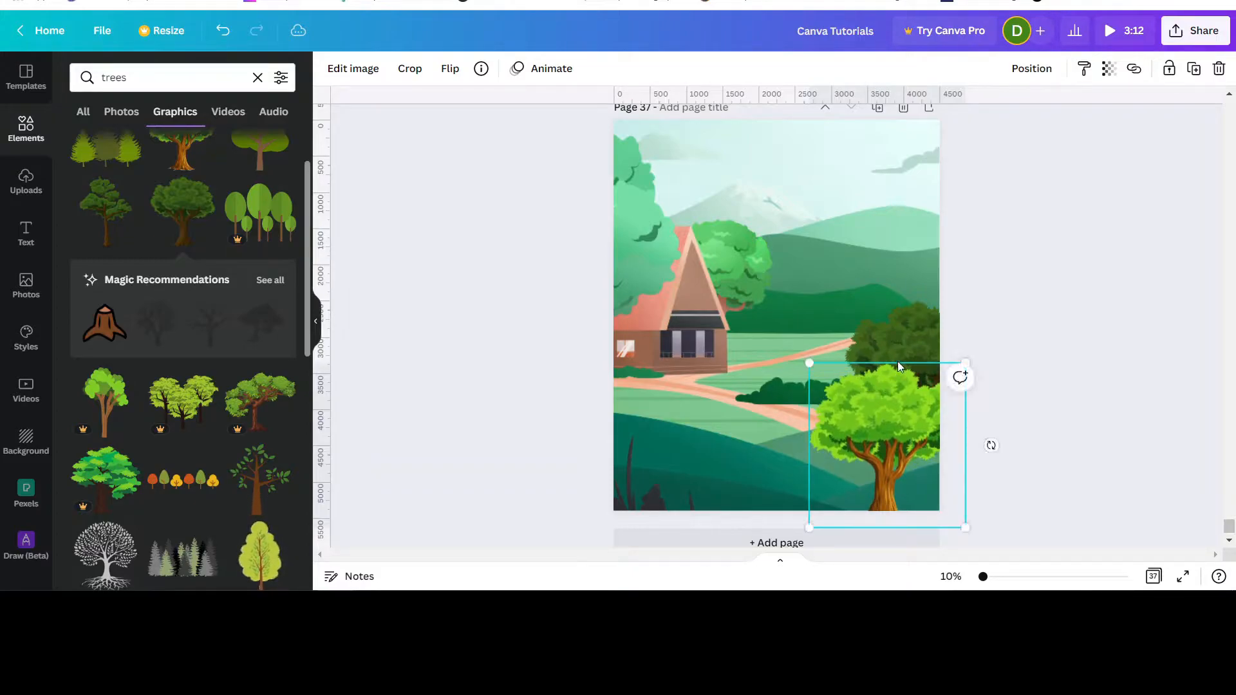
pyautogui.moveTo(928, 326); pyautogui.dragTo(927, 341)
pyautogui.click(811, 370)
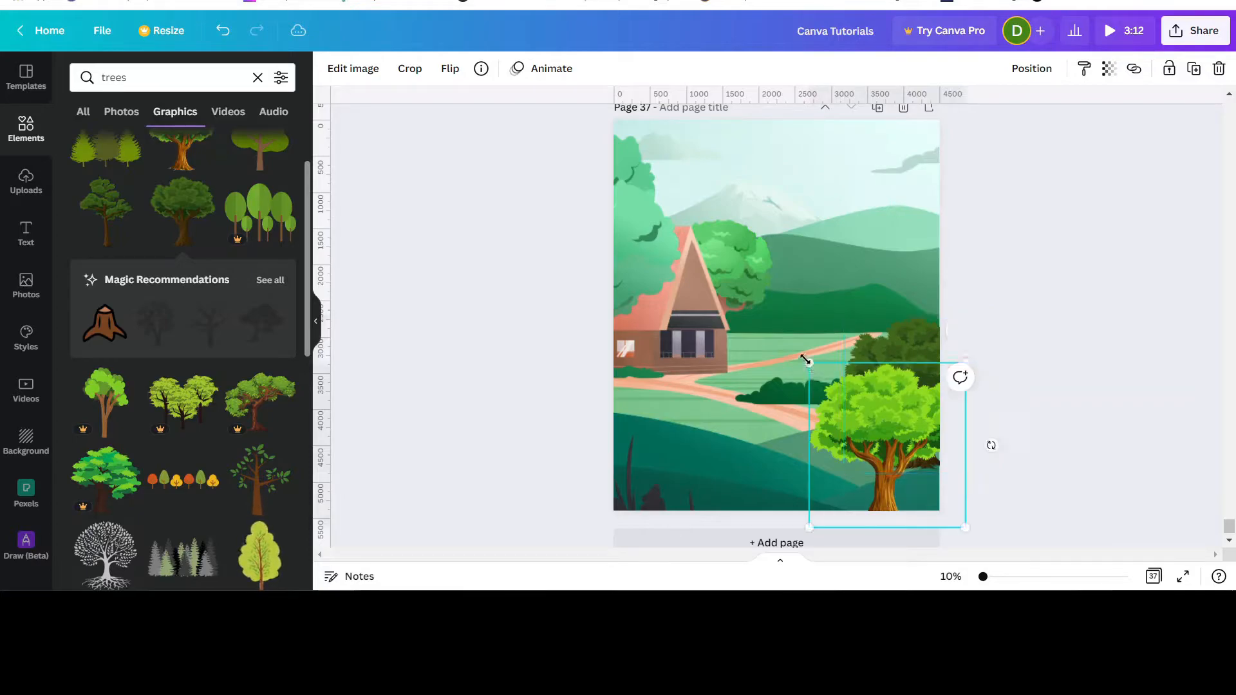
pyautogui.click(990, 313)
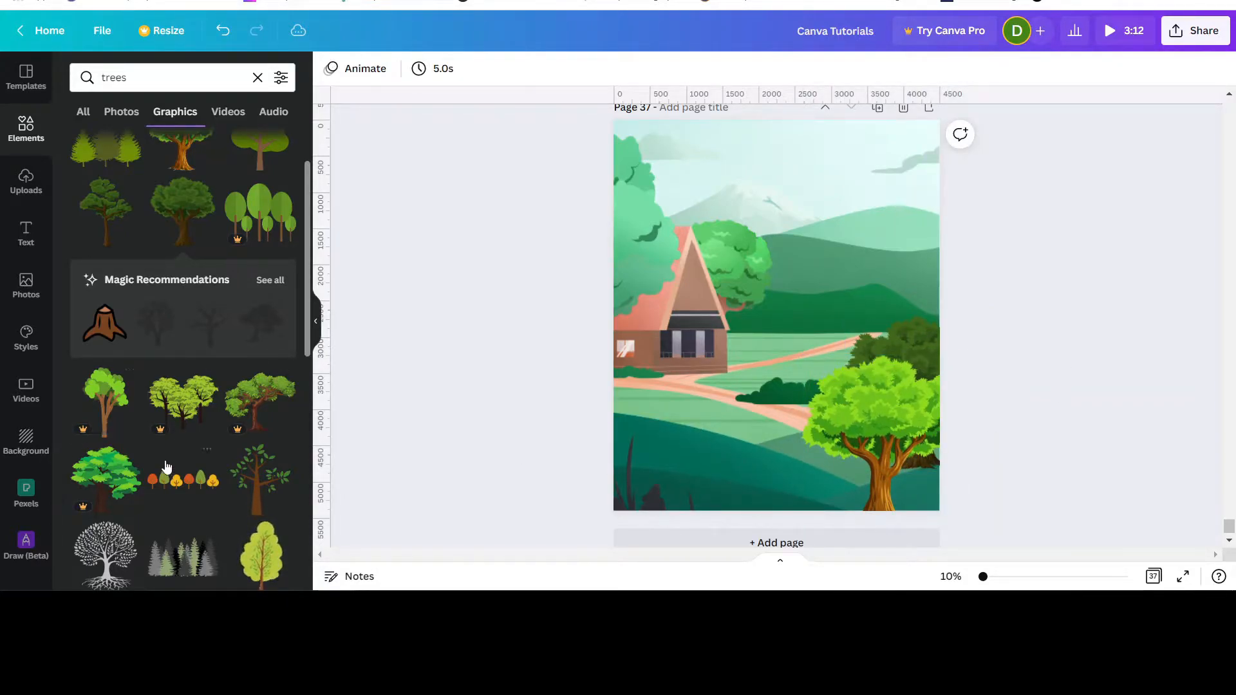
# - Place the three-pine graphic, slightly tilted, above the bright tree and send it backward behind the dark tree
pyautogui.scroll(2, 158, 293)
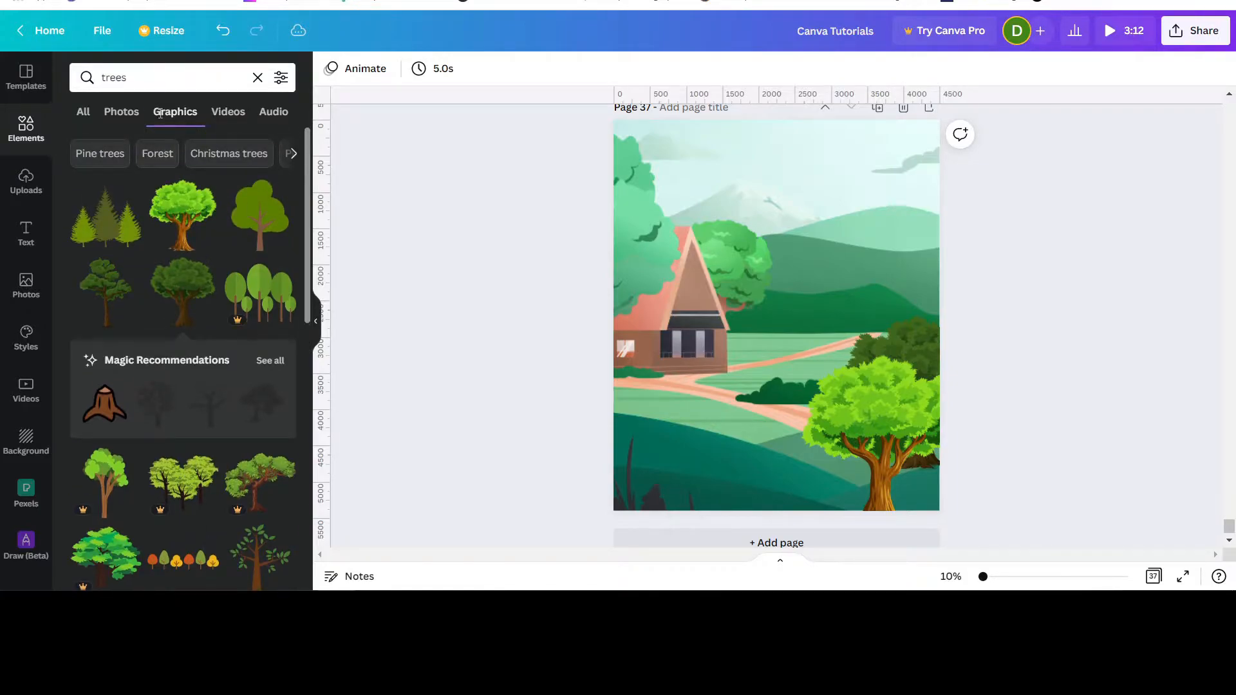
pyautogui.click(113, 235)
pyautogui.moveTo(766, 320); pyautogui.dragTo(901, 309)
pyautogui.moveTo(883, 391); pyautogui.dragTo(886, 387)
pyautogui.click(1029, 70)
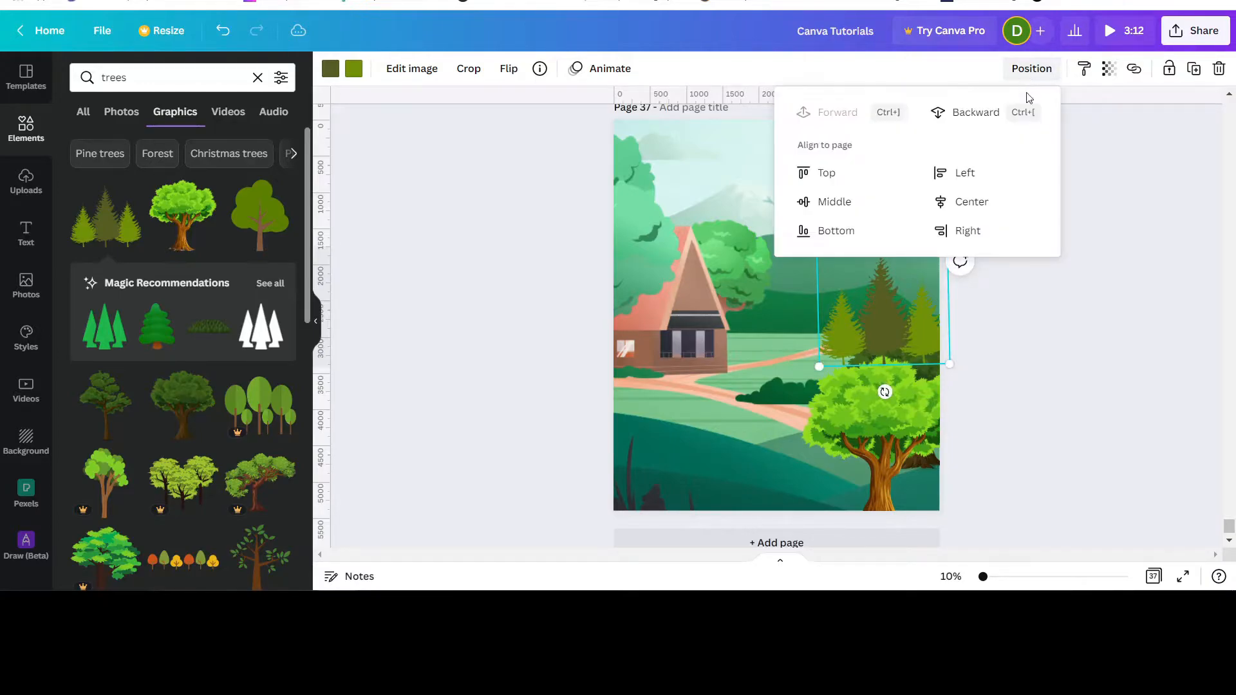
pyautogui.click(965, 115)
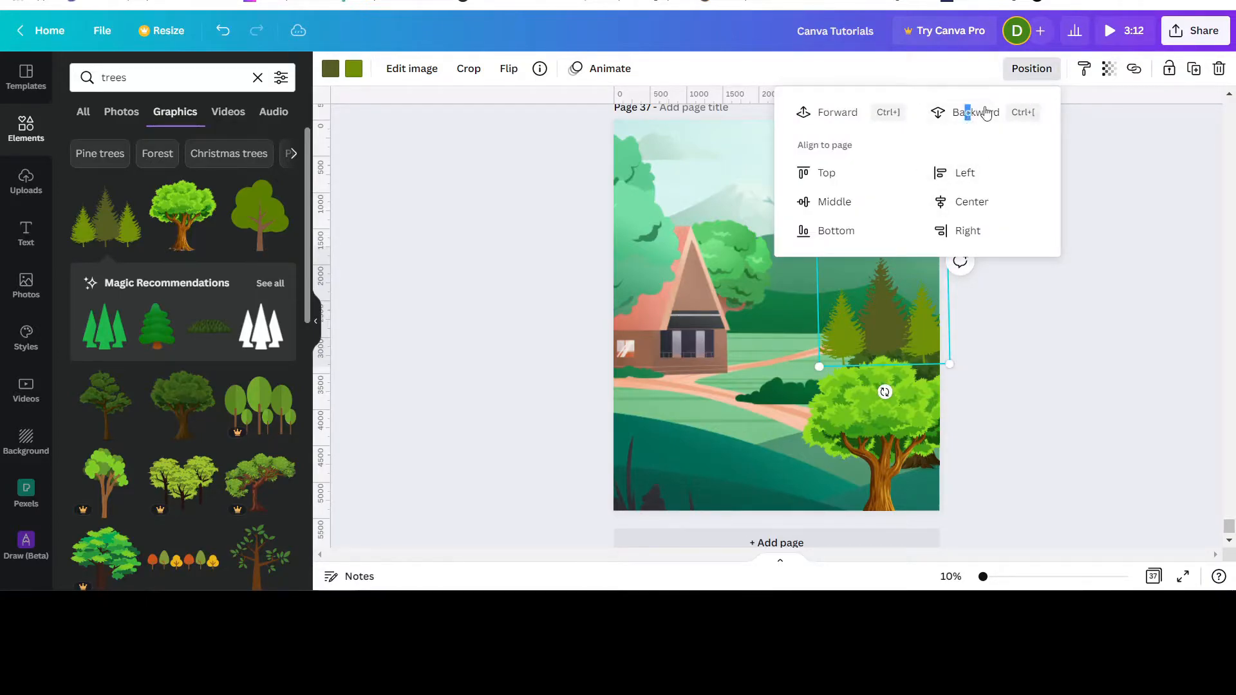
pyautogui.click(973, 114)
pyautogui.click(1022, 290)
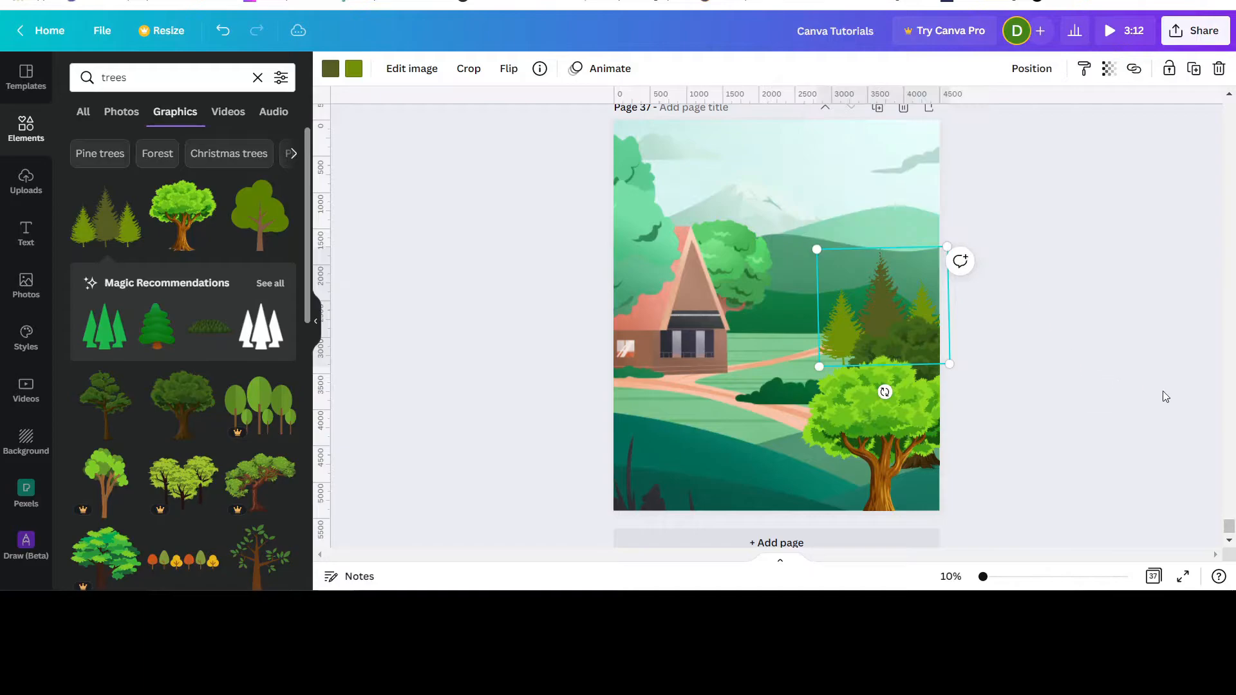
# - Shift the bright tree left, lower the dark tree and nudge the pines to spread out the tree group
pyautogui.moveTo(875, 472); pyautogui.dragTo(847, 472)
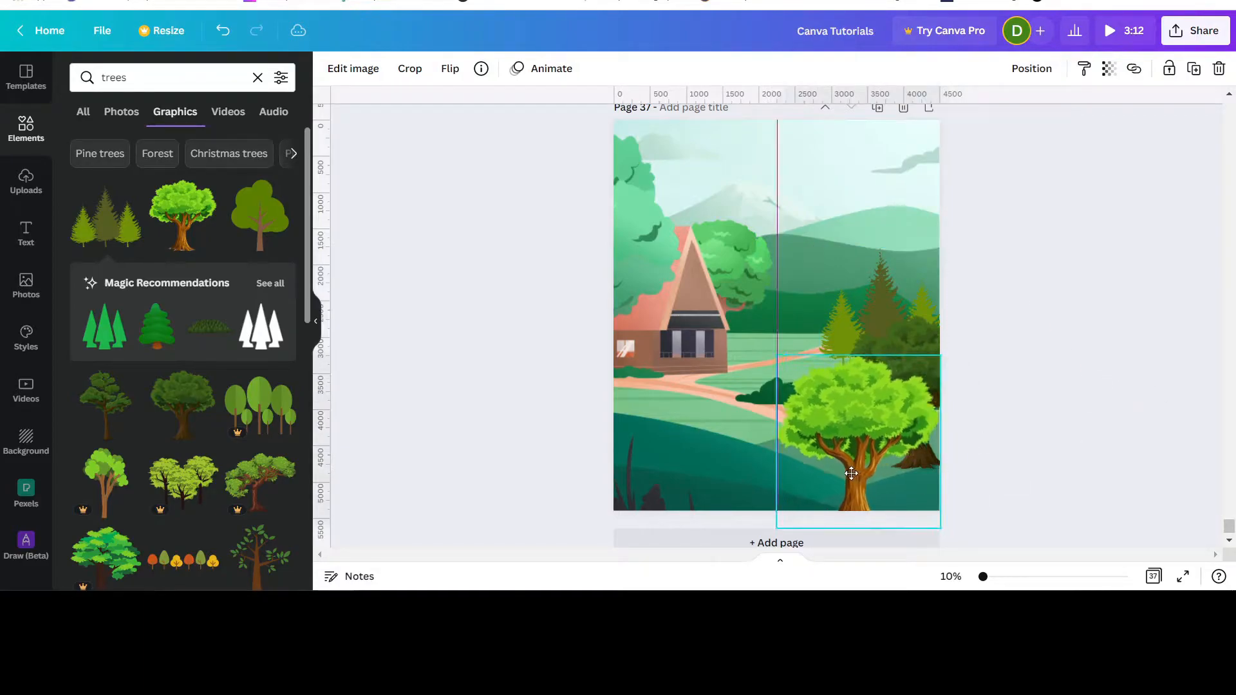
pyautogui.moveTo(914, 346); pyautogui.dragTo(913, 356)
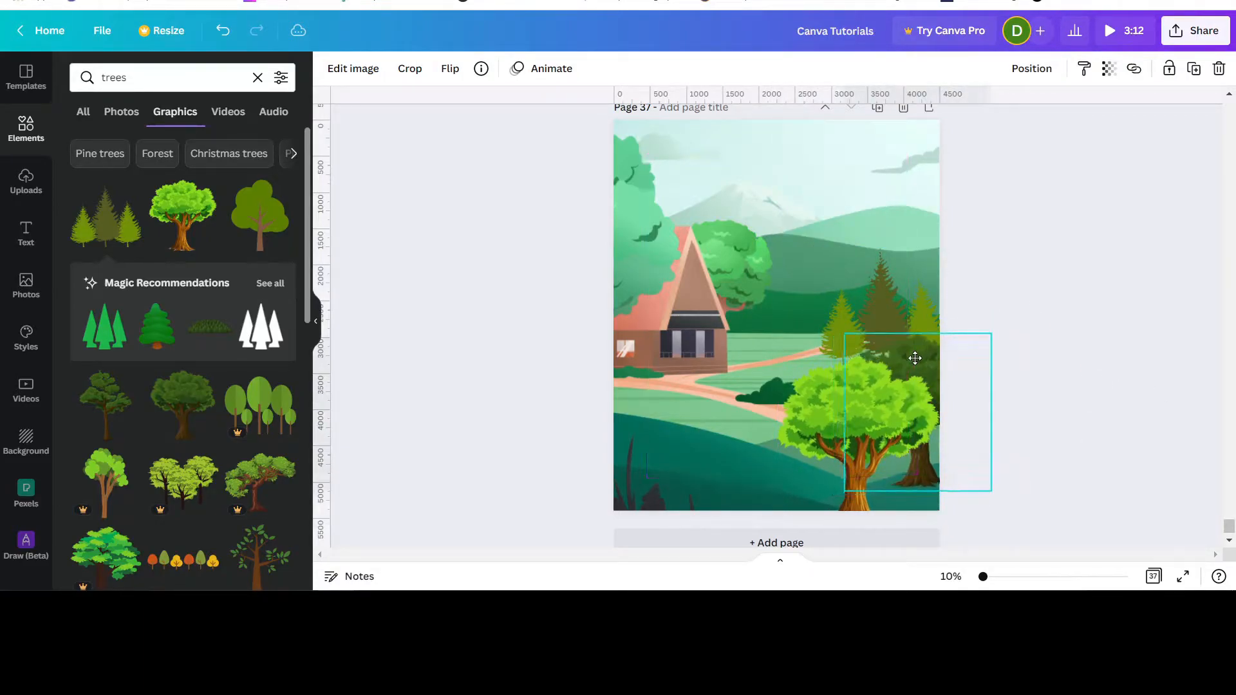
pyautogui.click(904, 311)
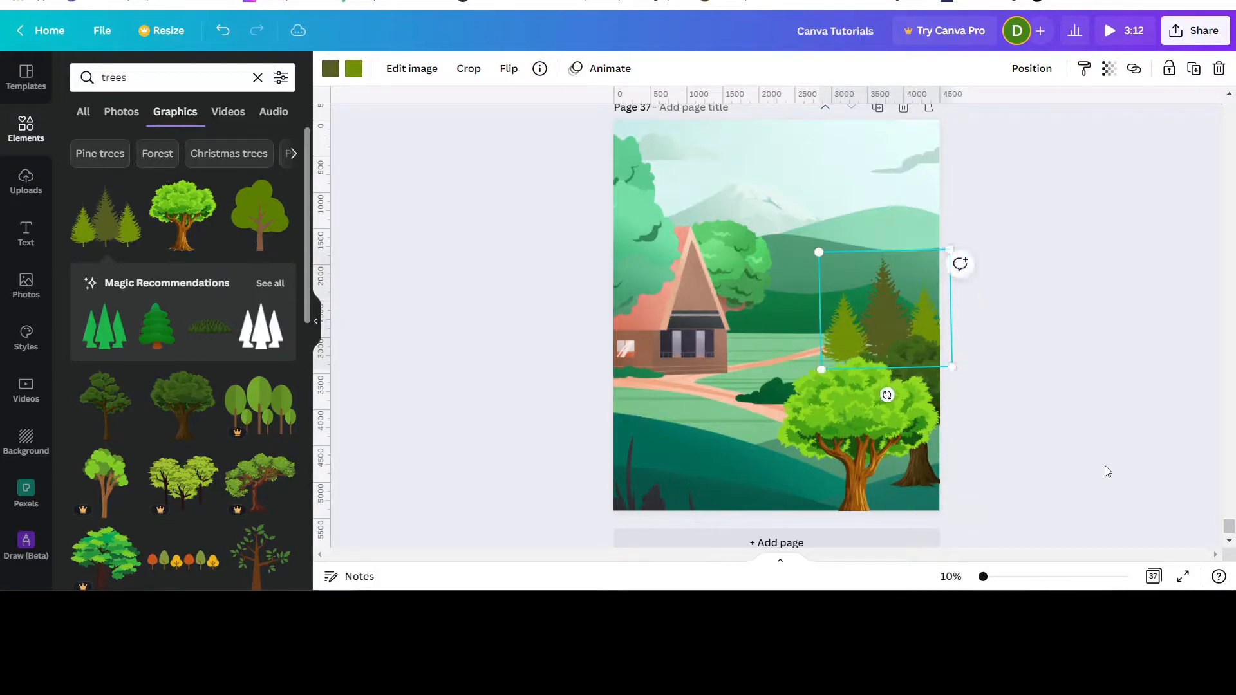
# - Search the graphics for bear and place the walking brown bear on the grass below the house
pyautogui.click(178, 80)
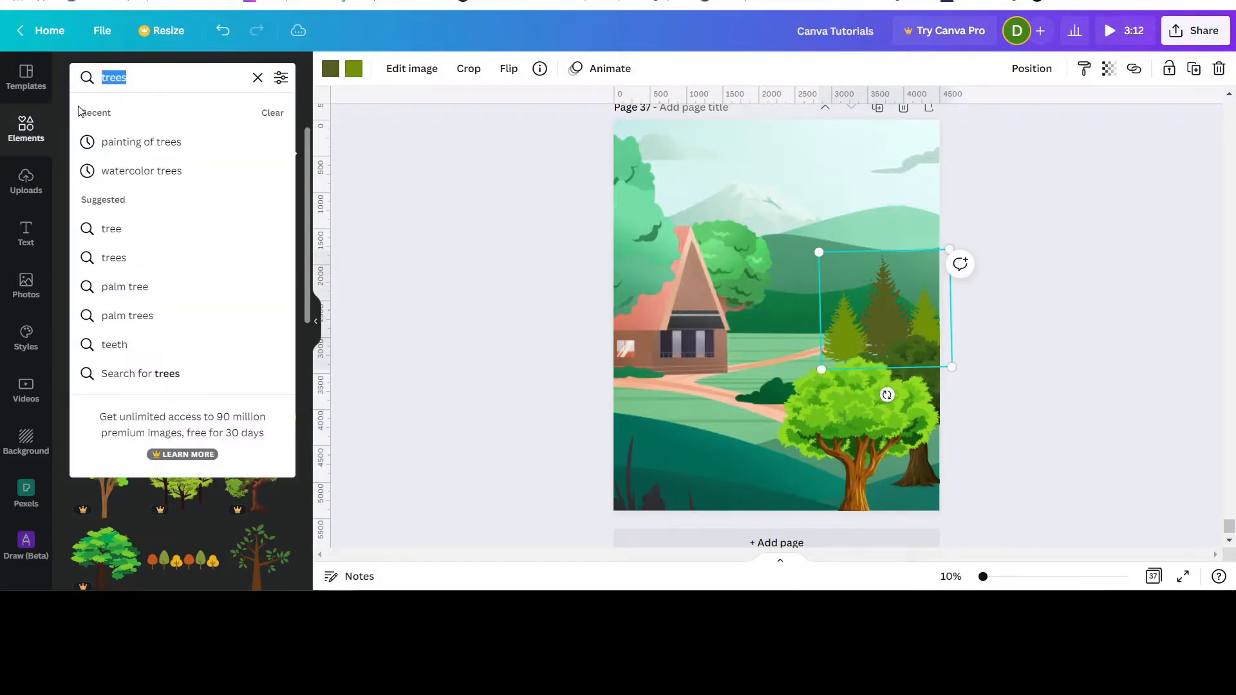
pyautogui.write('bear')
pyautogui.press('Return')
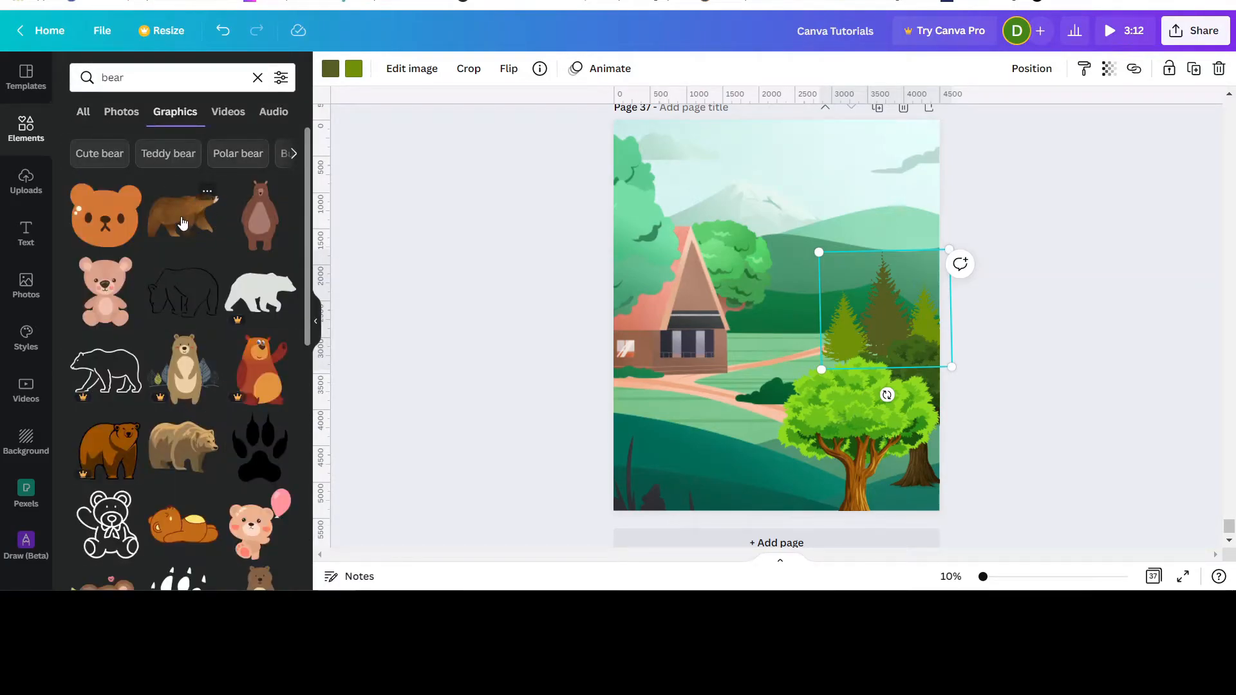
pyautogui.moveTo(183, 223); pyautogui.dragTo(669, 444)
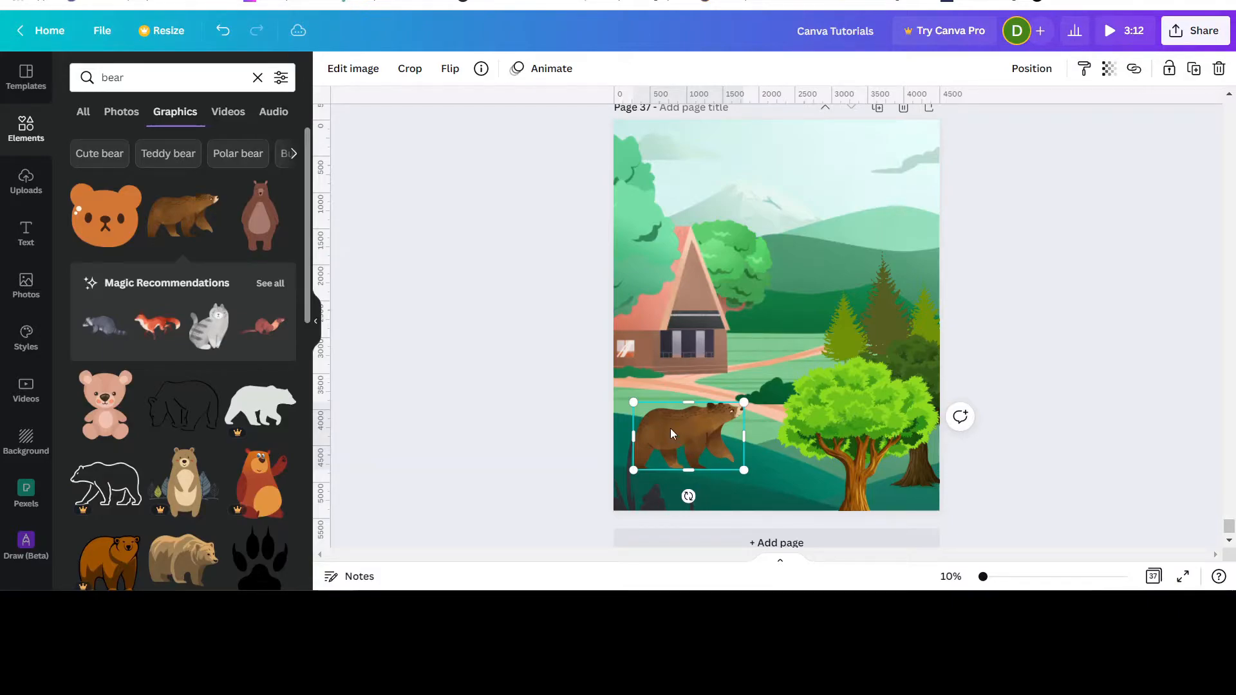
# - Flip the bear horizontally and move it to the page's lower edge beside the bright tree's trunk
pyautogui.click(450, 70)
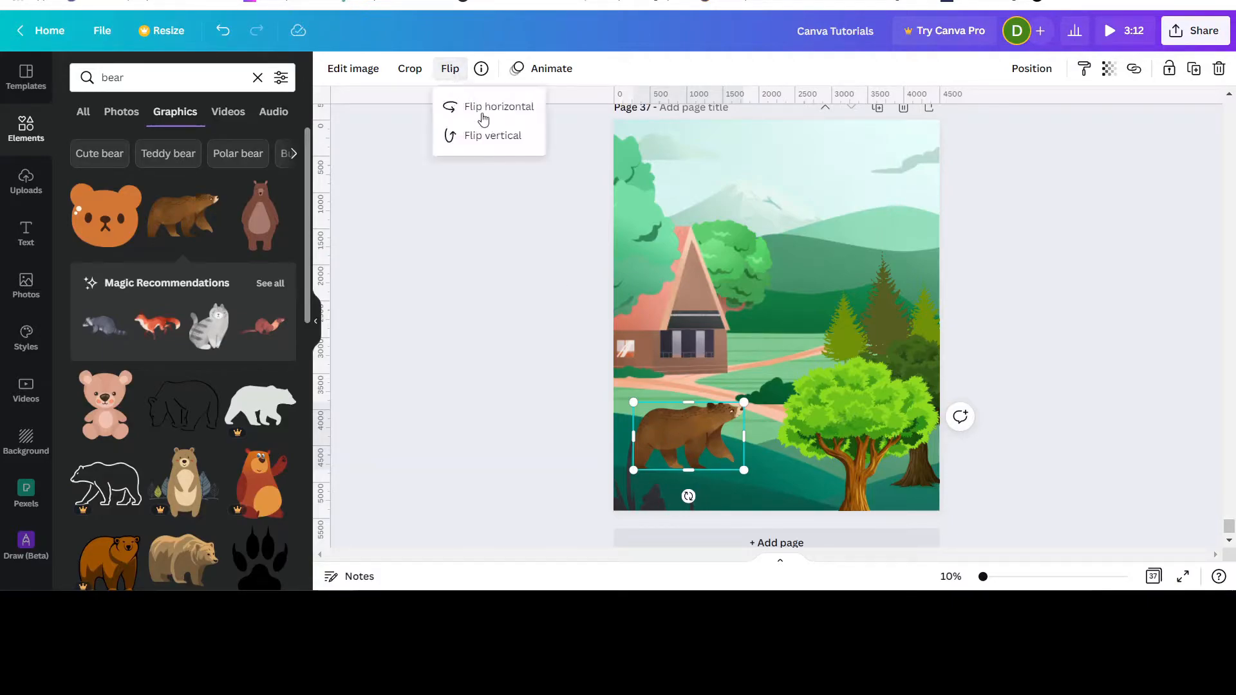
pyautogui.click(496, 108)
pyautogui.moveTo(700, 455); pyautogui.dragTo(788, 490)
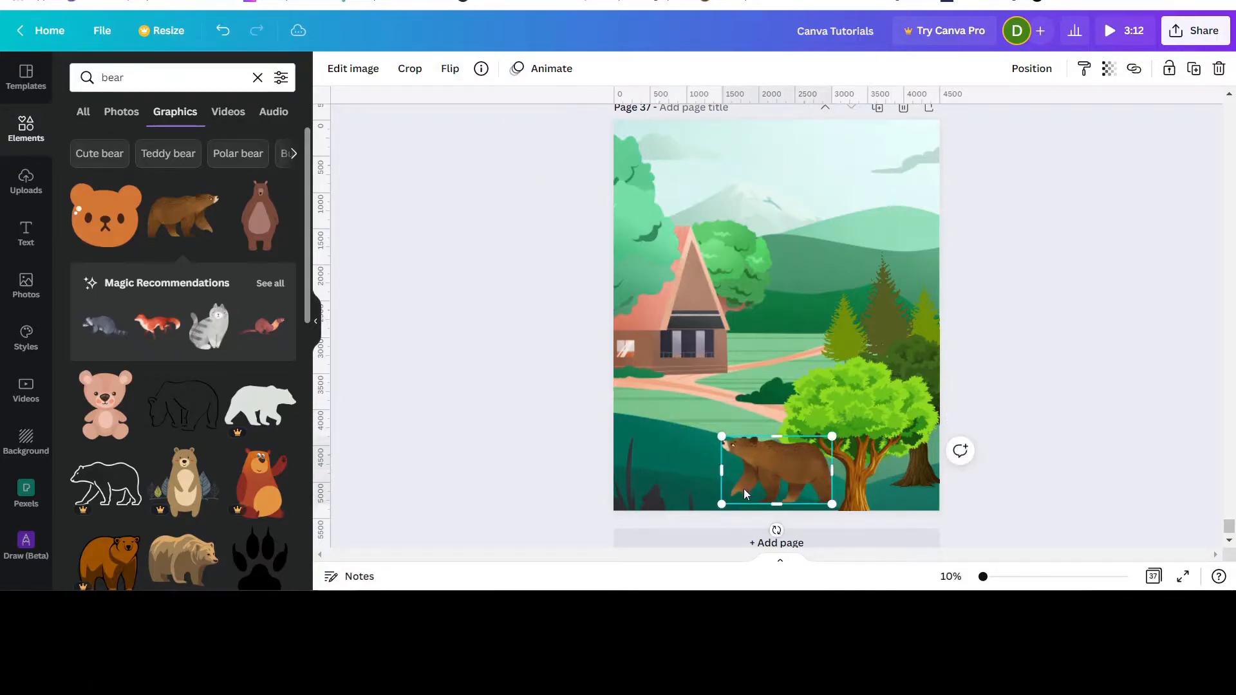
# - Tilt the bear slightly, move it onto the bright tree's trunk and send it backward behind the tree
pyautogui.moveTo(773, 530); pyautogui.dragTo(764, 526)
pyautogui.moveTo(788, 475); pyautogui.dragTo(819, 473)
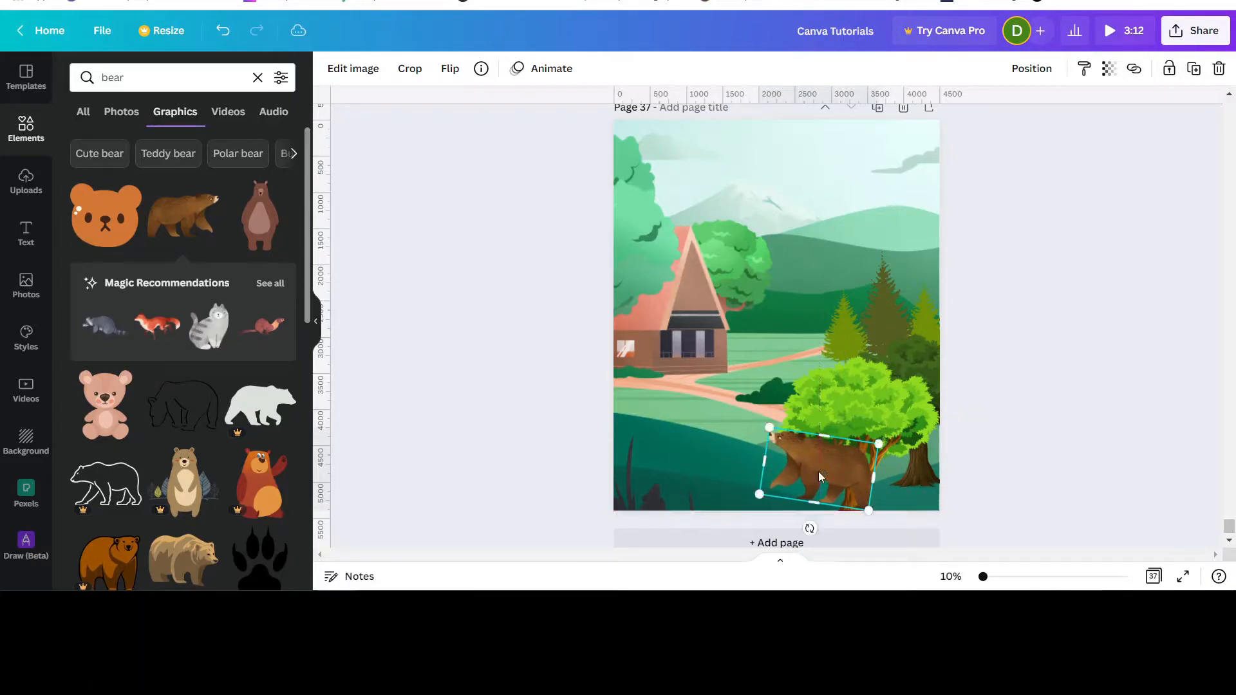
pyautogui.click(1032, 68)
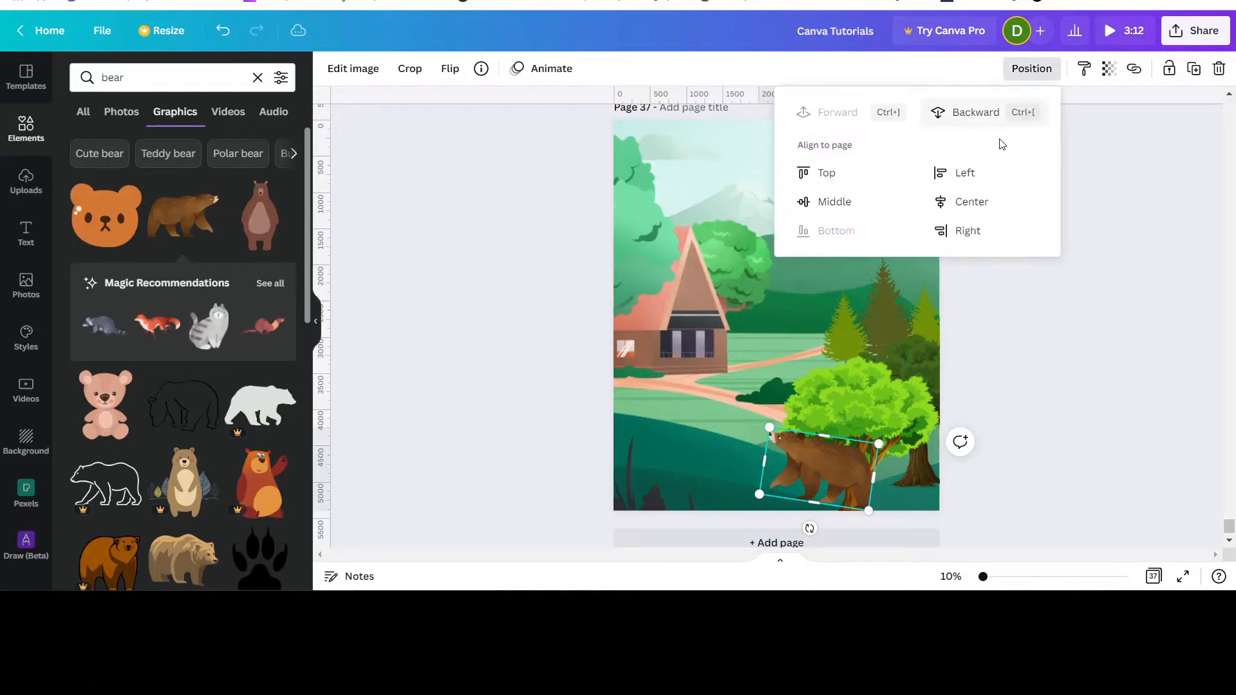
pyautogui.click(959, 113)
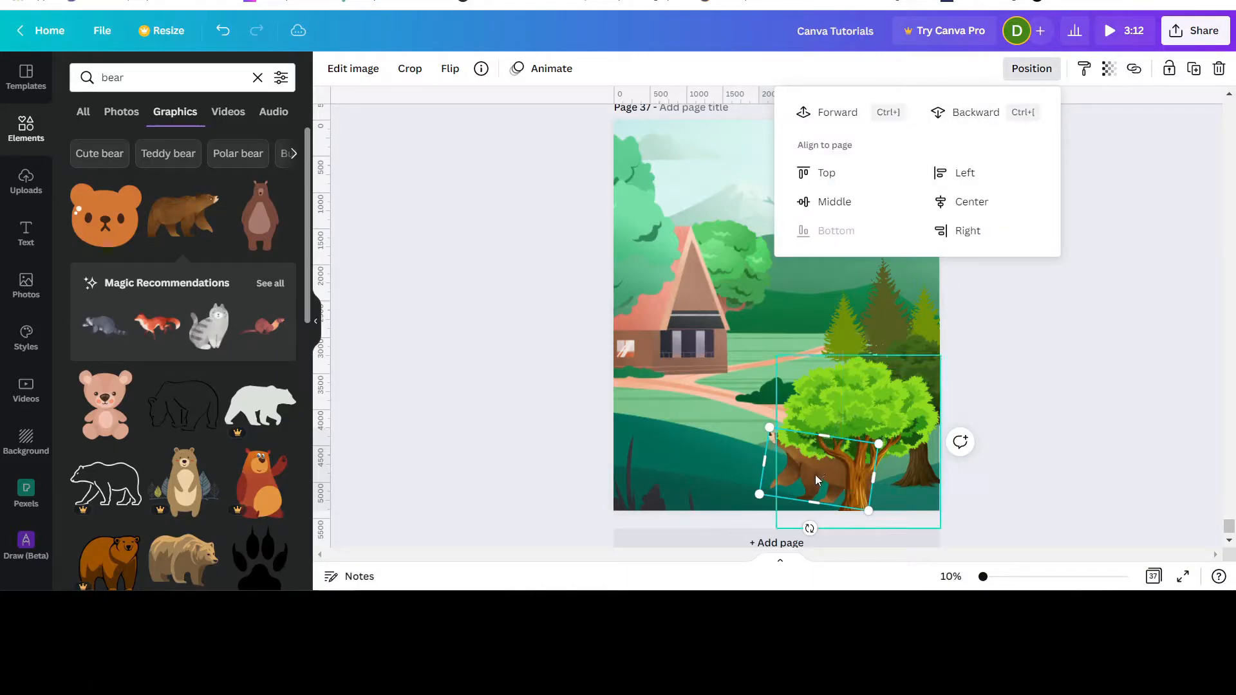
# - Nudge the bright tree slightly right and enlarge the bear a little behind its trunk
pyautogui.moveTo(834, 435); pyautogui.dragTo(820, 472)
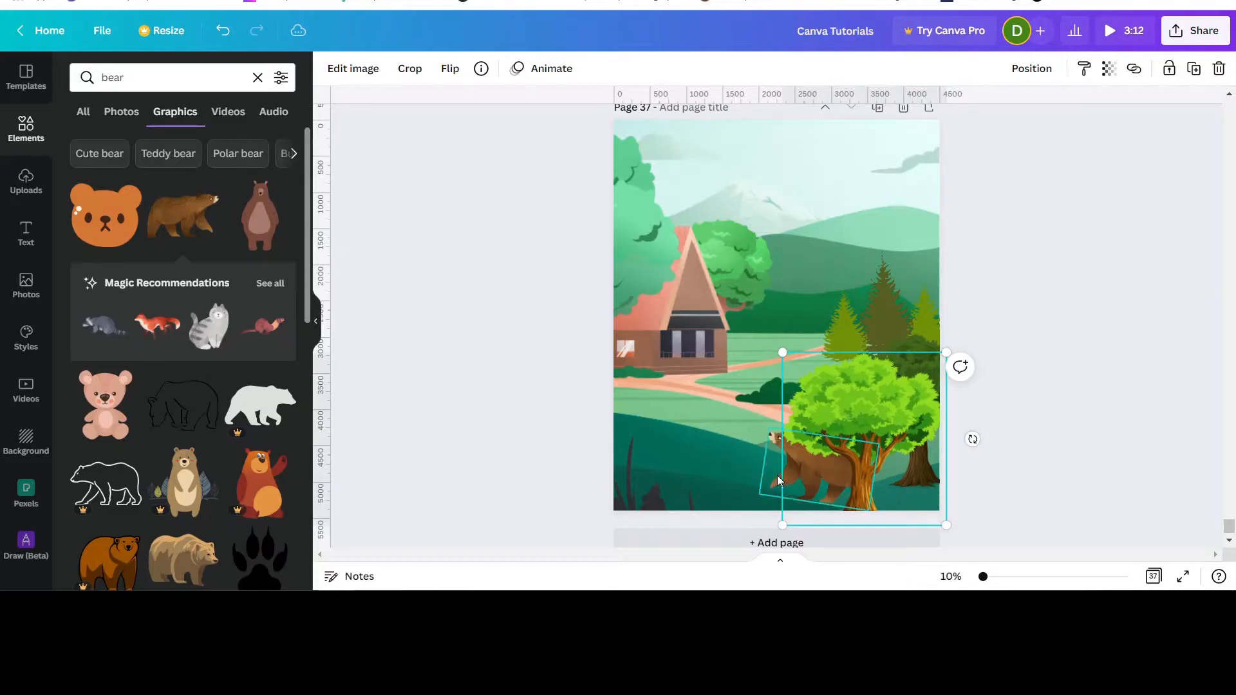
pyautogui.click(798, 476)
pyautogui.moveTo(766, 422); pyautogui.dragTo(752, 426)
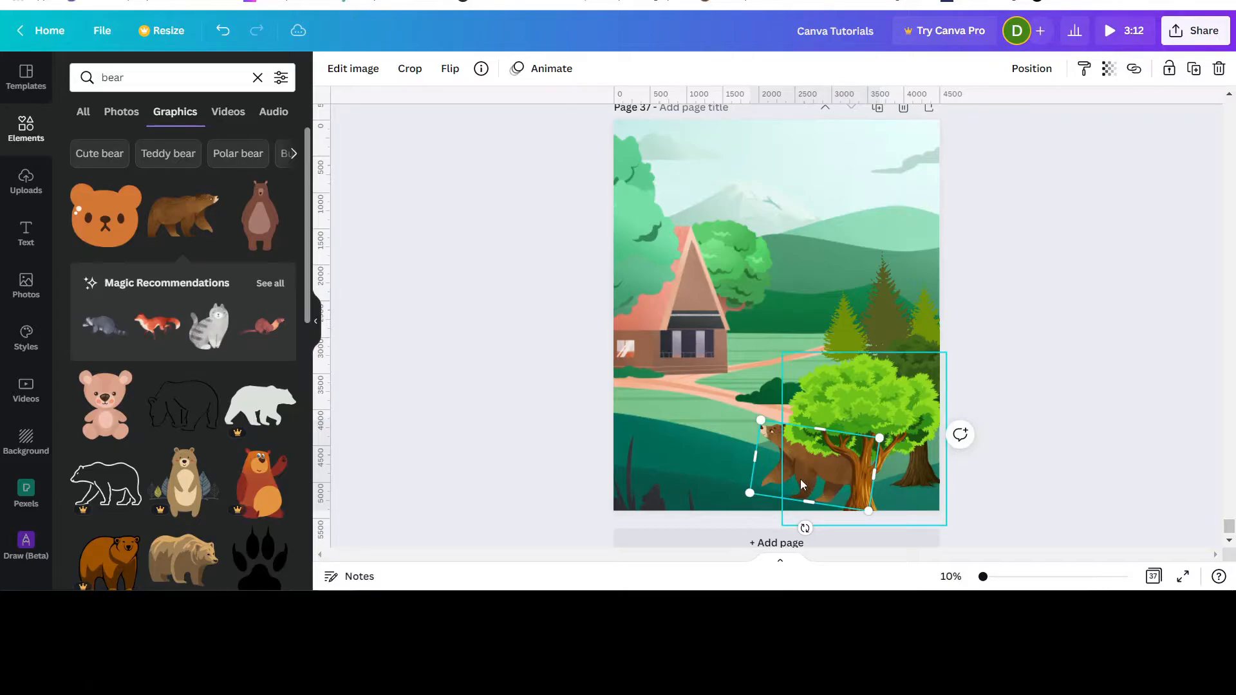
pyautogui.click(723, 483)
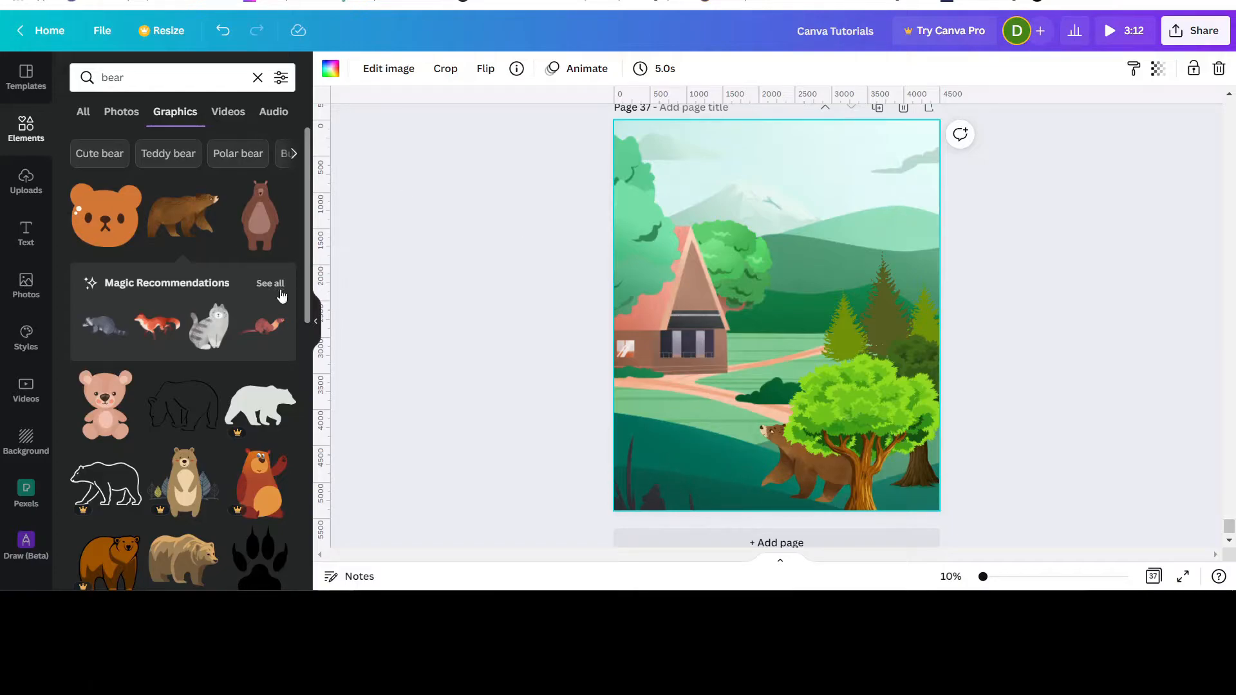
# - Search the graphics for squirrel and place the striped squirrel, scaled down to a small figure, on the path above the bright tree
pyautogui.click(94, 76)
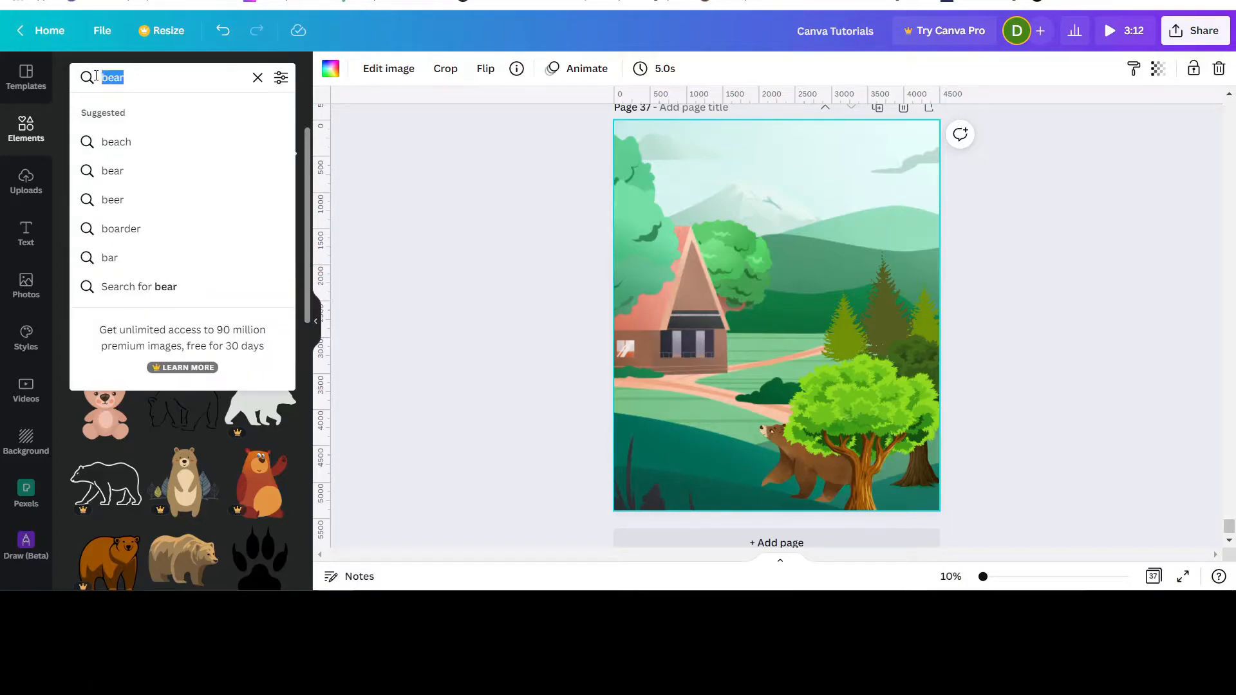
pyautogui.write('squirre')
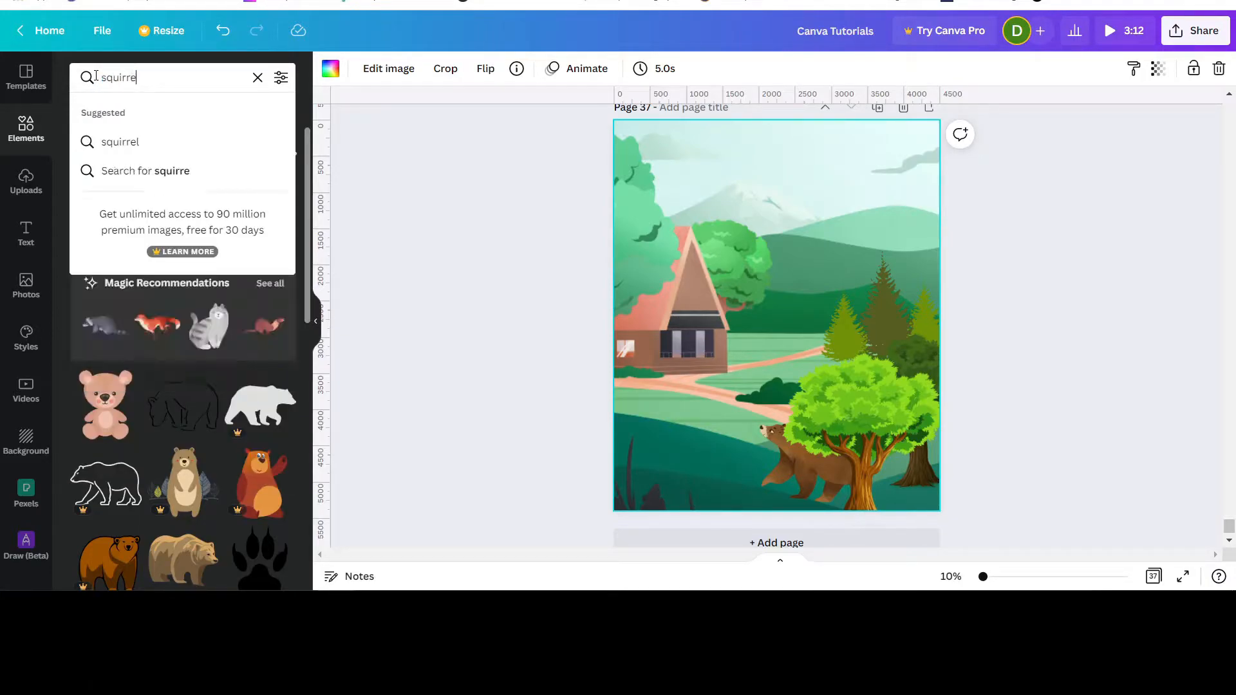
pyautogui.press('Return')
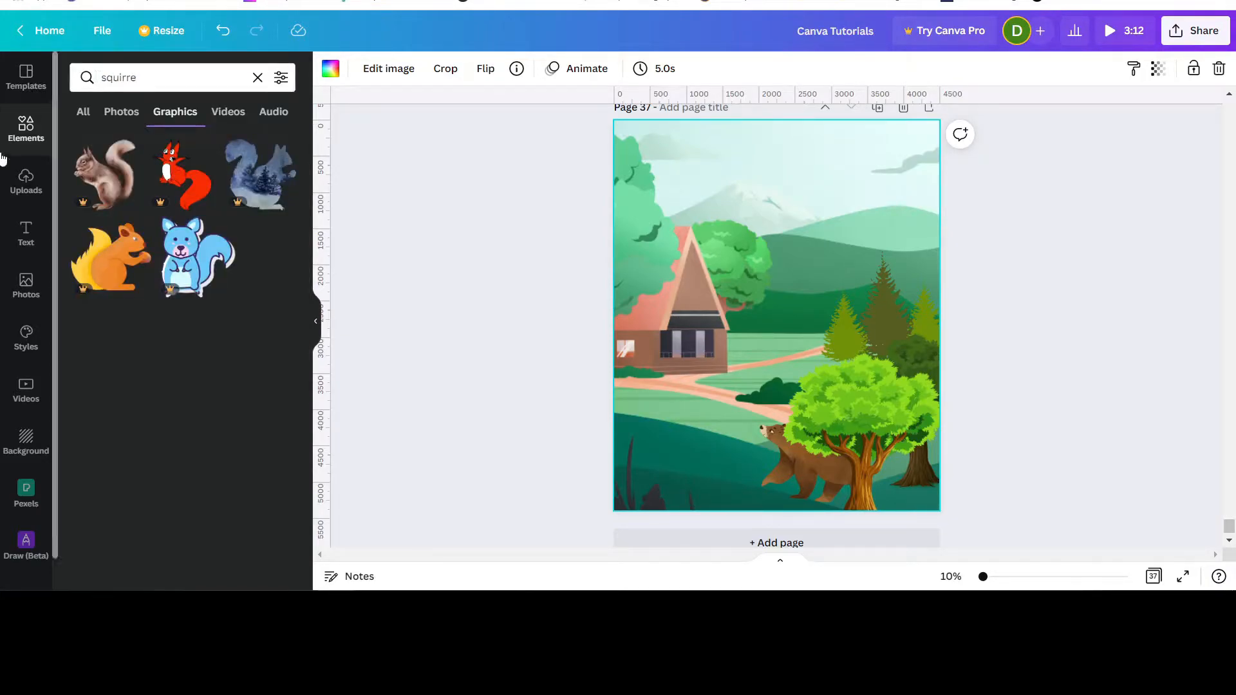
pyautogui.click(151, 76)
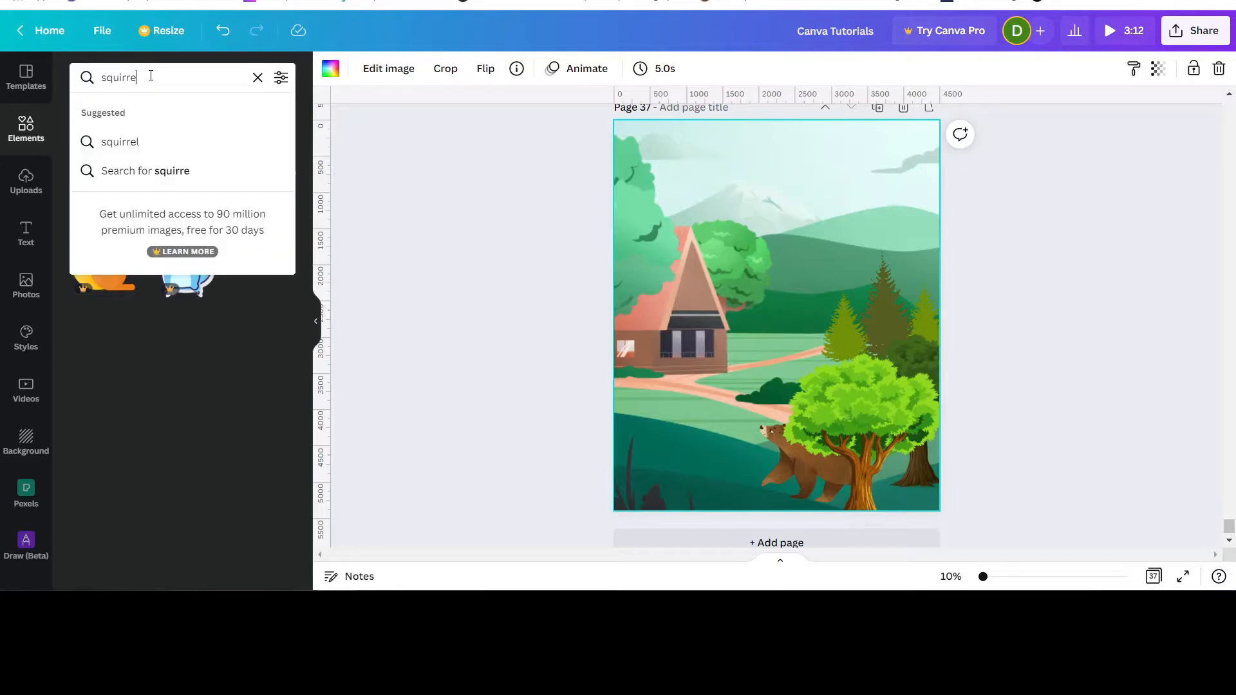
pyautogui.write('l')
pyautogui.press('Return')
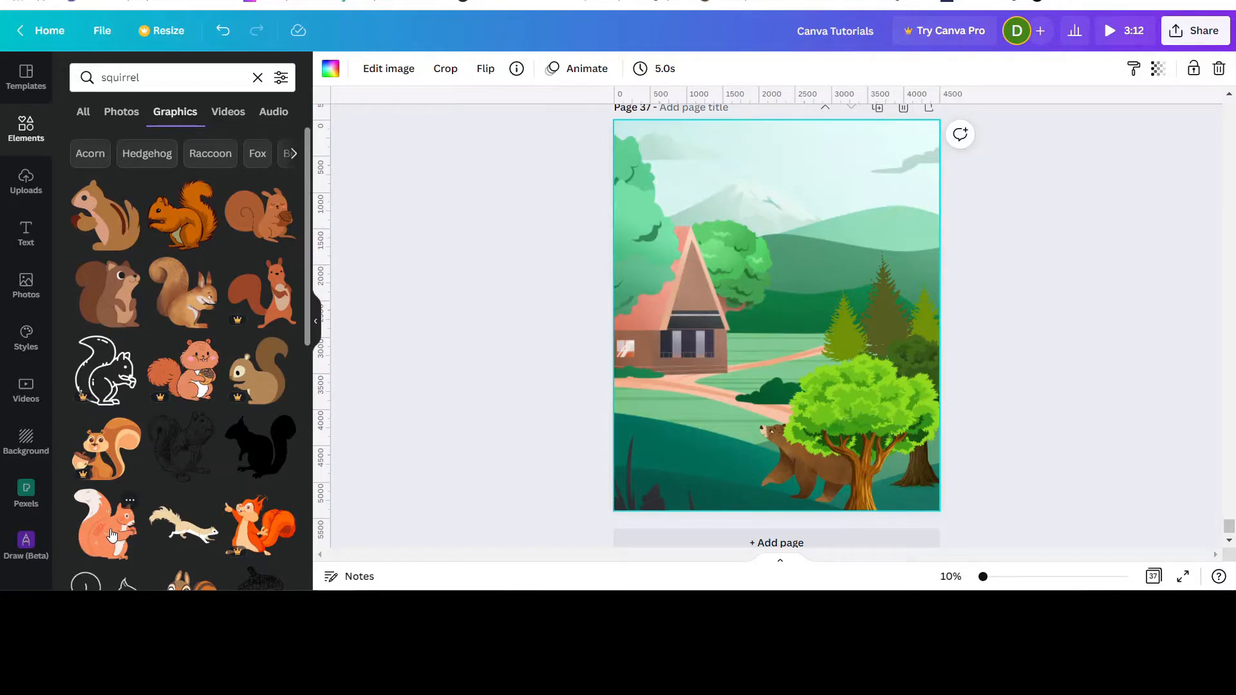
pyautogui.click(114, 232)
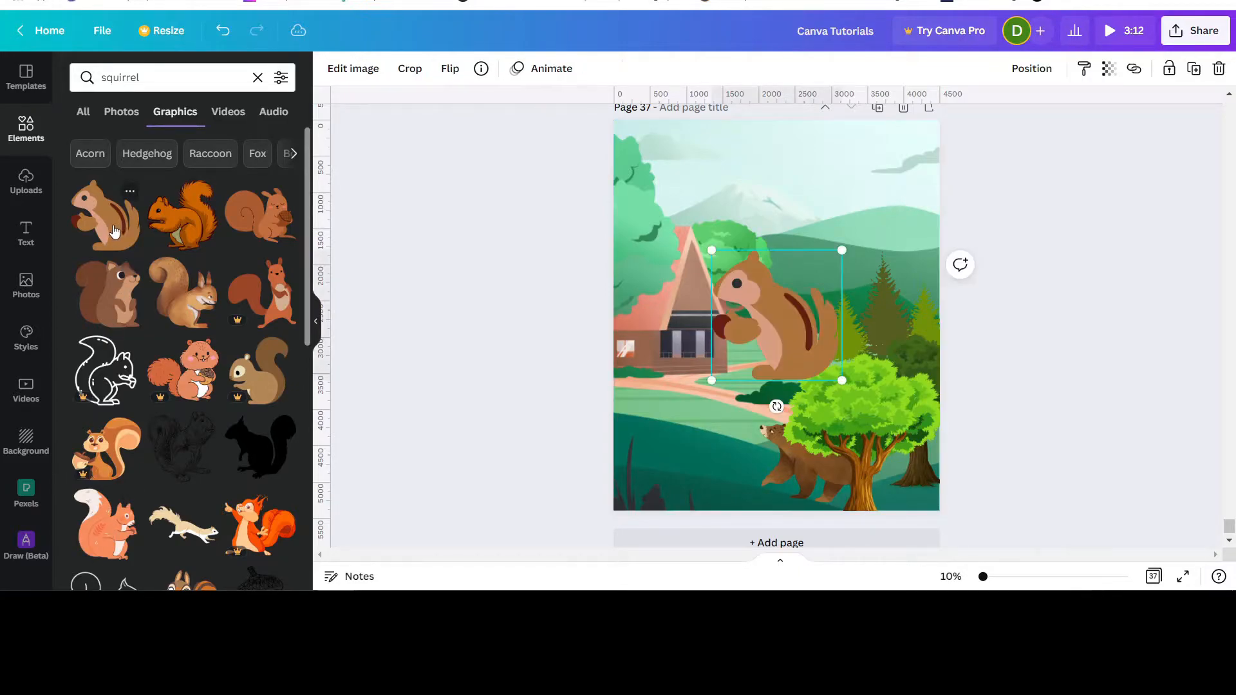
pyautogui.moveTo(841, 249); pyautogui.dragTo(810, 352)
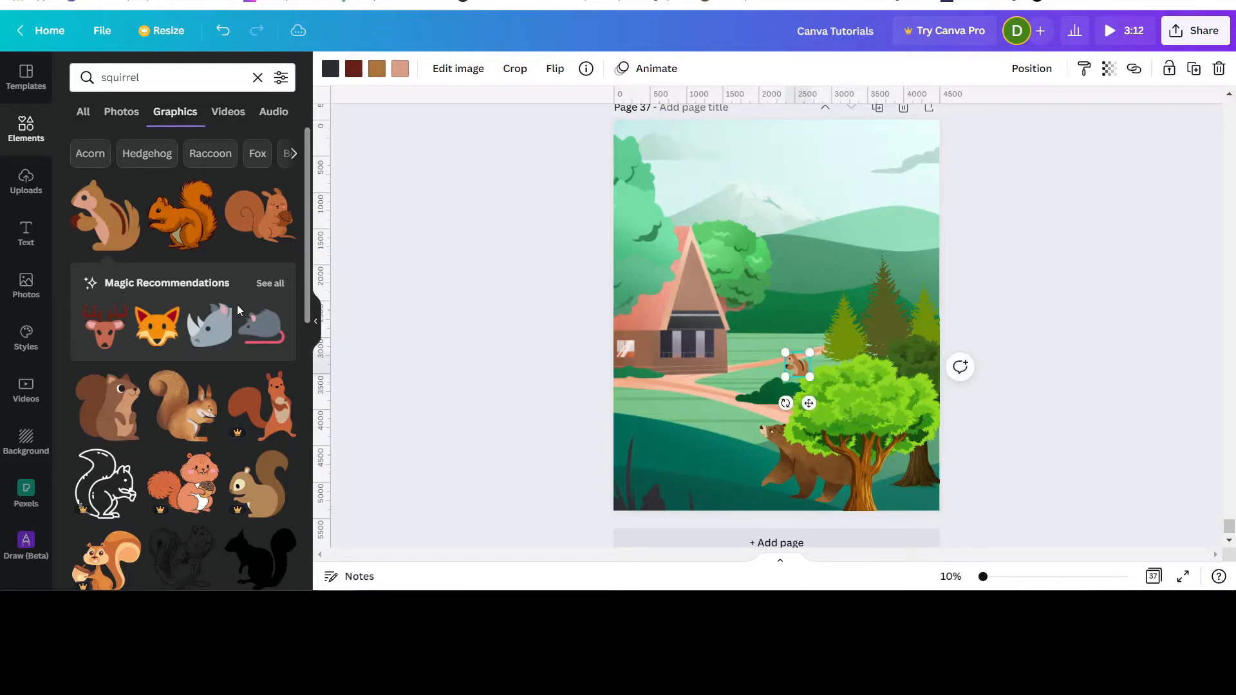
# - Add the orange squirrel, scale it down, flip it horizontally and place it facing the striped squirrel
pyautogui.click(182, 235)
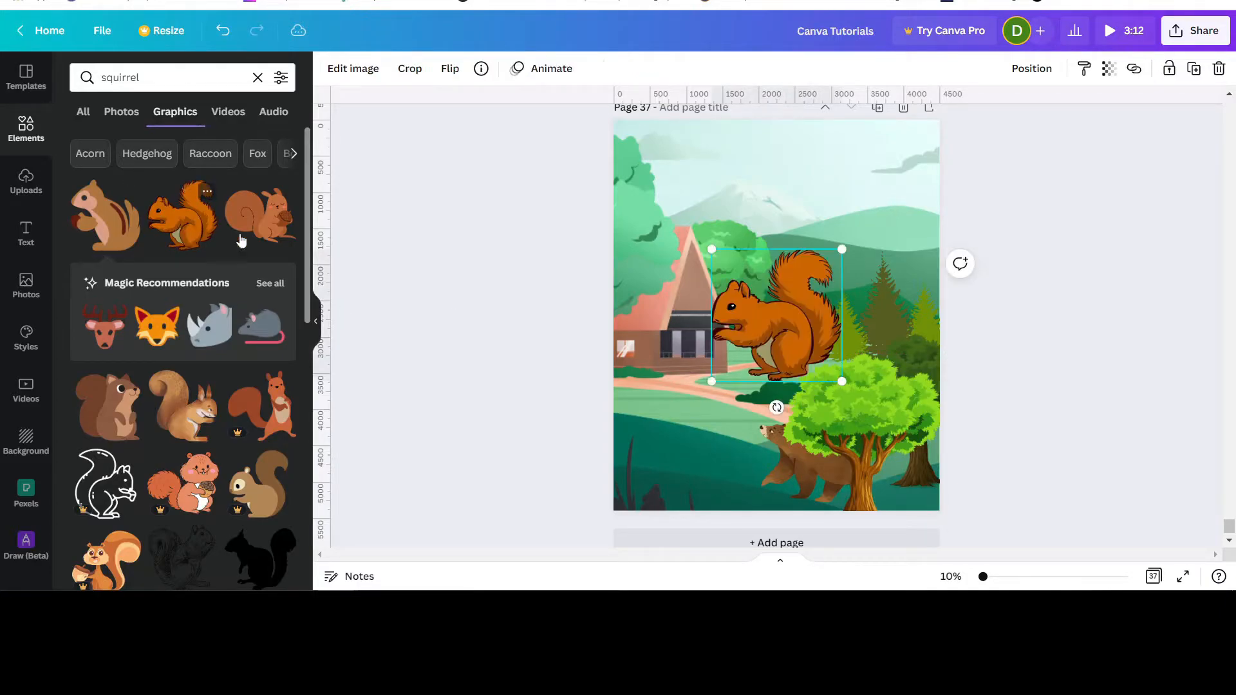
pyautogui.moveTo(709, 380); pyautogui.dragTo(801, 291)
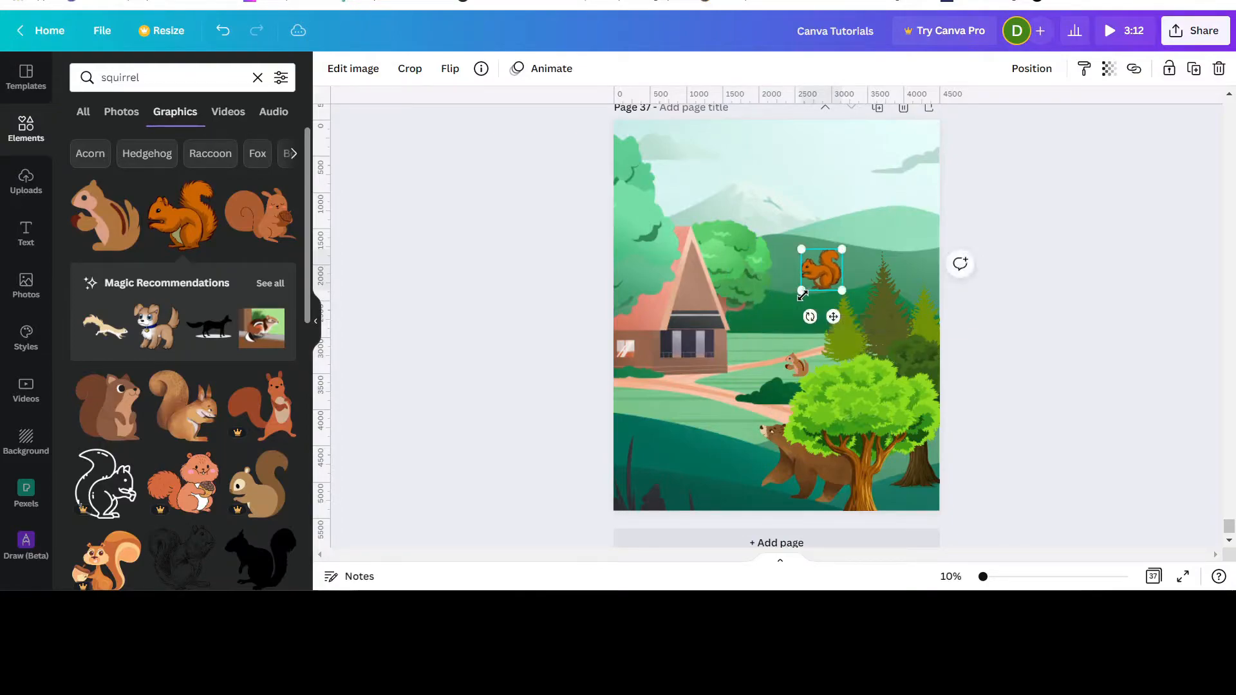
pyautogui.click(450, 69)
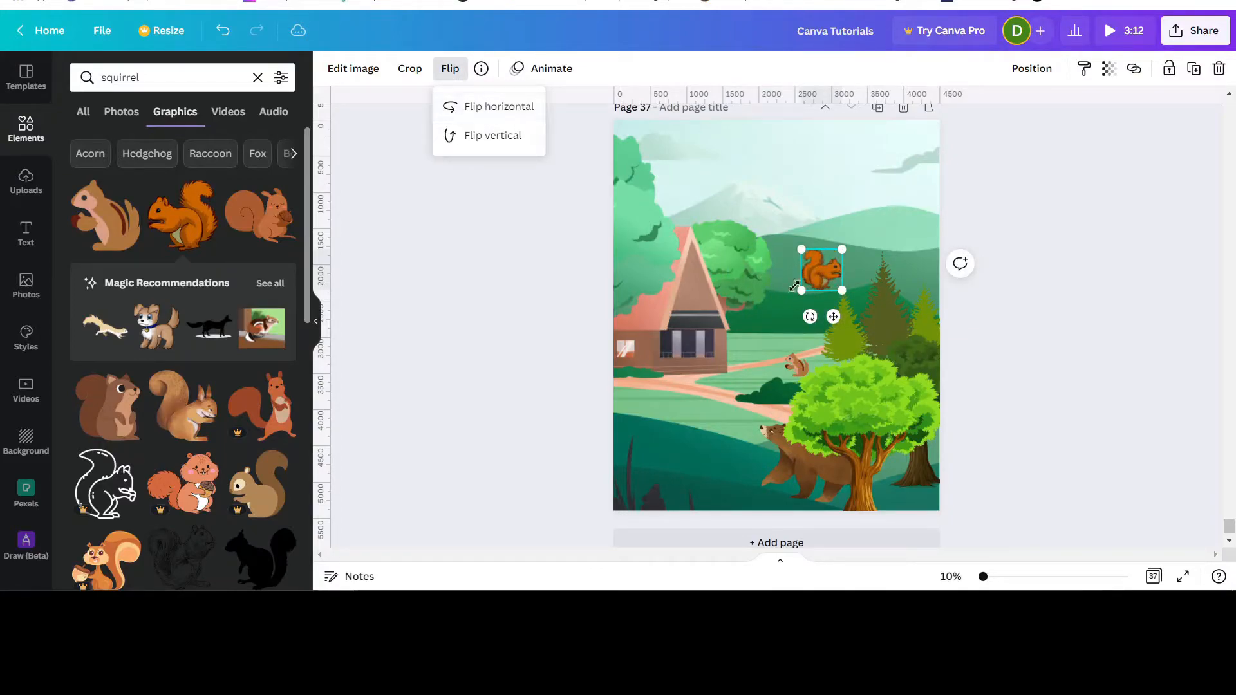
pyautogui.moveTo(816, 270); pyautogui.dragTo(767, 369)
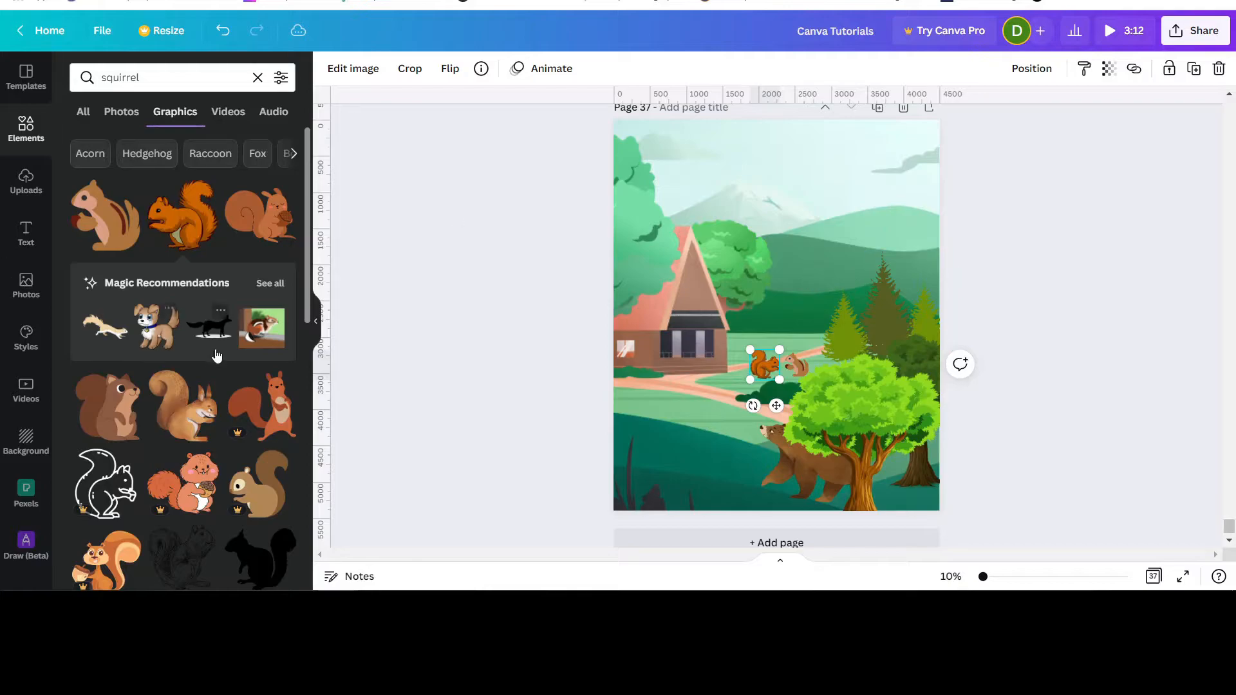
# - Search the graphics for deer
pyautogui.scroll(-3, 216, 356)
pyautogui.scroll(3, 215, 355)
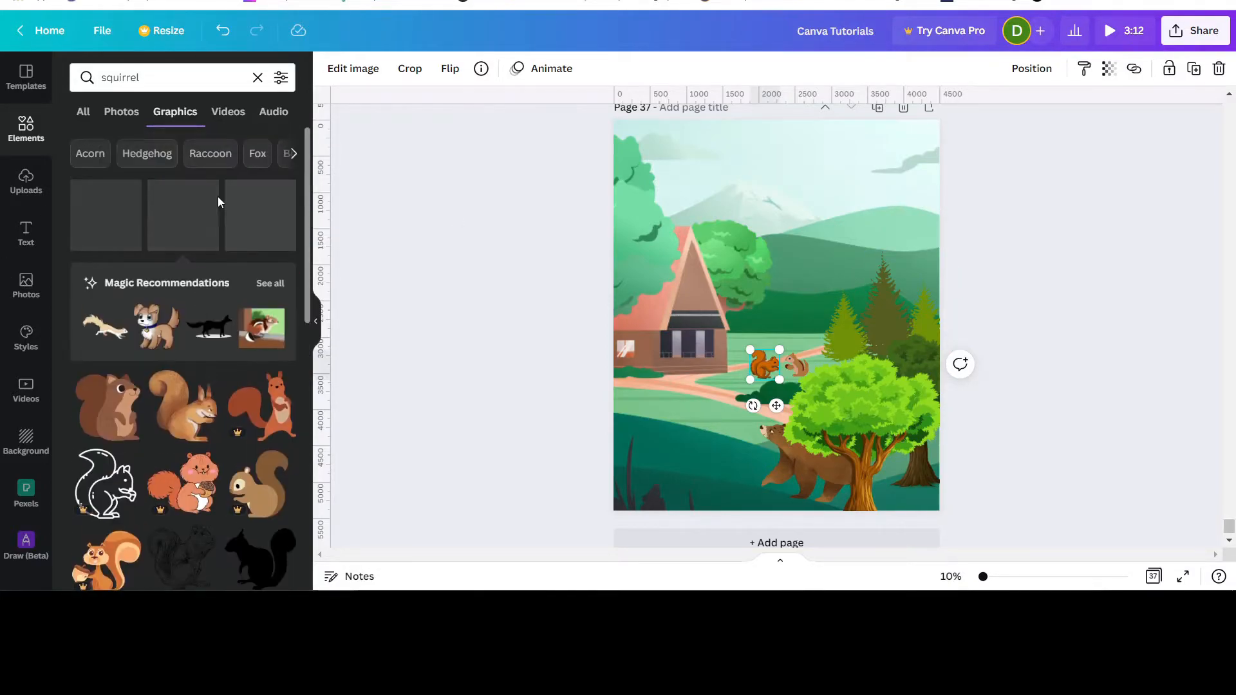
pyautogui.click(139, 76)
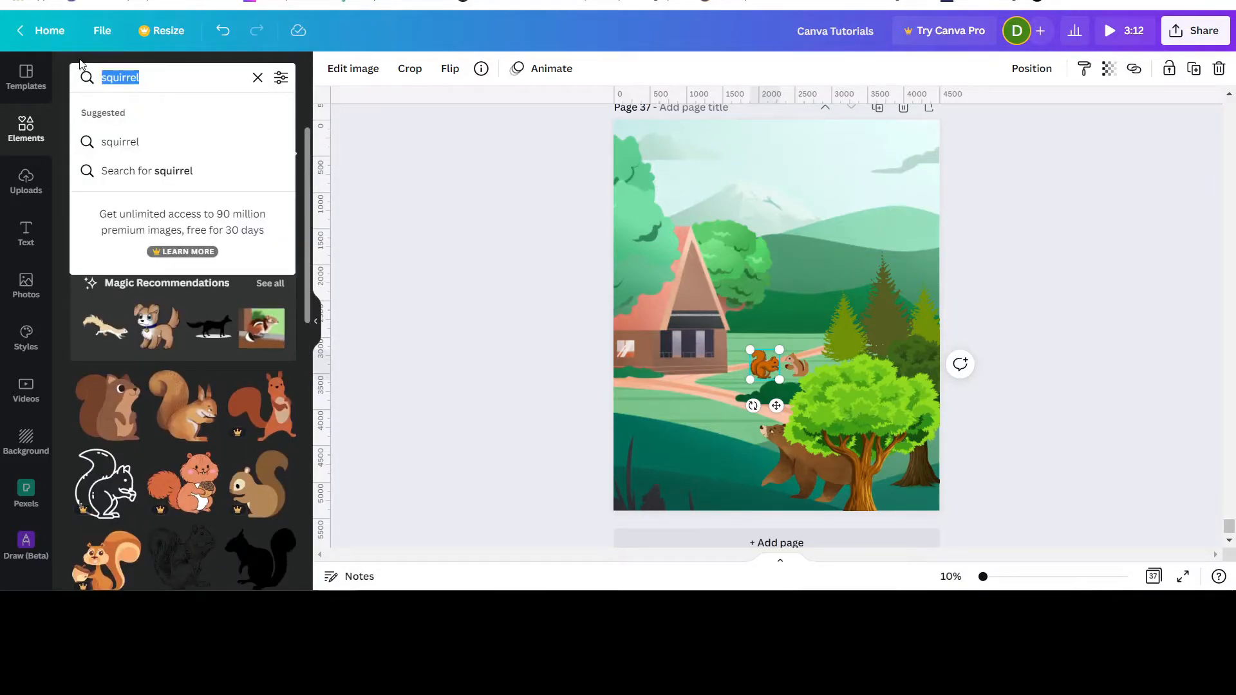
pyautogui.write('dear')
pyautogui.press('Return')
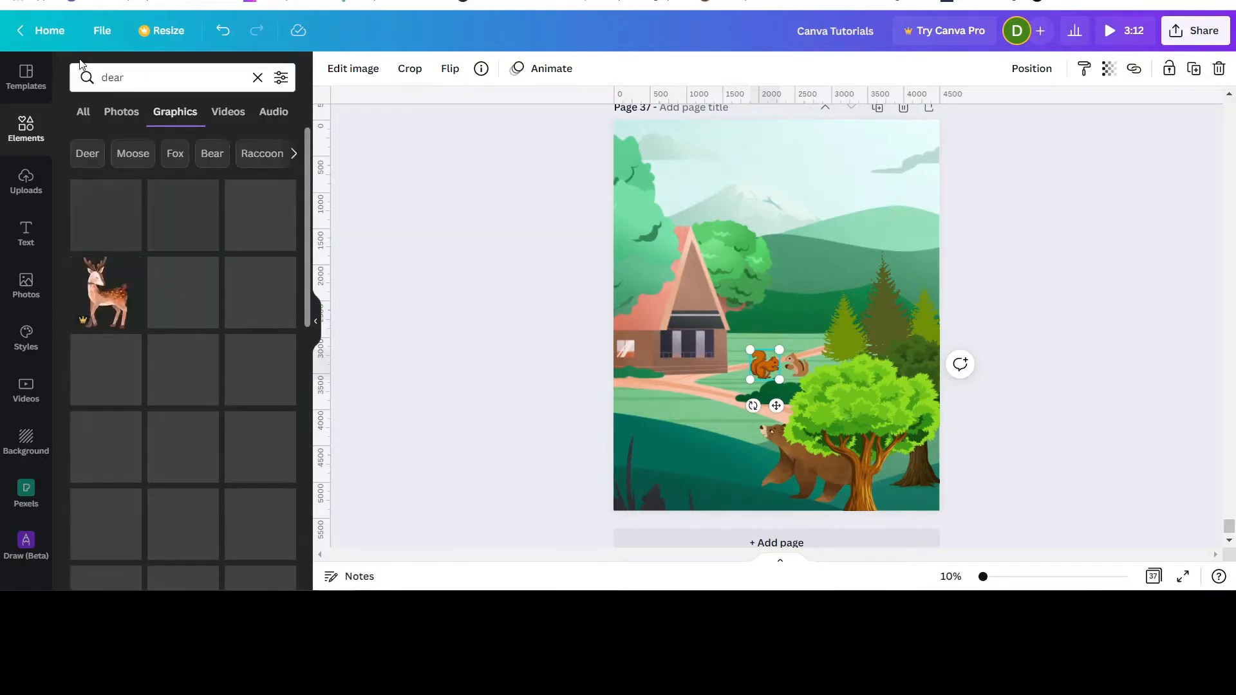
pyautogui.moveTo(124, 77); pyautogui.dragTo(113, 77)
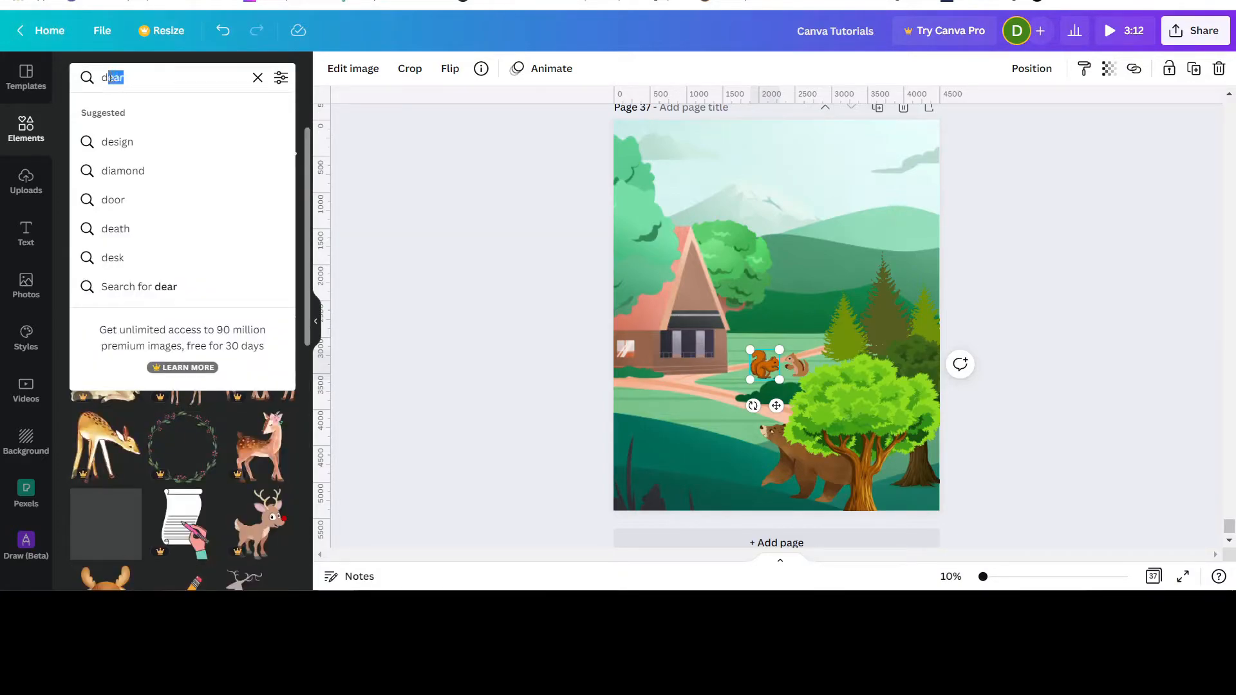
pyautogui.write('er')
pyautogui.press('Return')
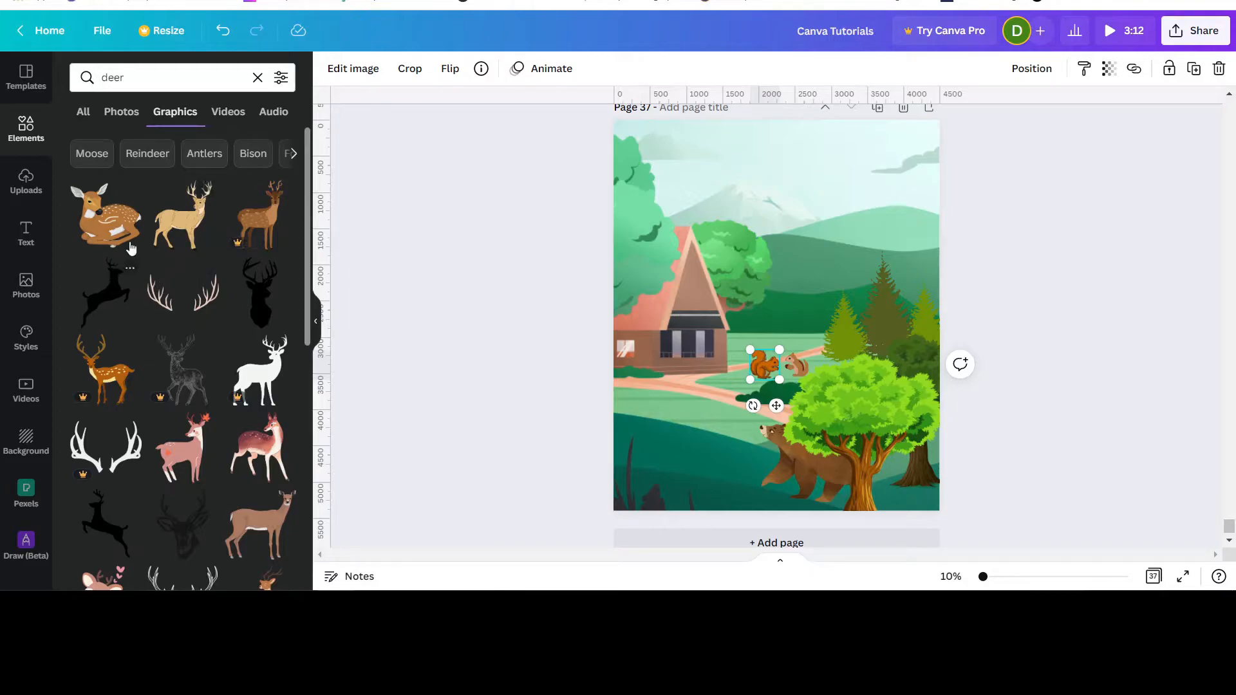
# - Place the spotted reddish deer on the grass below the house, flip it horizontally and lower it slightly
pyautogui.scroll(-2, 185, 445)
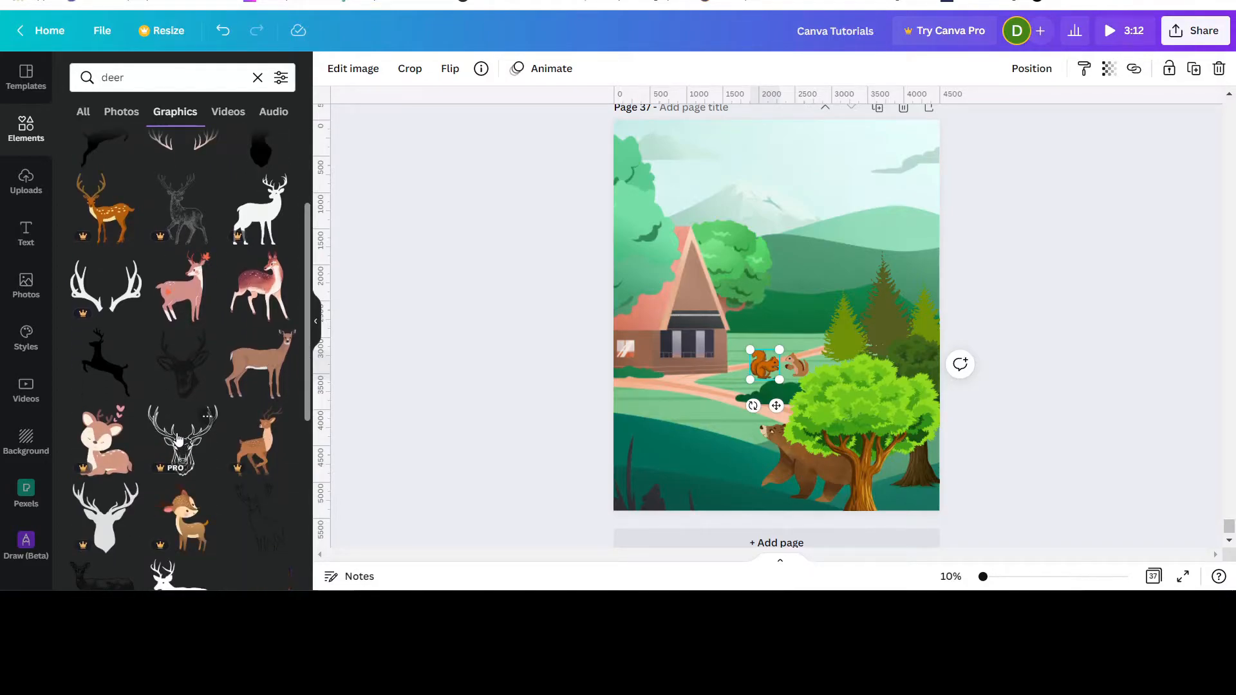
pyautogui.click(260, 286)
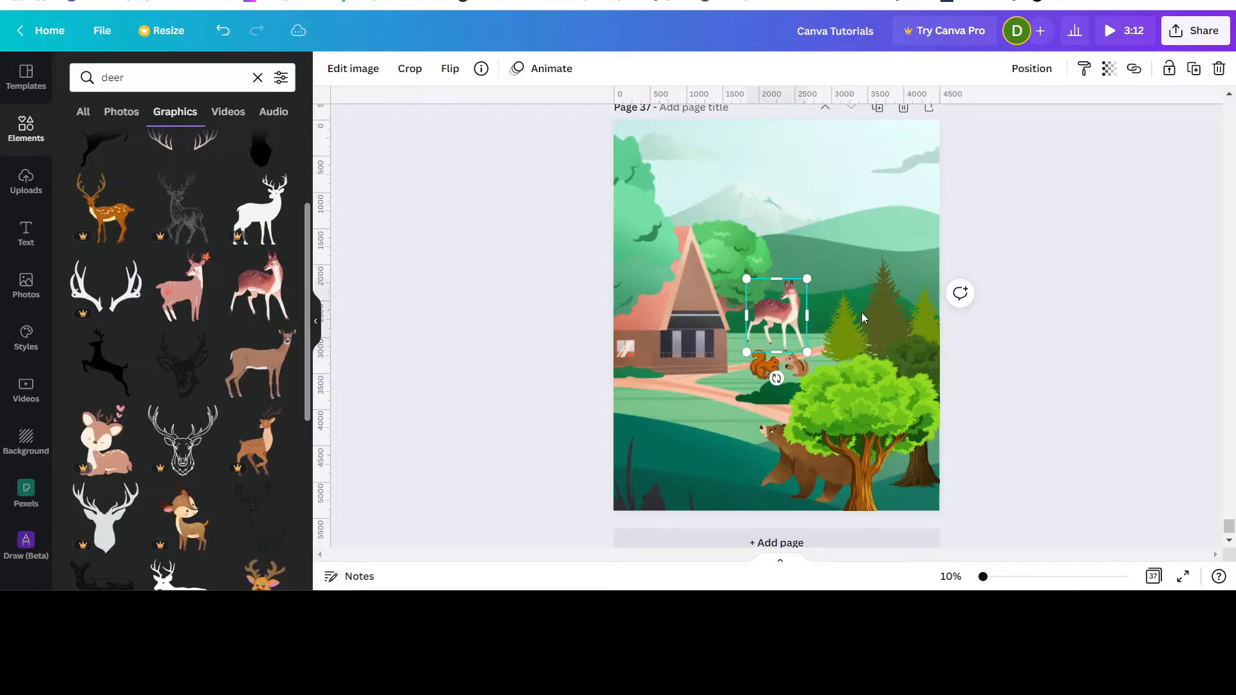
pyautogui.moveTo(791, 307); pyautogui.dragTo(666, 393)
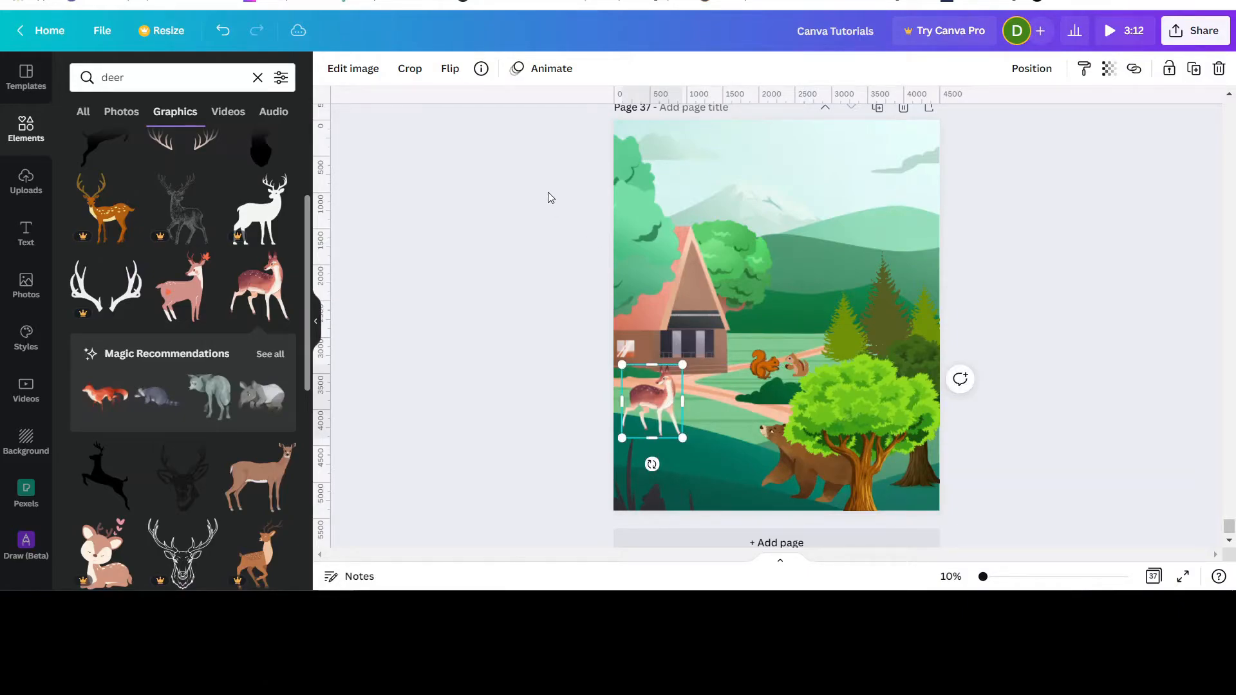
pyautogui.click(450, 69)
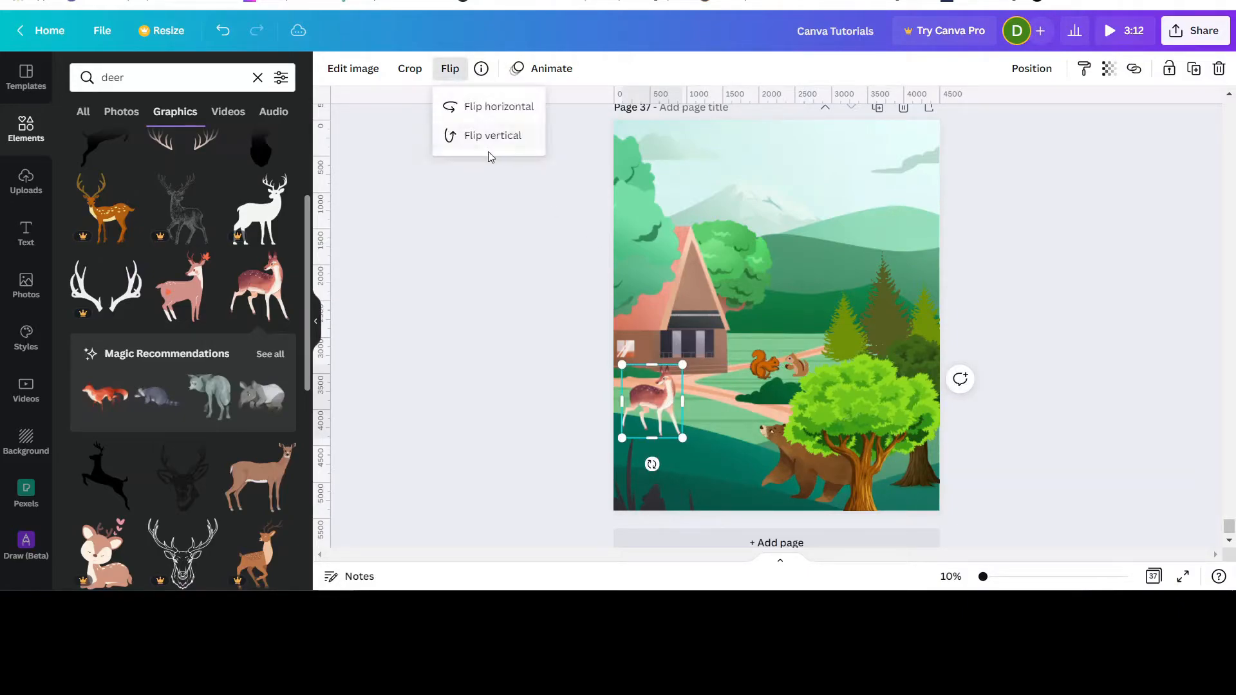
pyautogui.click(493, 111)
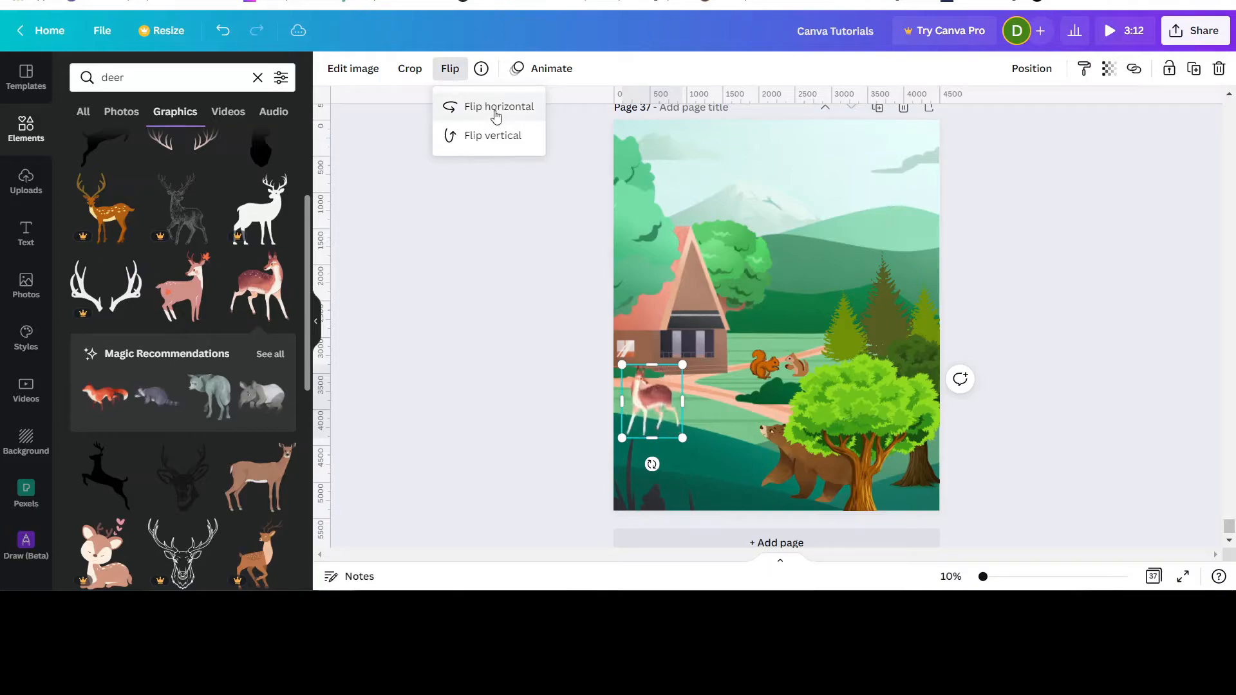
pyautogui.click(638, 403)
pyautogui.moveTo(656, 399); pyautogui.dragTo(657, 419)
pyautogui.click(1057, 451)
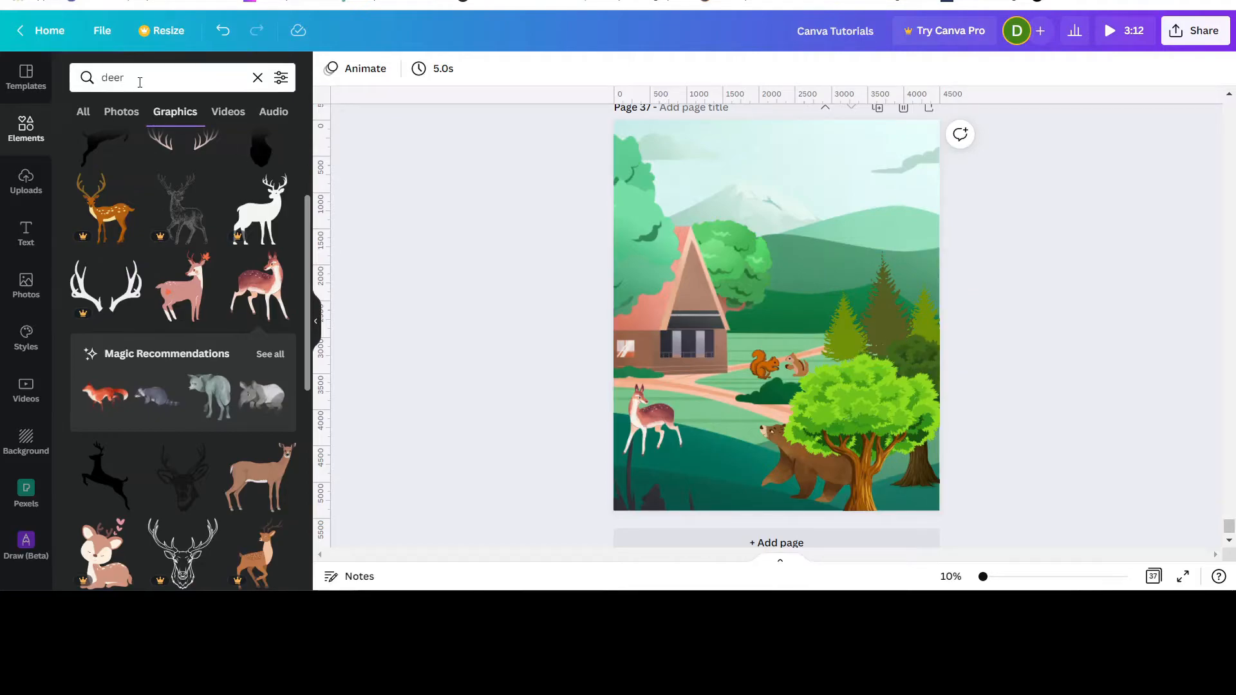
# - Search the graphics for birds and place the flying flock, scaled down and slightly tilted, in the sky above the mountain
pyautogui.click(107, 78)
pyautogui.doubleClick(96, 77)
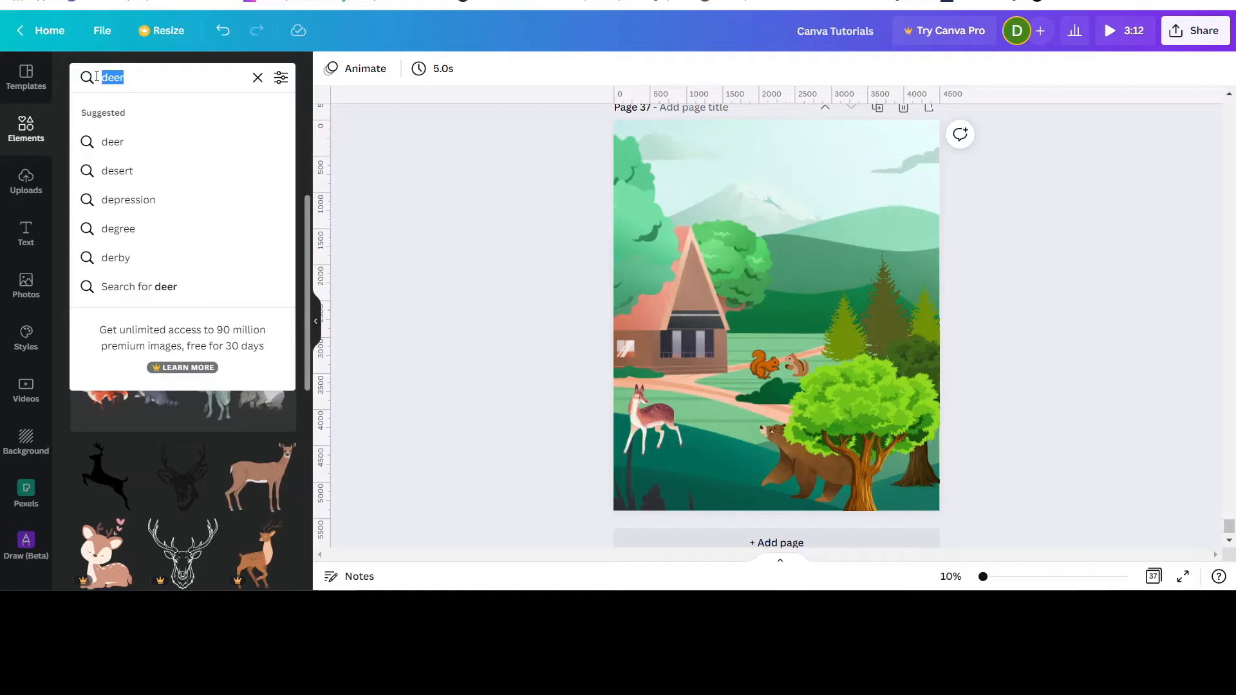
pyautogui.write('birds')
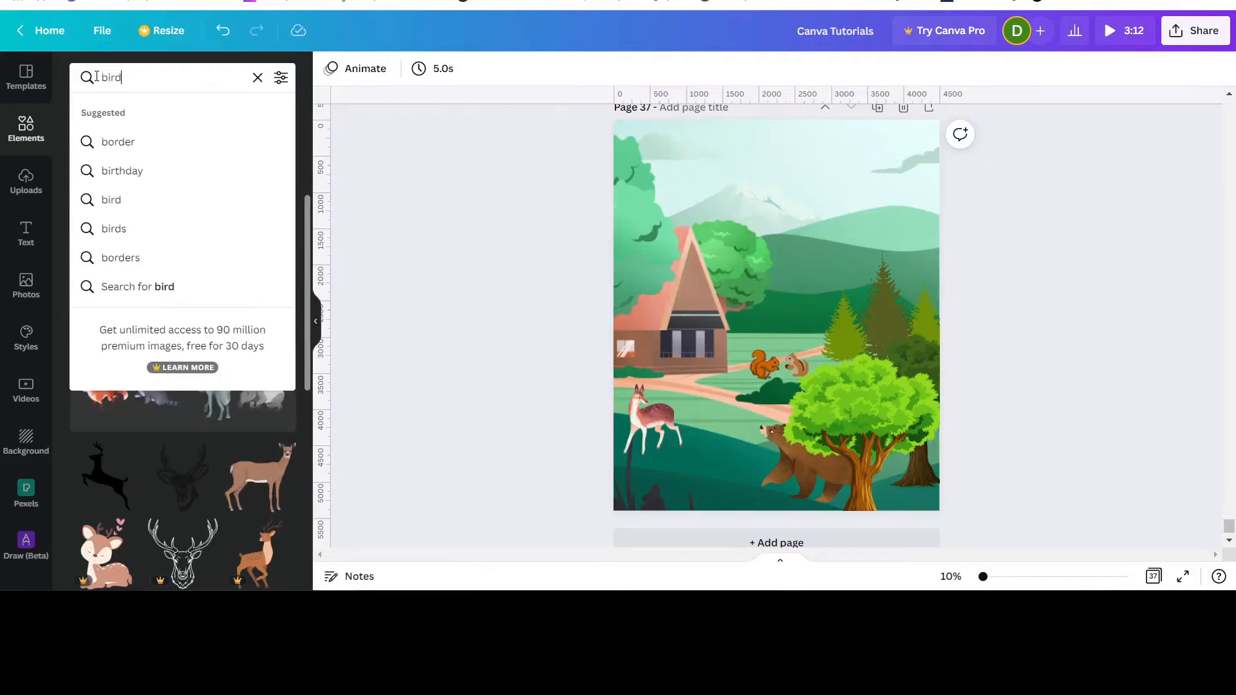
pyautogui.press('Return')
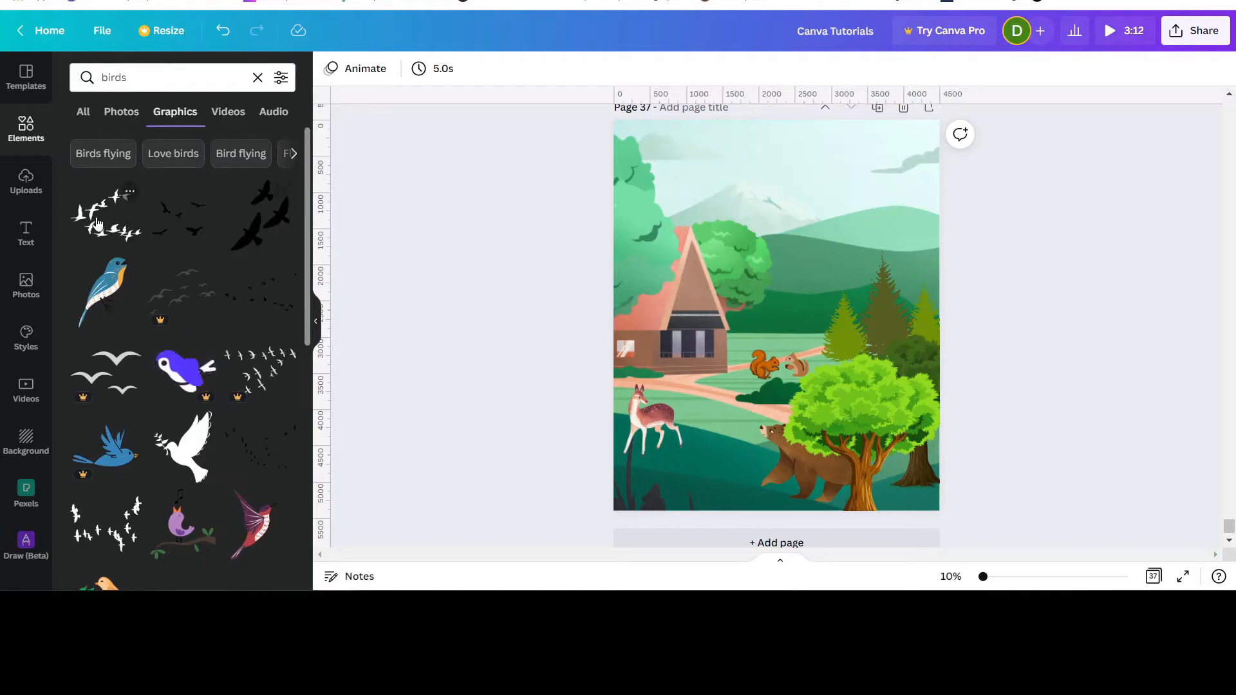
pyautogui.click(258, 212)
pyautogui.moveTo(842, 266); pyautogui.dragTo(789, 307)
pyautogui.moveTo(748, 248); pyautogui.dragTo(776, 161)
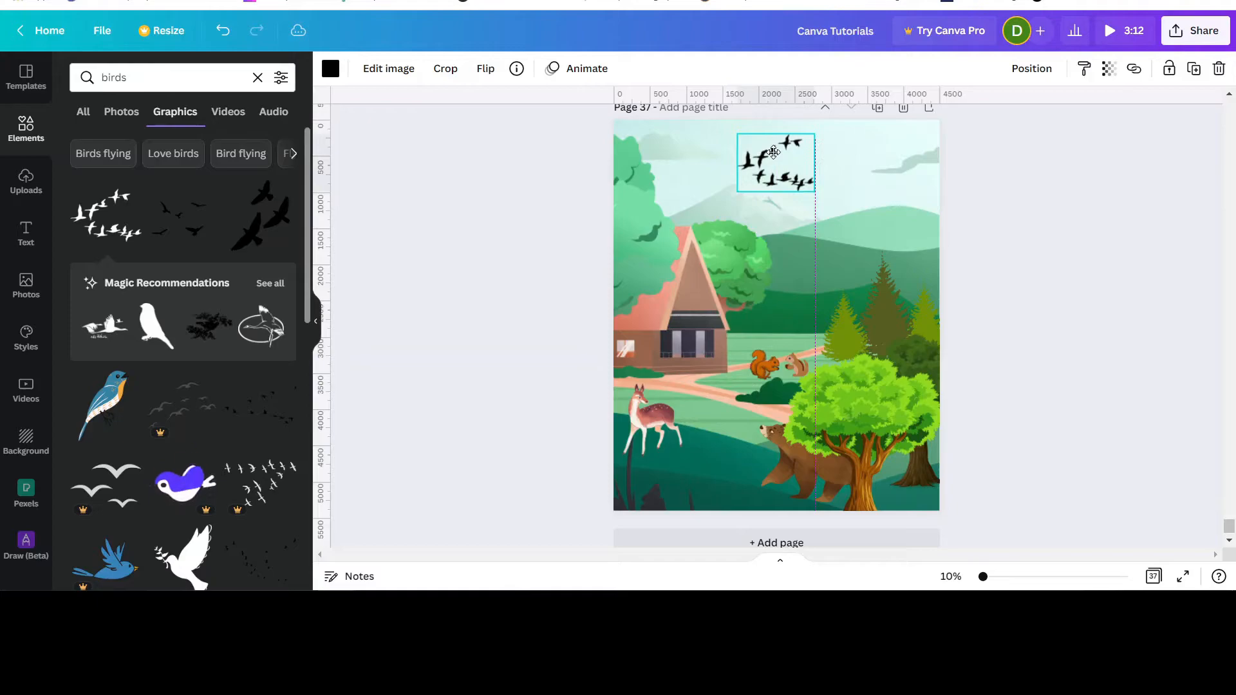
pyautogui.moveTo(776, 218); pyautogui.dragTo(780, 218)
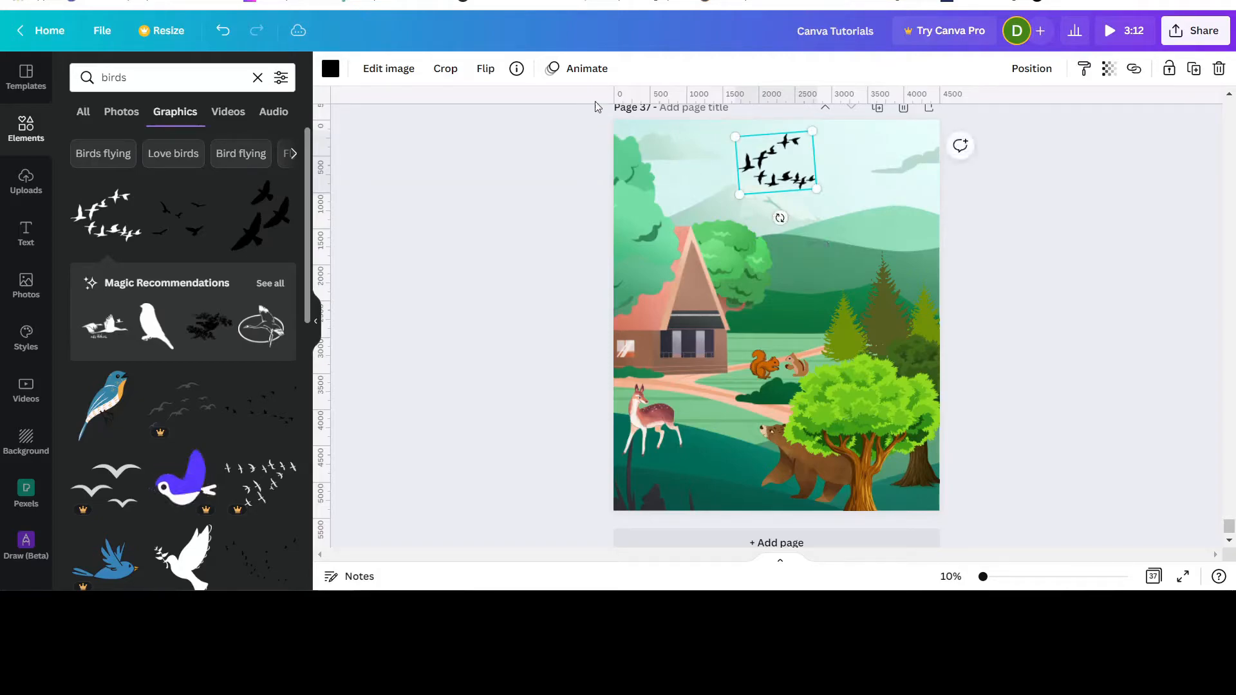
# - Try flipping the bird flock horizontally and vertically
pyautogui.click(488, 69)
pyautogui.click(523, 107)
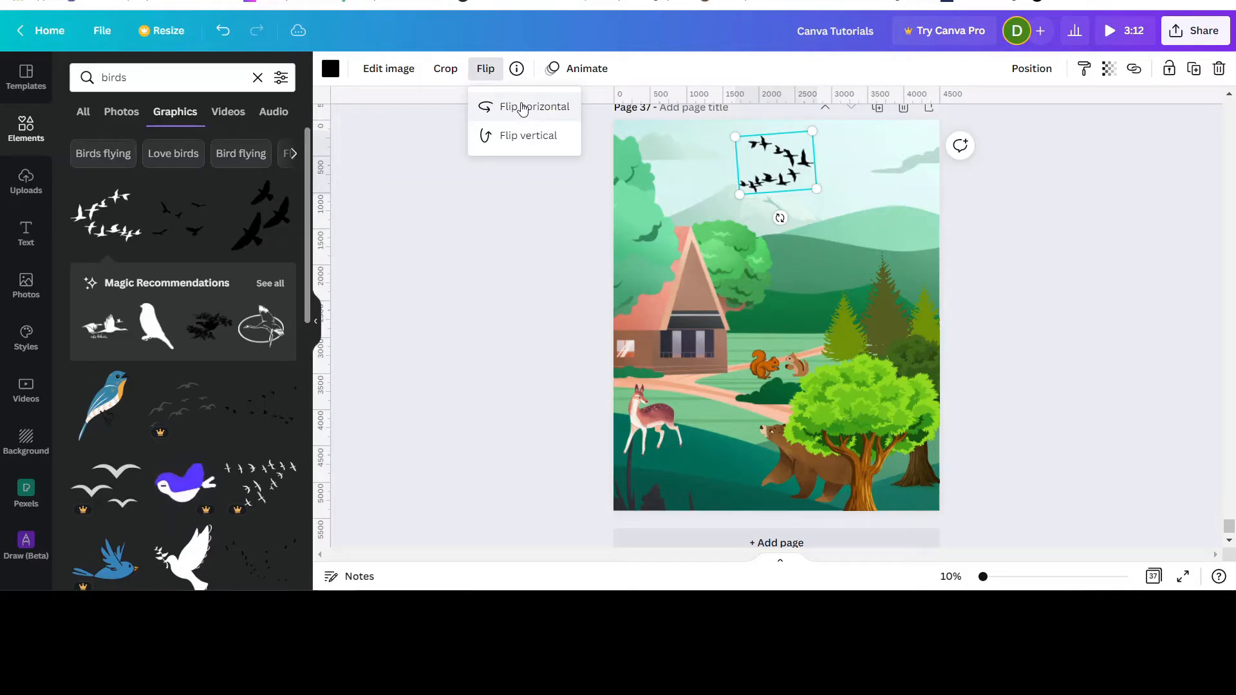
pyautogui.click(526, 137)
pyautogui.click(515, 135)
pyautogui.click(518, 106)
pyautogui.click(517, 106)
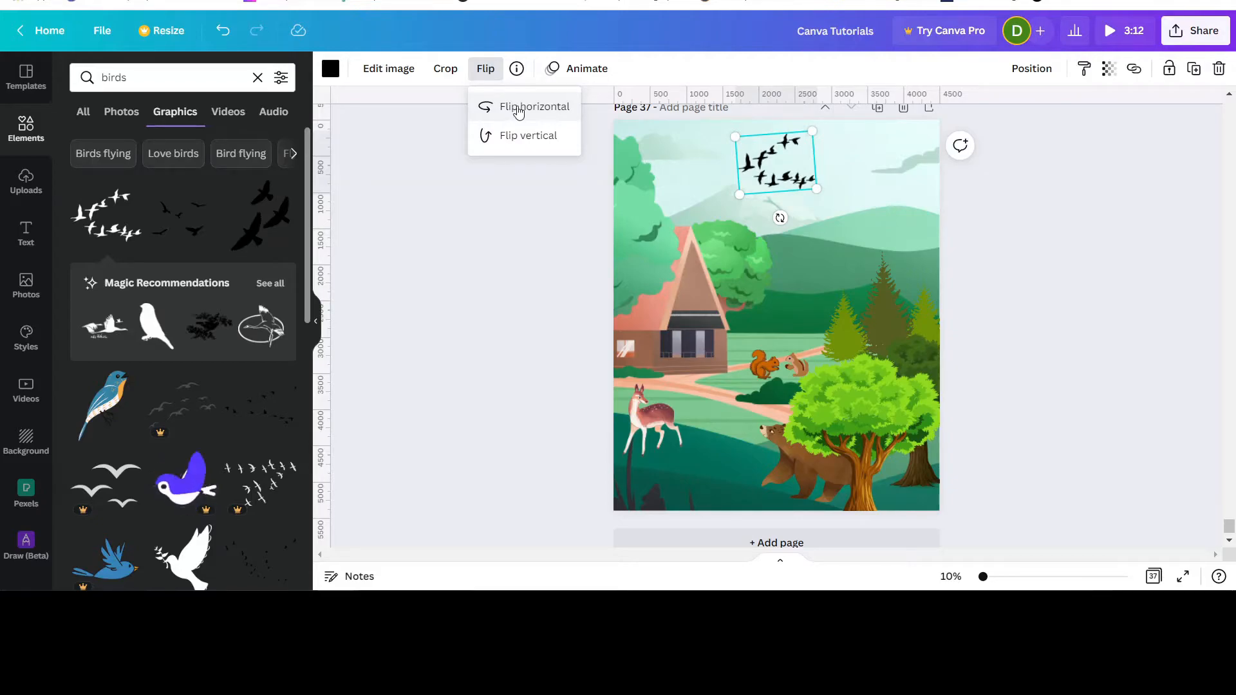
# - Replace the bird flock with the graphic of five black soaring birds, scaled down and placed over the green hills
pyautogui.click(750, 169)
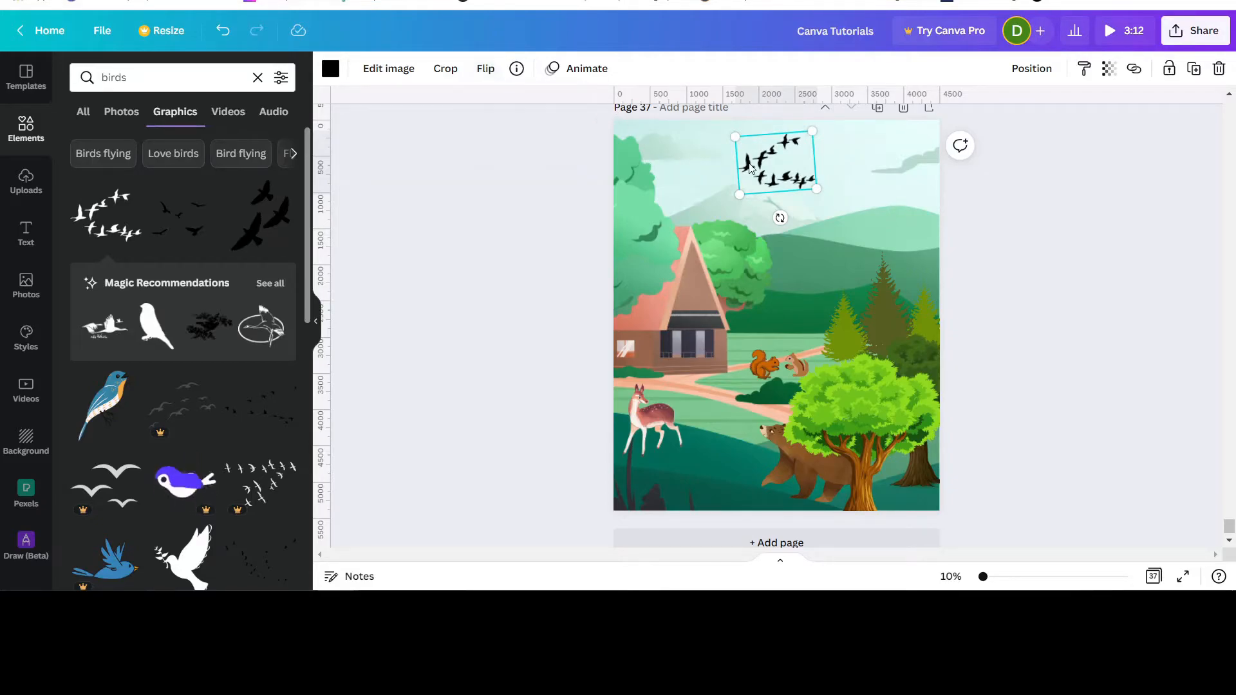
pyautogui.press('Delete')
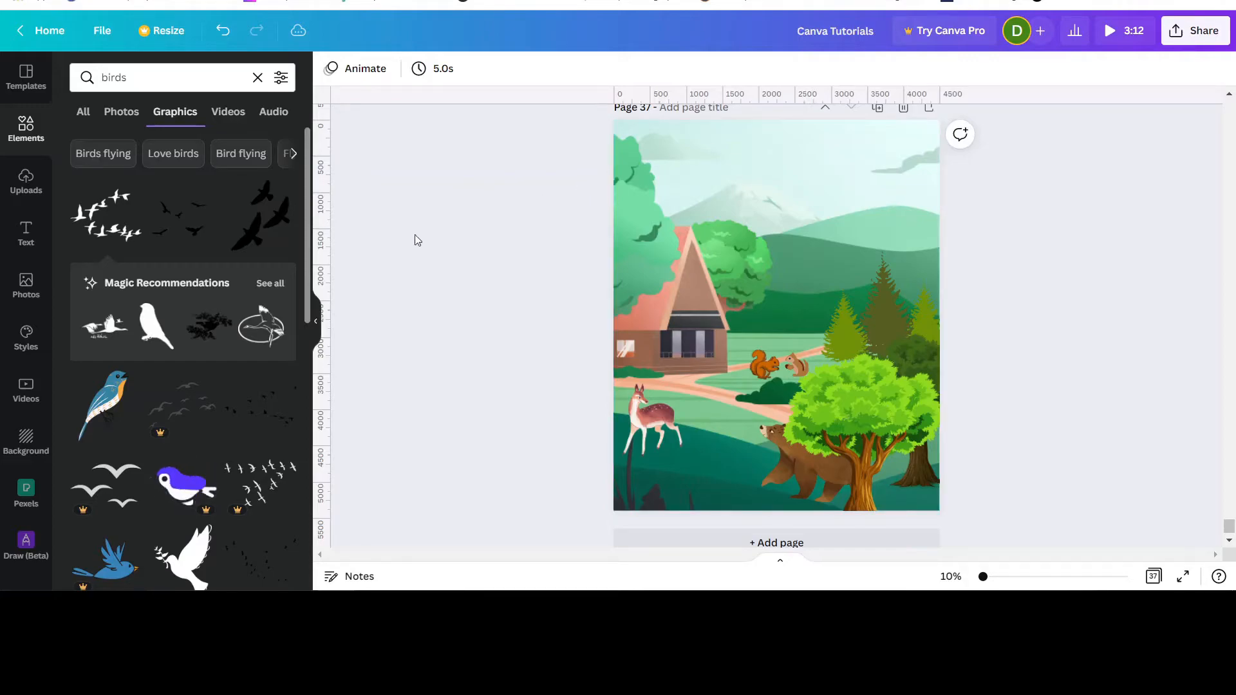
pyautogui.click(179, 214)
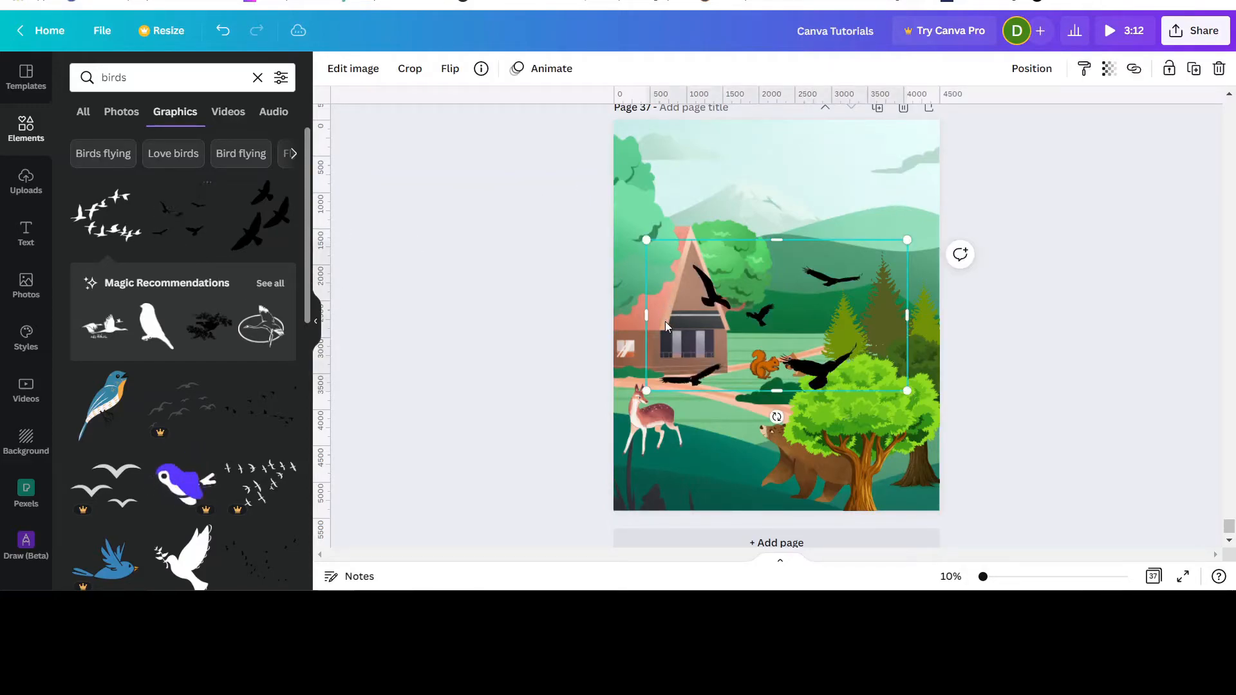
pyautogui.moveTo(644, 390); pyautogui.dragTo(821, 223)
pyautogui.moveTo(777, 264); pyautogui.dragTo(839, 253)
pyautogui.click(1072, 287)
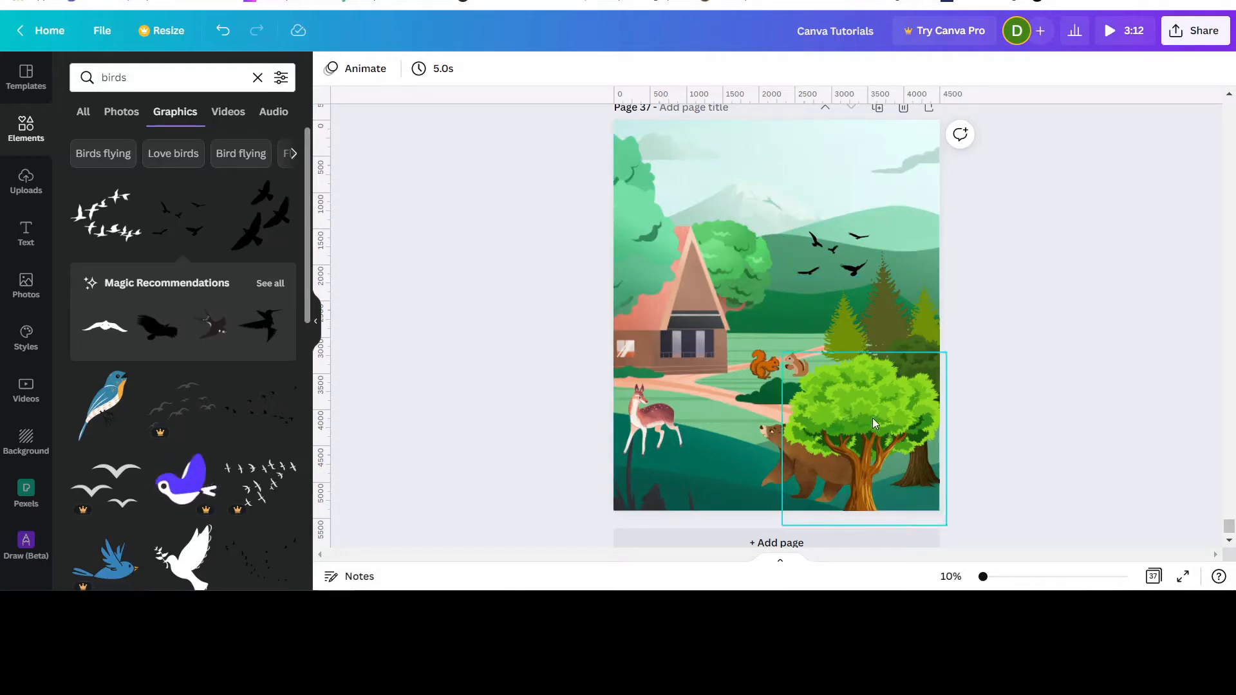
# - Set the transparency of the large bright green tree in front of the bear to 87
pyautogui.click(848, 420)
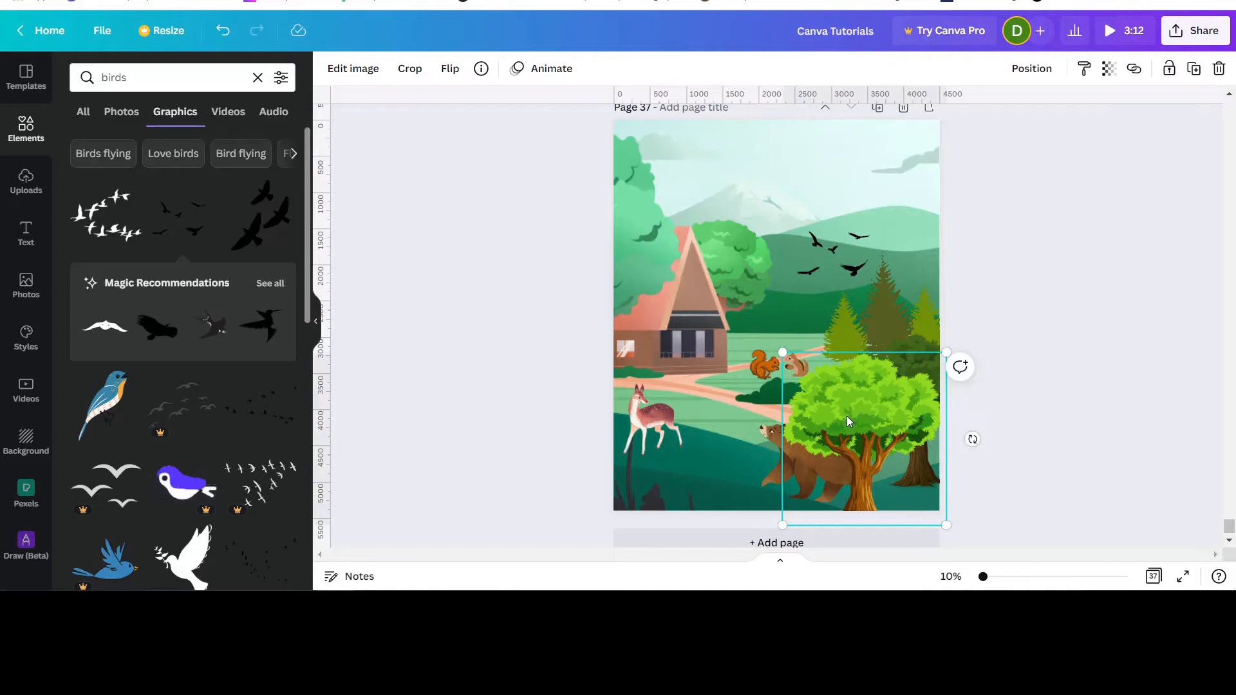
pyautogui.click(1110, 74)
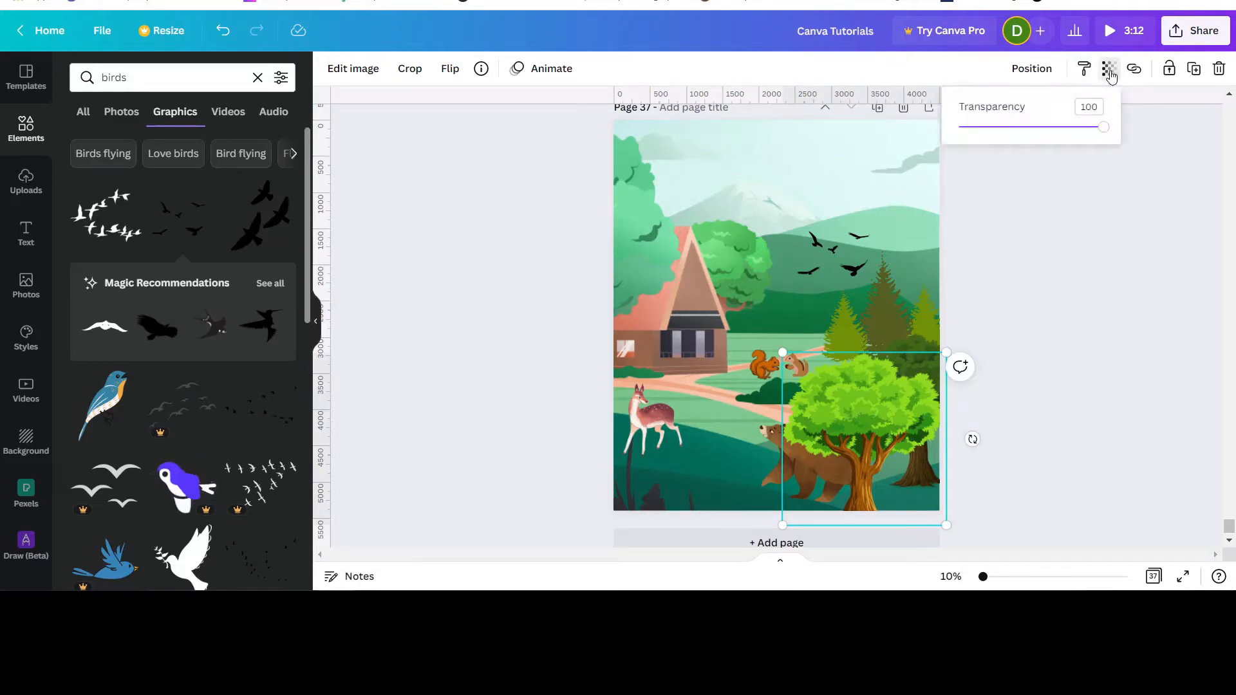
pyautogui.moveTo(1105, 132)
pyautogui.mouseDown()
pyautogui.moveTo(1068, 135)
pyautogui.moveTo(1087, 143)
pyautogui.mouseUp()
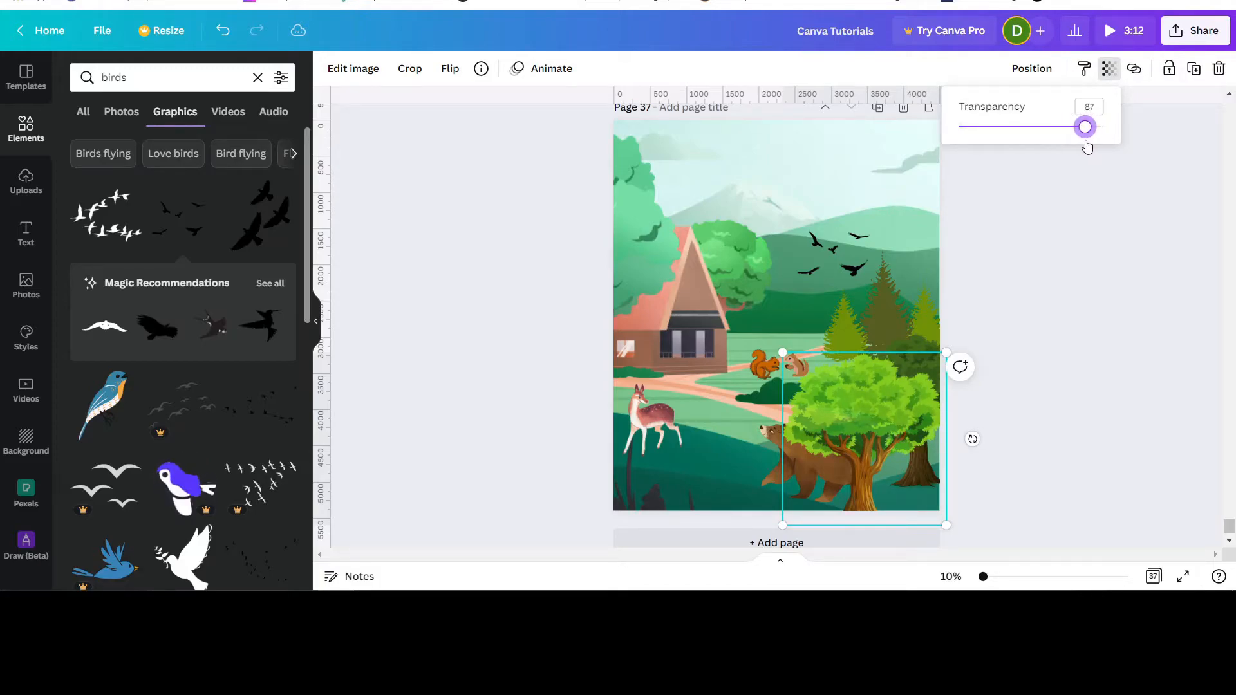
pyautogui.click(1089, 297)
pyautogui.click(1151, 371)
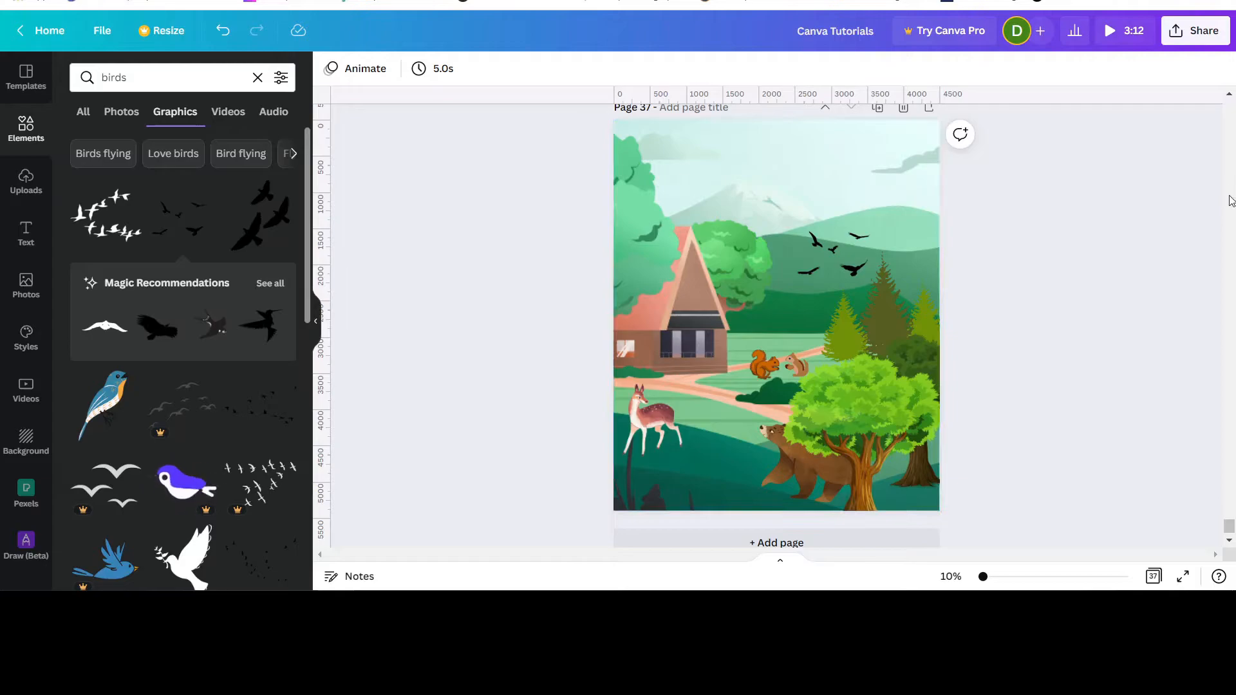
# - Search the graphics for fireworks
pyautogui.click(112, 77)
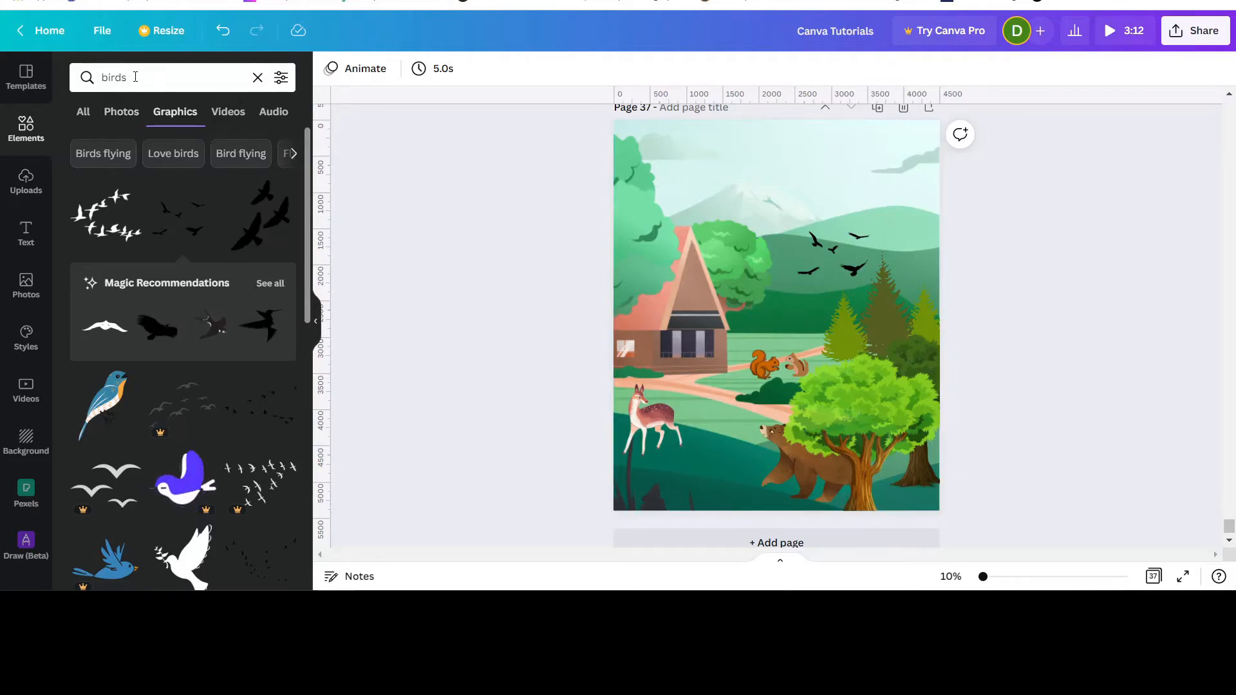
pyautogui.write('fire')
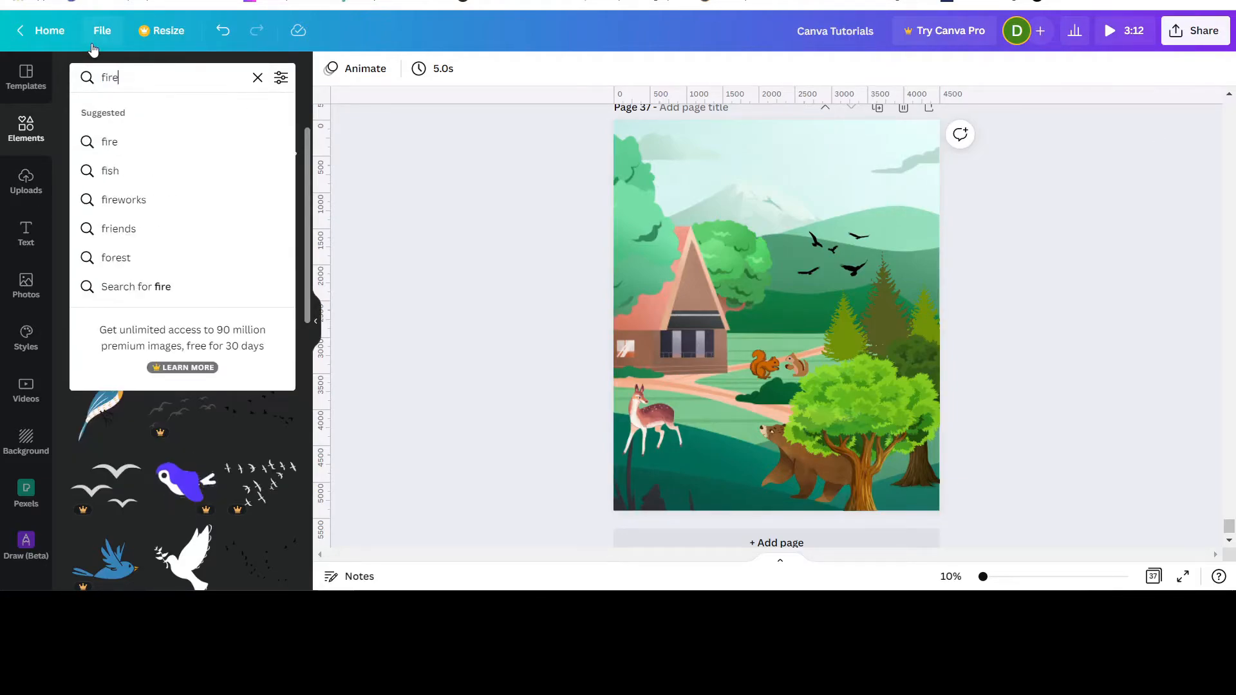
pyautogui.write('wrrks')
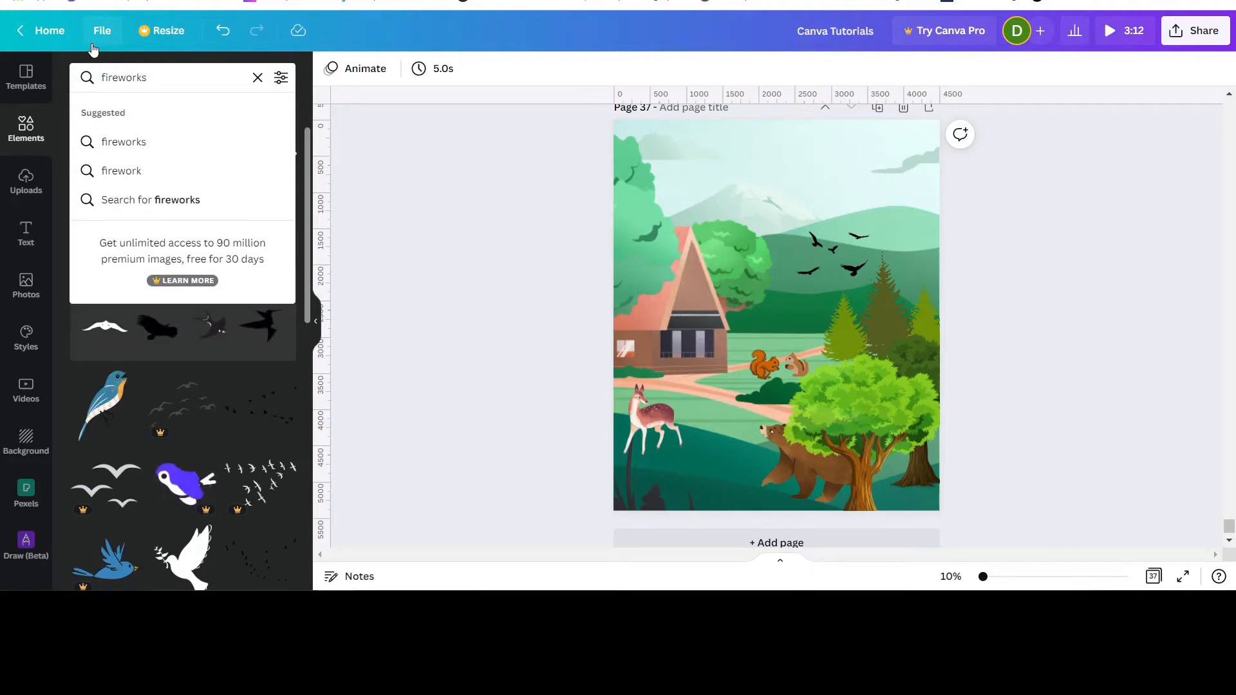
pyautogui.press('Return')
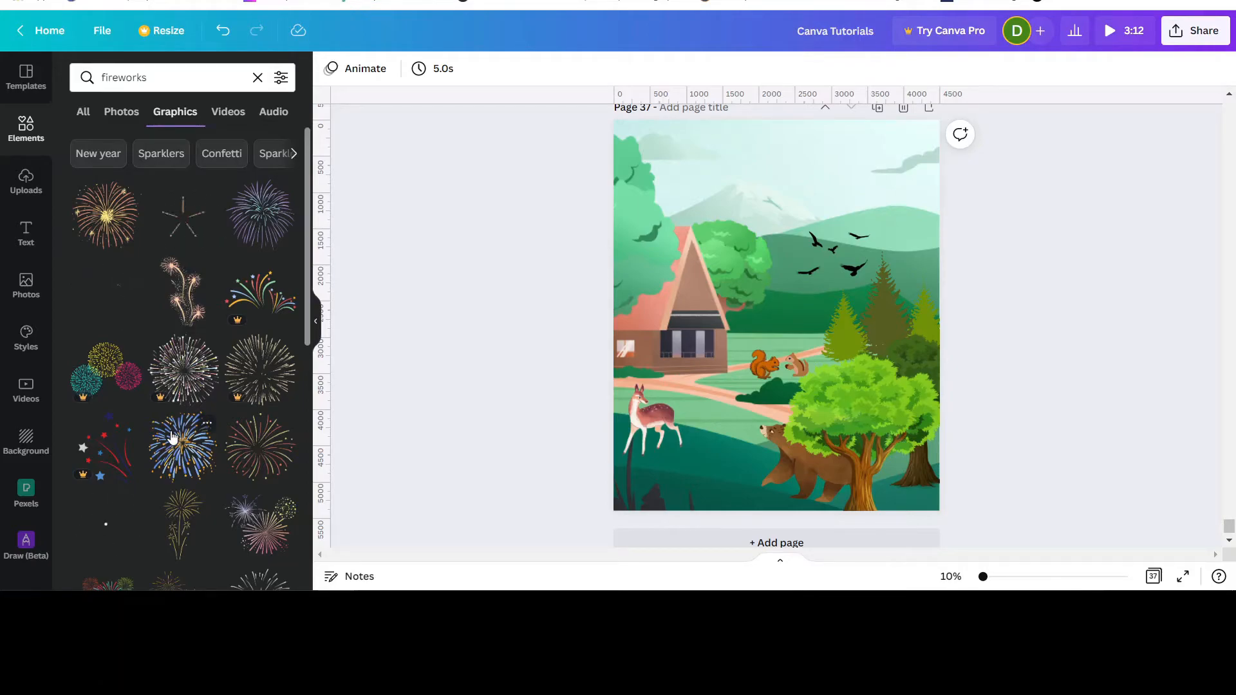
# - Try the pink multi-burst fireworks graphic scaled down in the scene, and delete it
pyautogui.click(261, 529)
pyautogui.moveTo(648, 421); pyautogui.dragTo(778, 317)
pyautogui.moveTo(861, 274); pyautogui.dragTo(785, 221)
pyautogui.press('Delete')
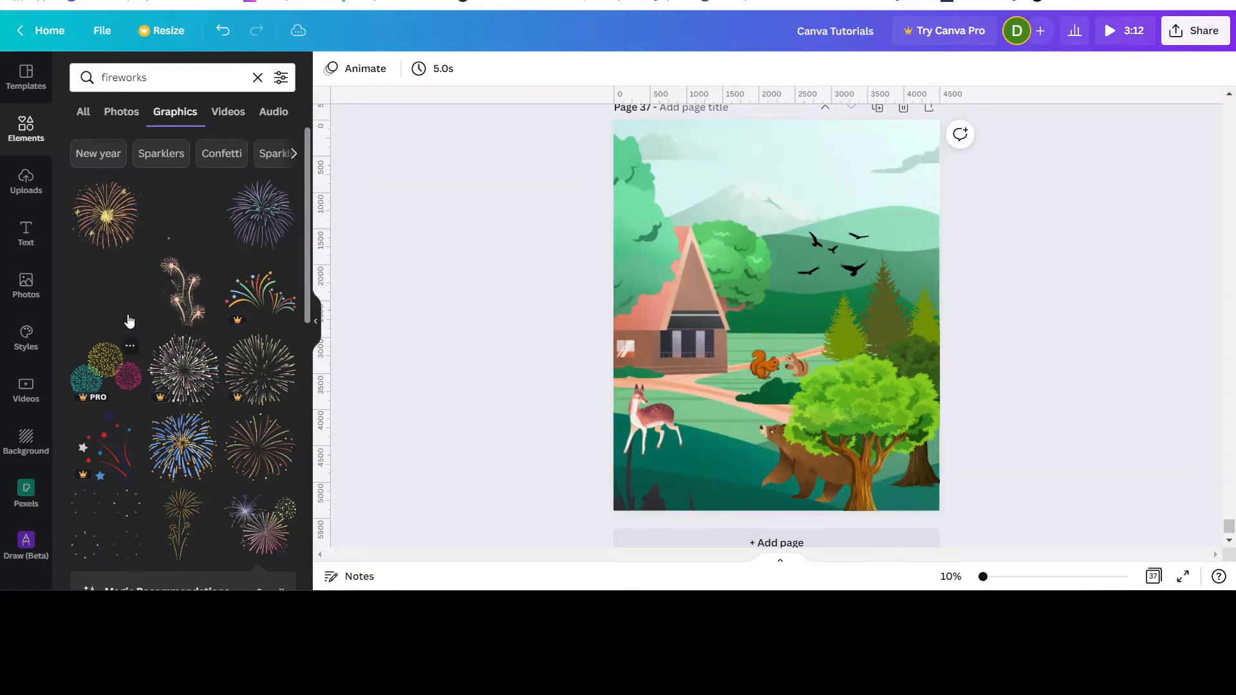
# - Add the single firework burst with the yellow center, scaled down, in the sky above the birds
pyautogui.click(108, 228)
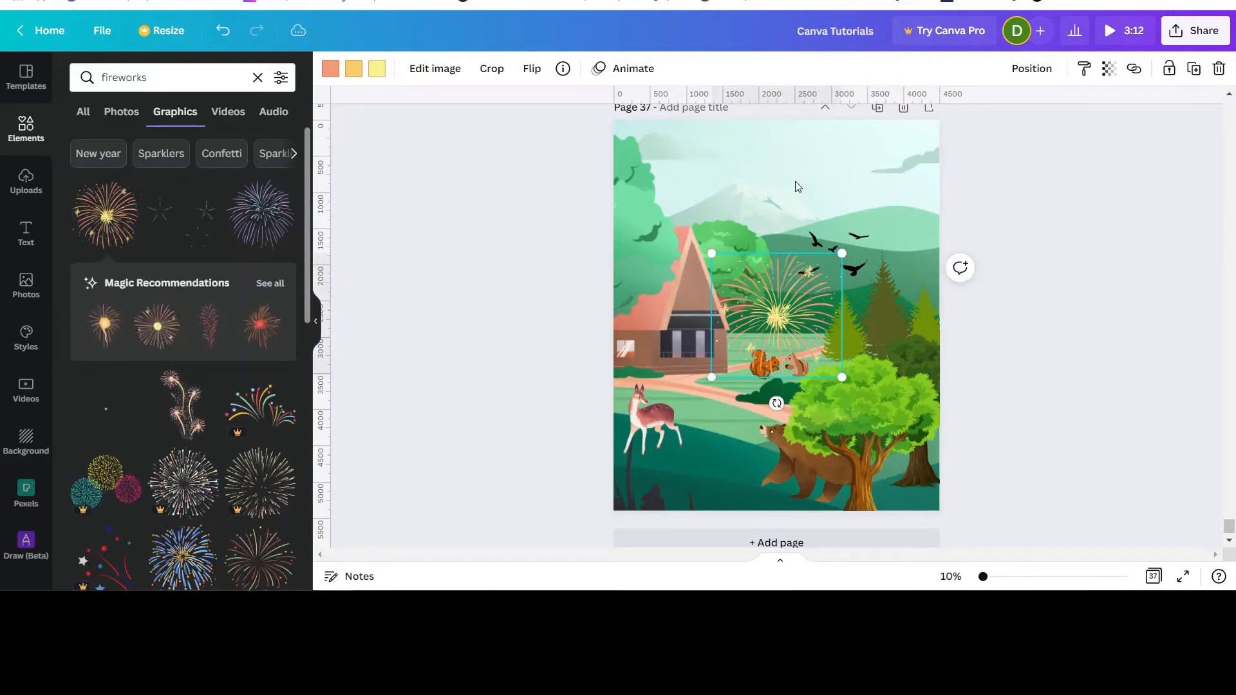
pyautogui.moveTo(737, 375); pyautogui.dragTo(804, 187)
pyautogui.moveTo(871, 162); pyautogui.dragTo(888, 184)
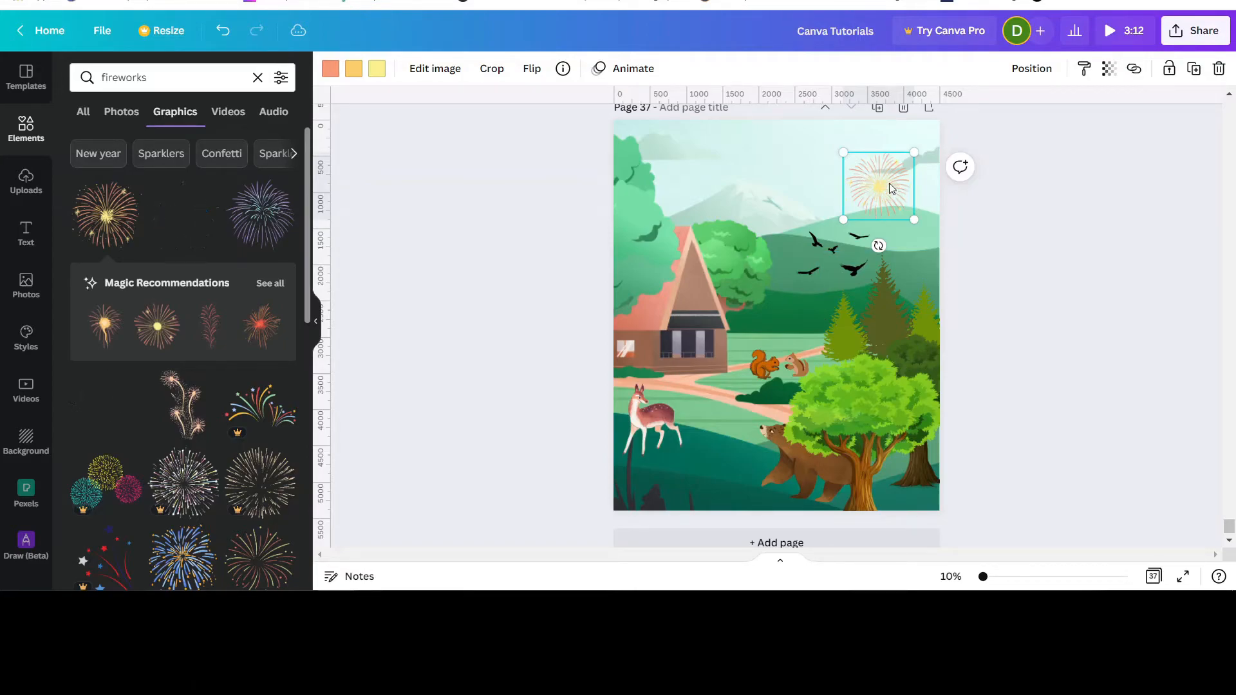
# - Recolor the firework, setting its first color to red, its second to salmon and its third to light orange
pyautogui.click(329, 69)
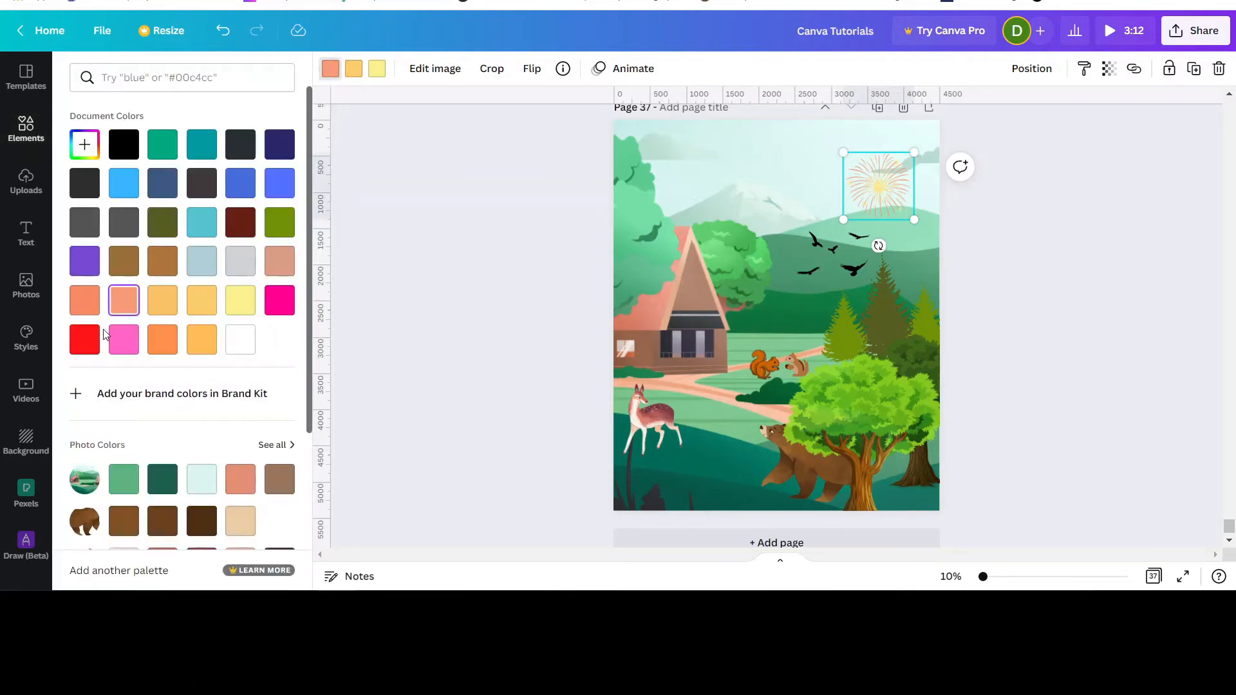
pyautogui.click(83, 343)
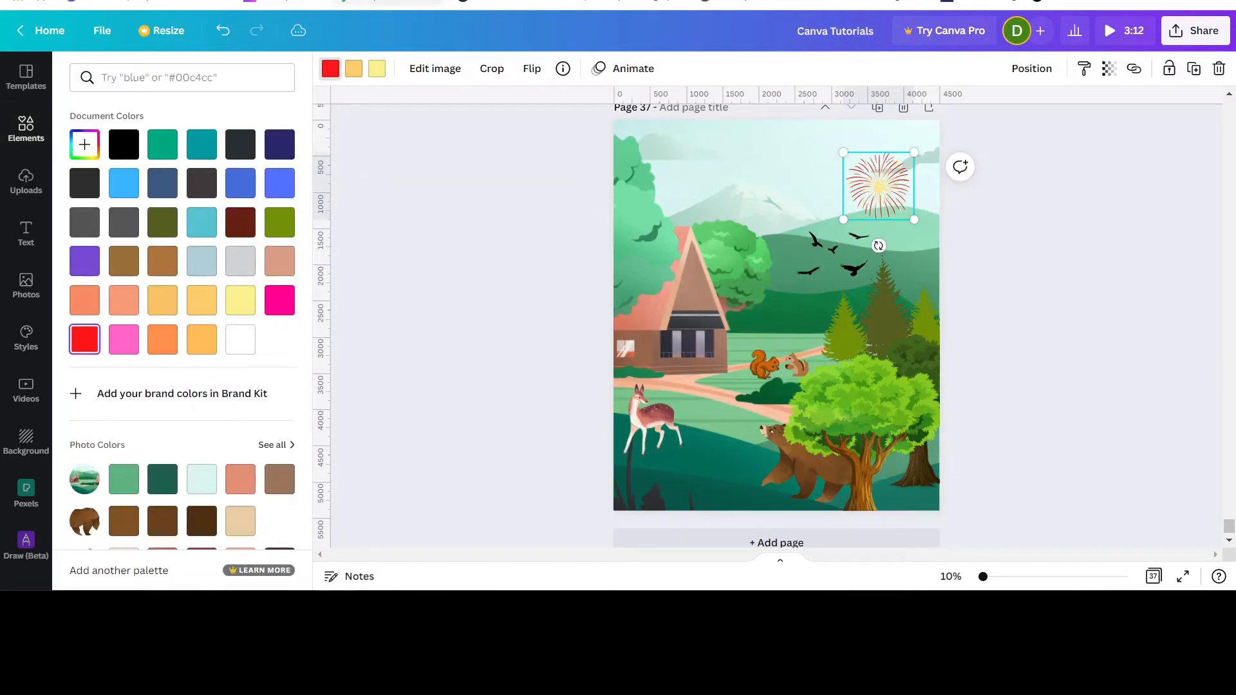
pyautogui.click(352, 73)
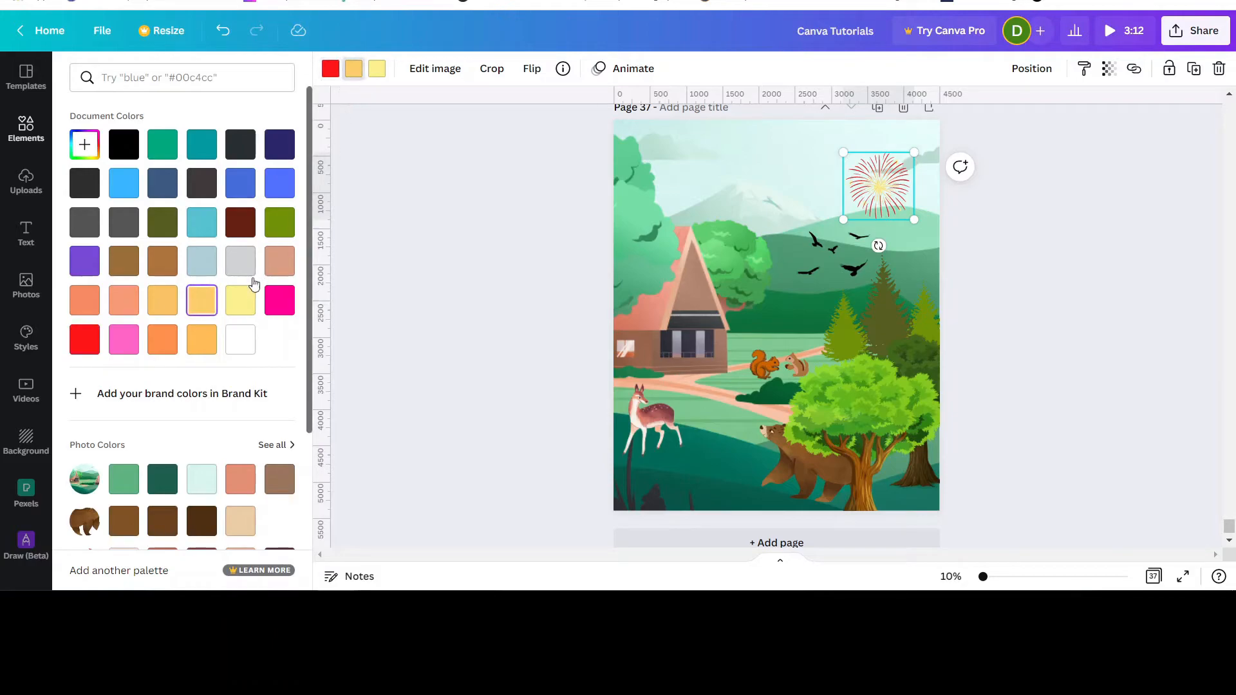
pyautogui.click(279, 305)
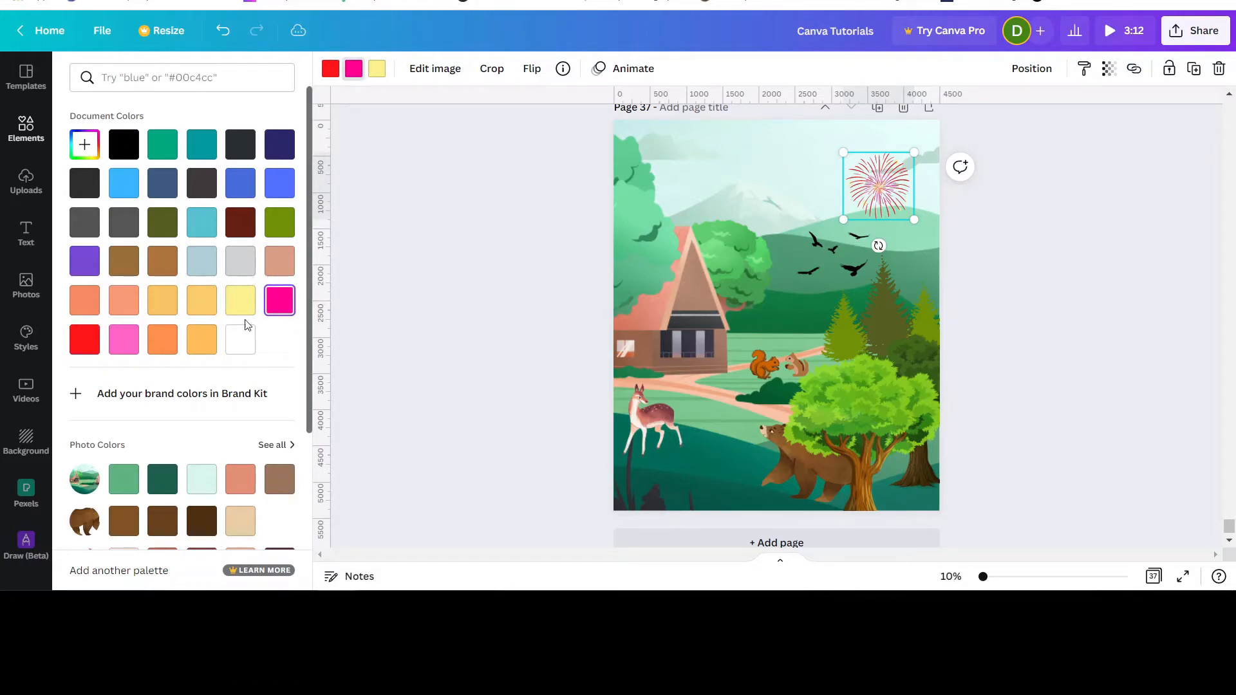
pyautogui.click(121, 302)
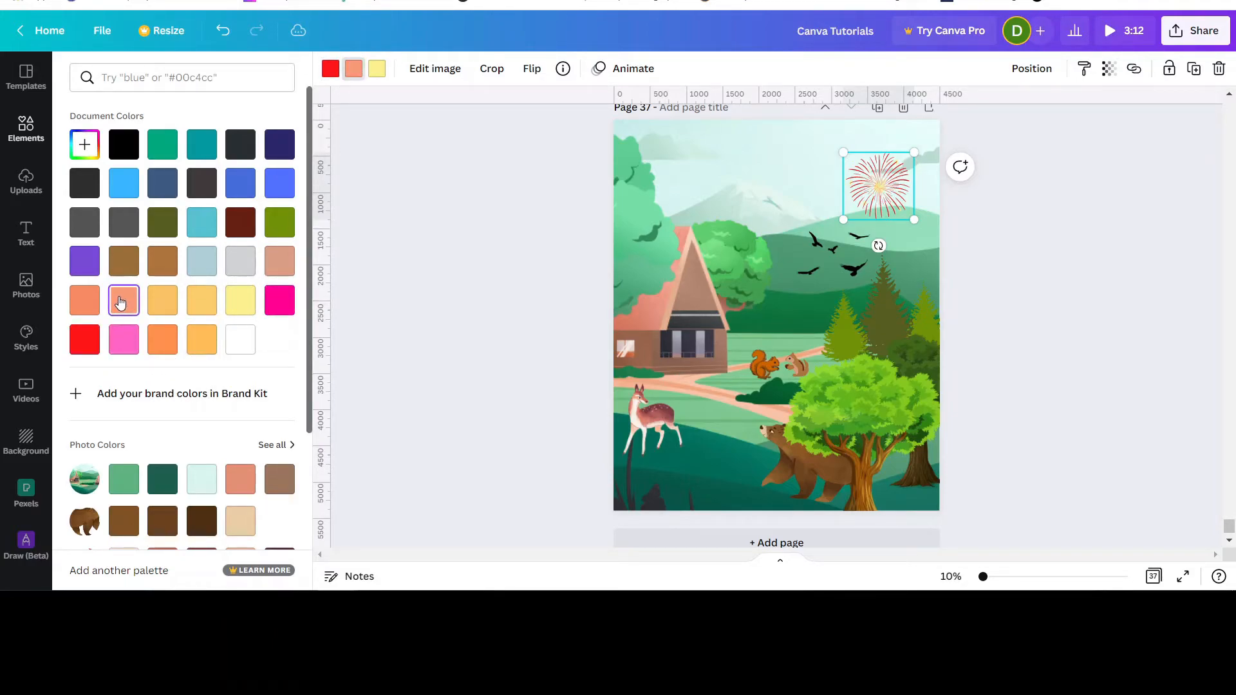
pyautogui.click(377, 72)
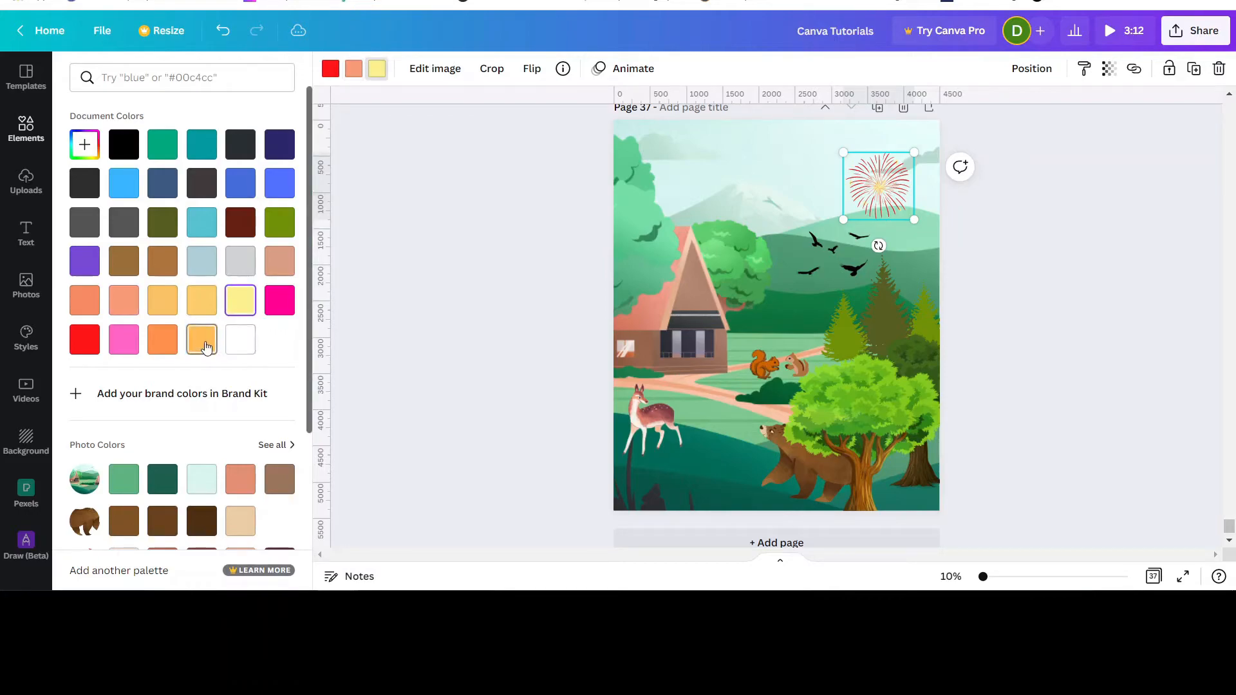
pyautogui.click(202, 341)
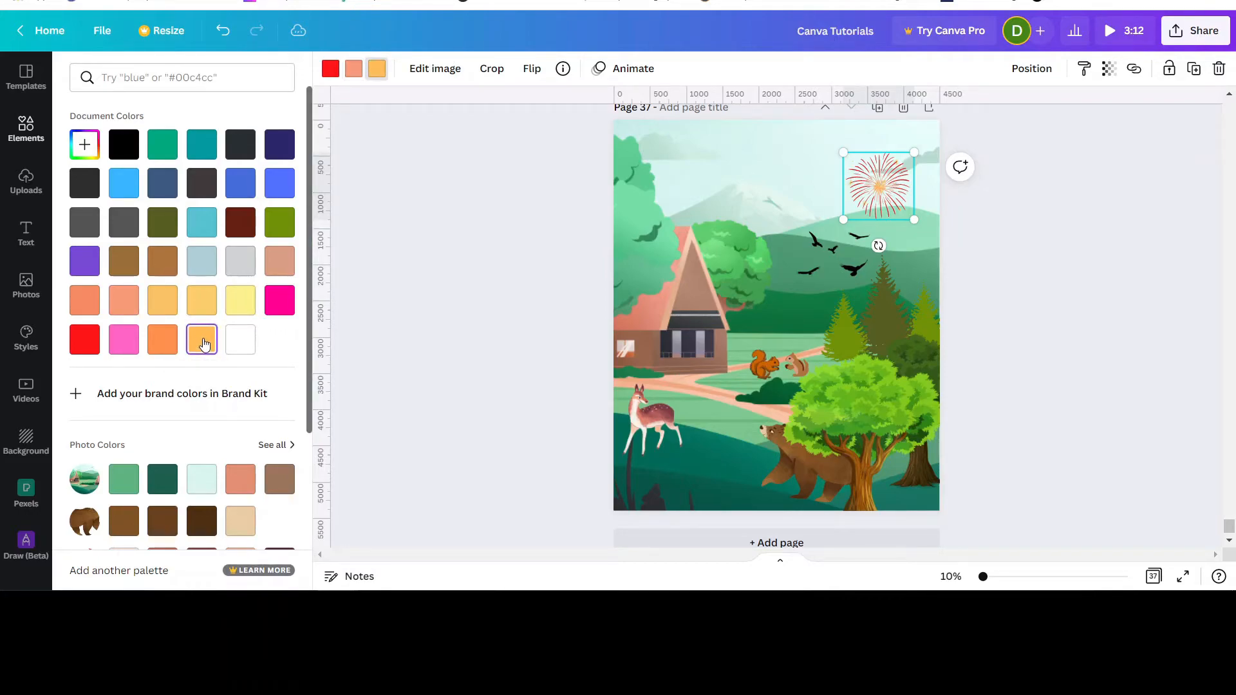
pyautogui.click(122, 184)
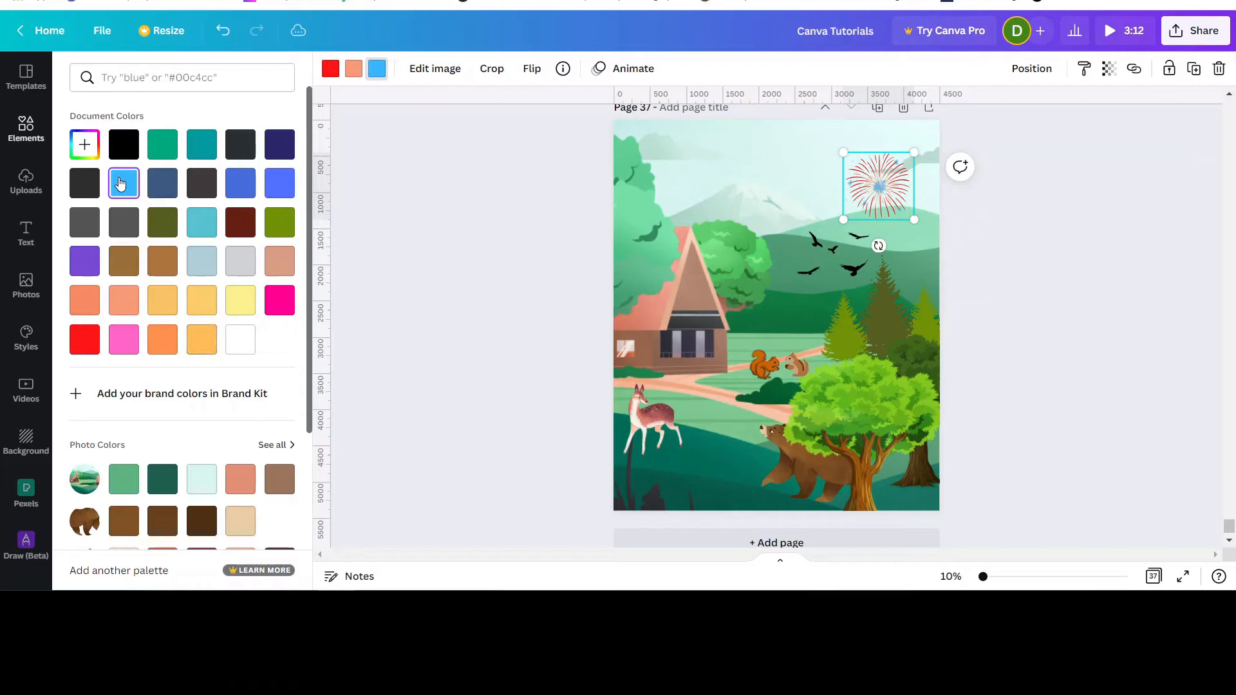
pyautogui.click(197, 143)
pyautogui.click(199, 308)
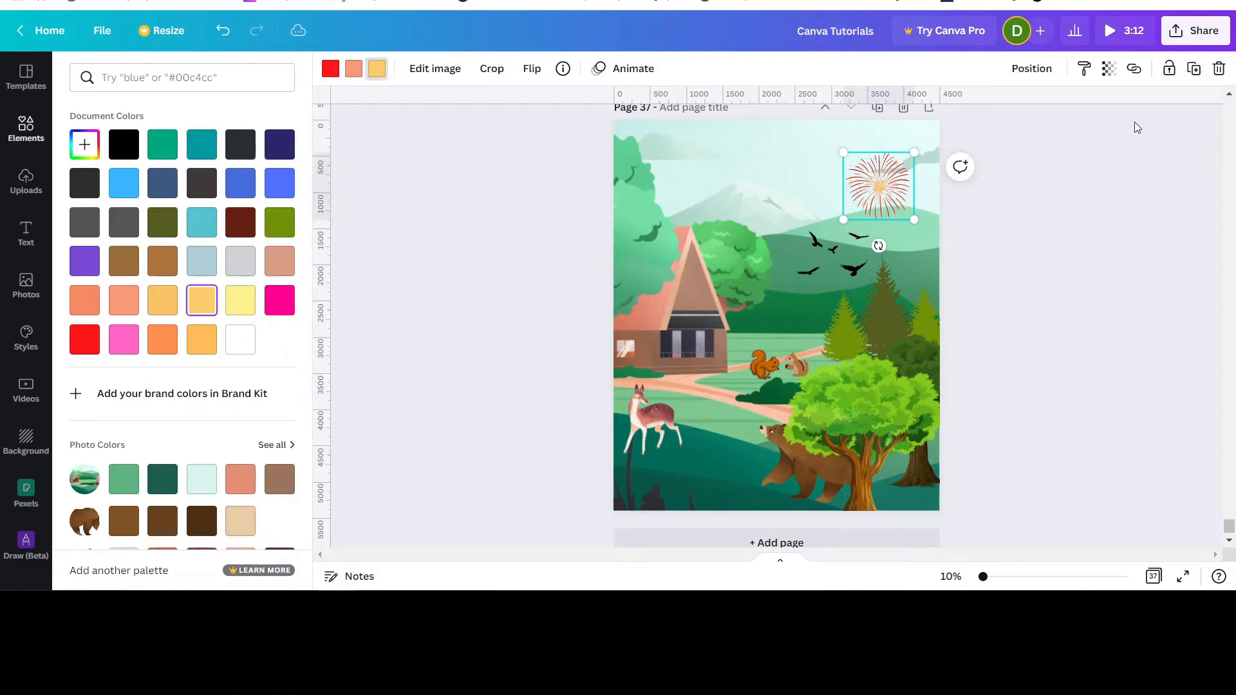
# - Add a smaller duplicate of the firework beside the original and change its red to magenta and its salmon to dark gray
pyautogui.click(1196, 73)
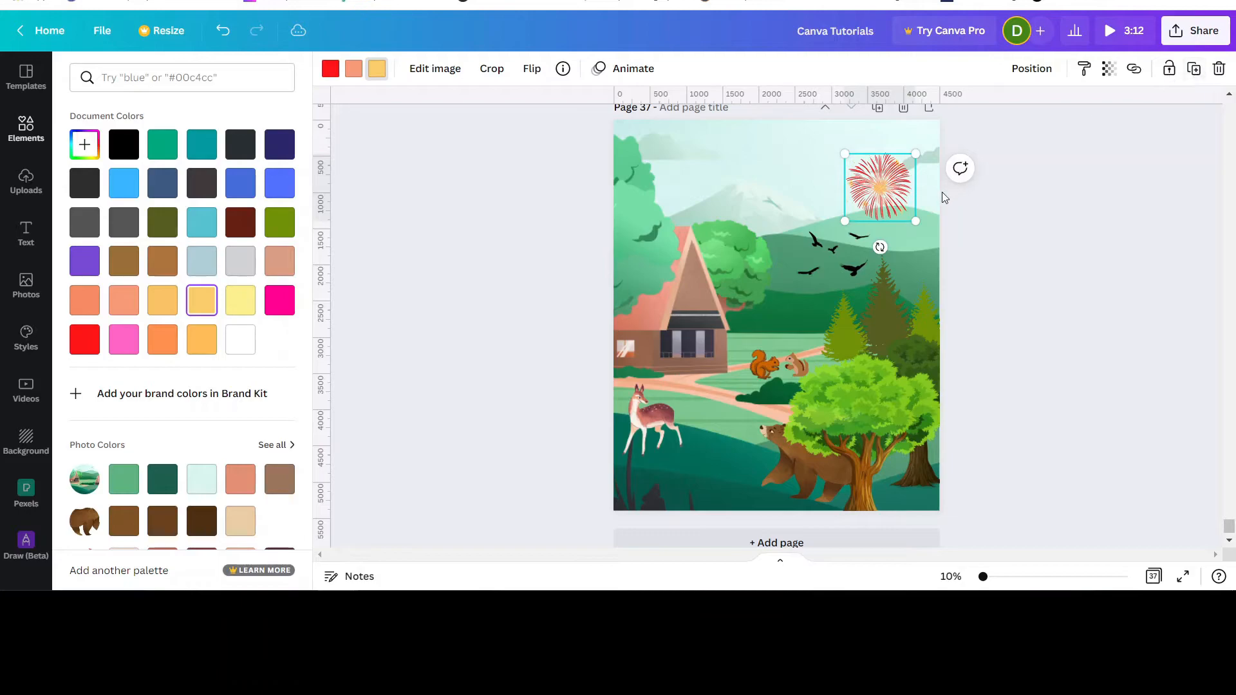
pyautogui.moveTo(881, 185); pyautogui.dragTo(797, 183)
pyautogui.click(331, 68)
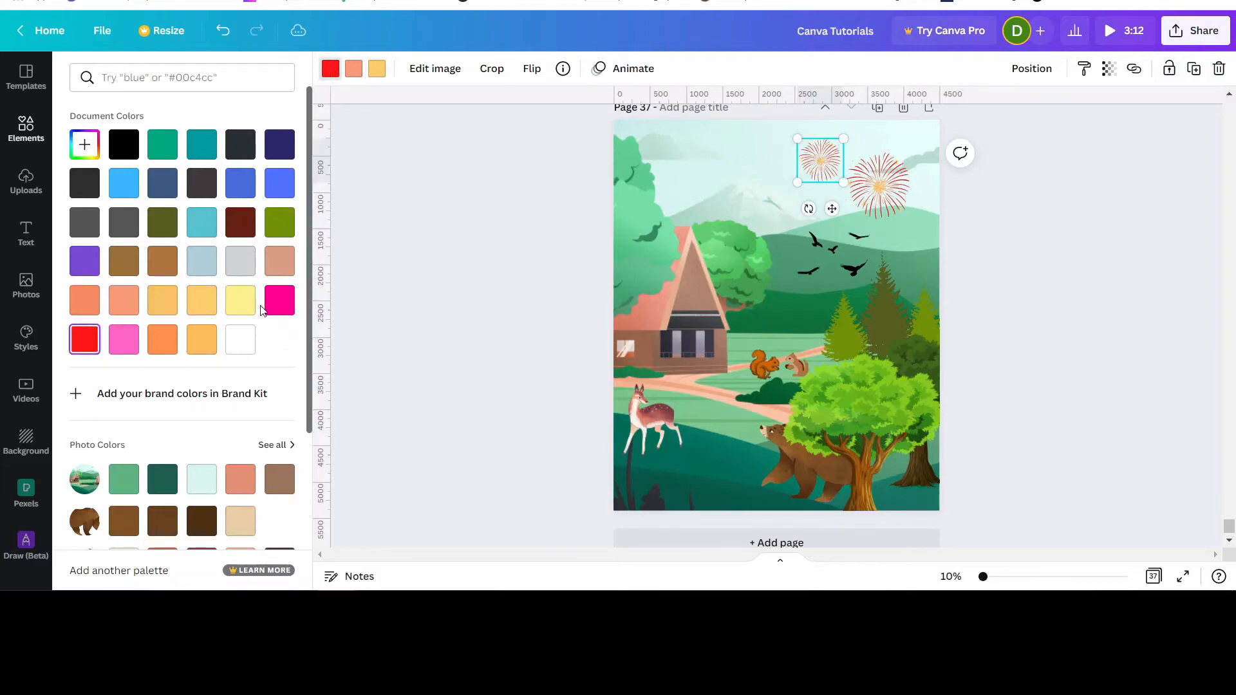
pyautogui.click(279, 227)
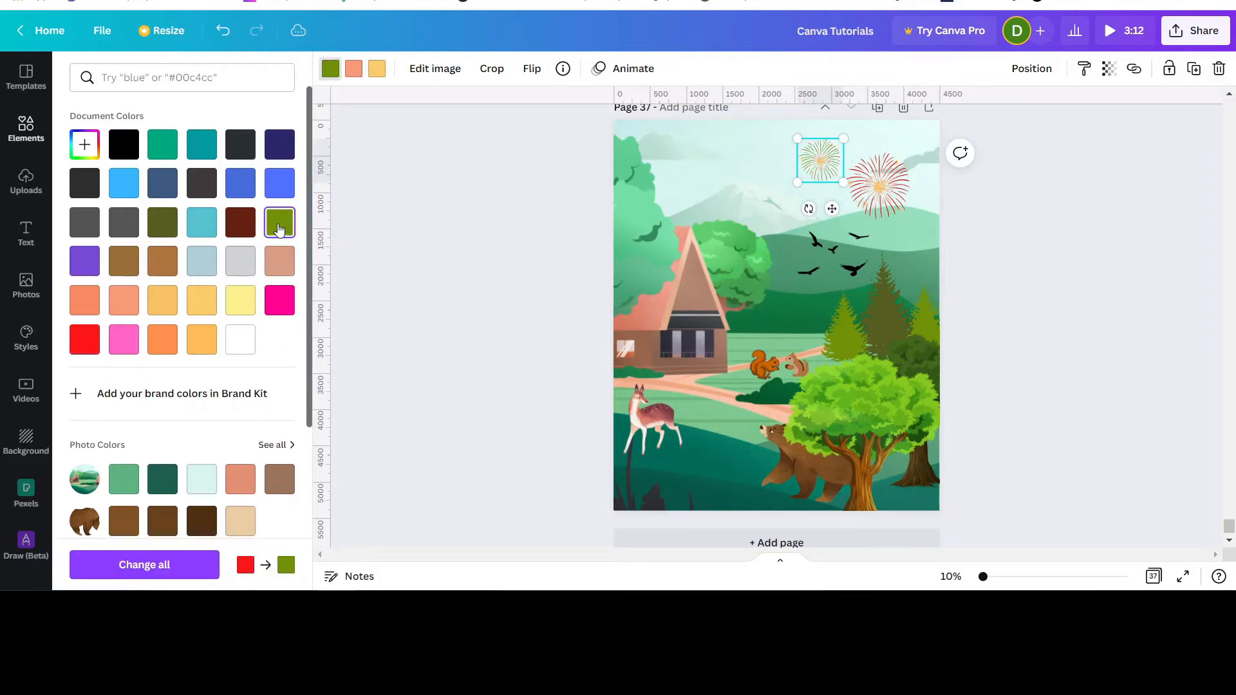
pyautogui.click(280, 295)
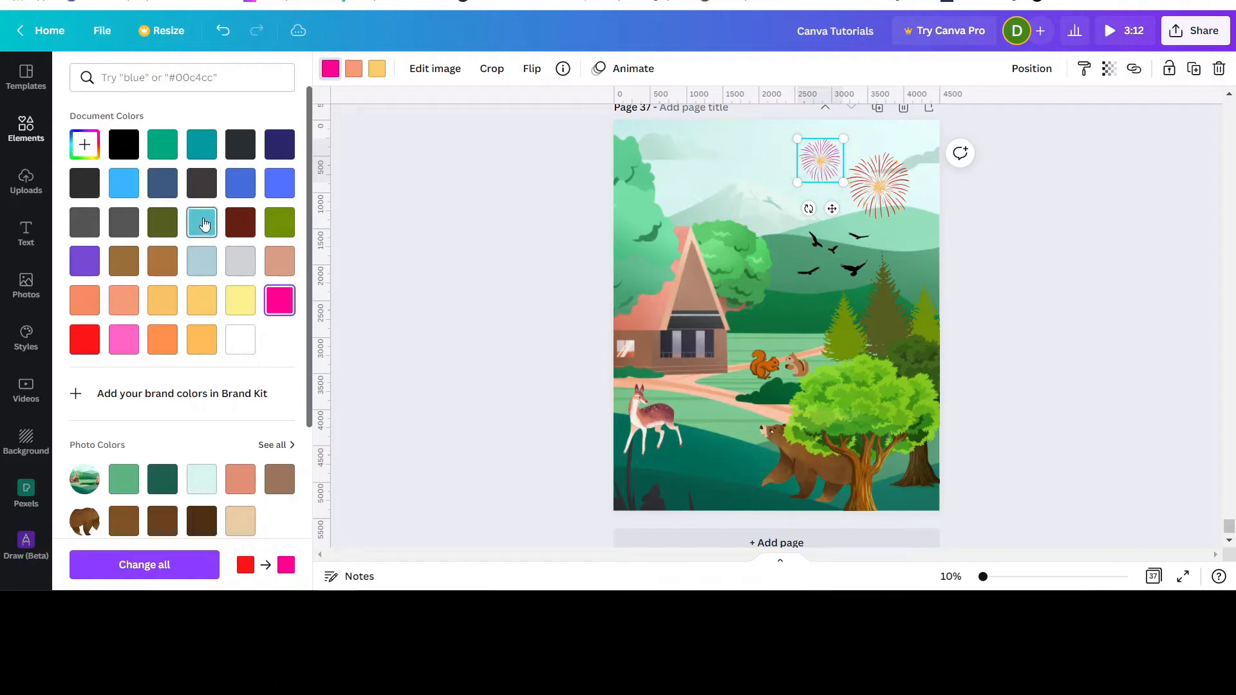
pyautogui.click(353, 68)
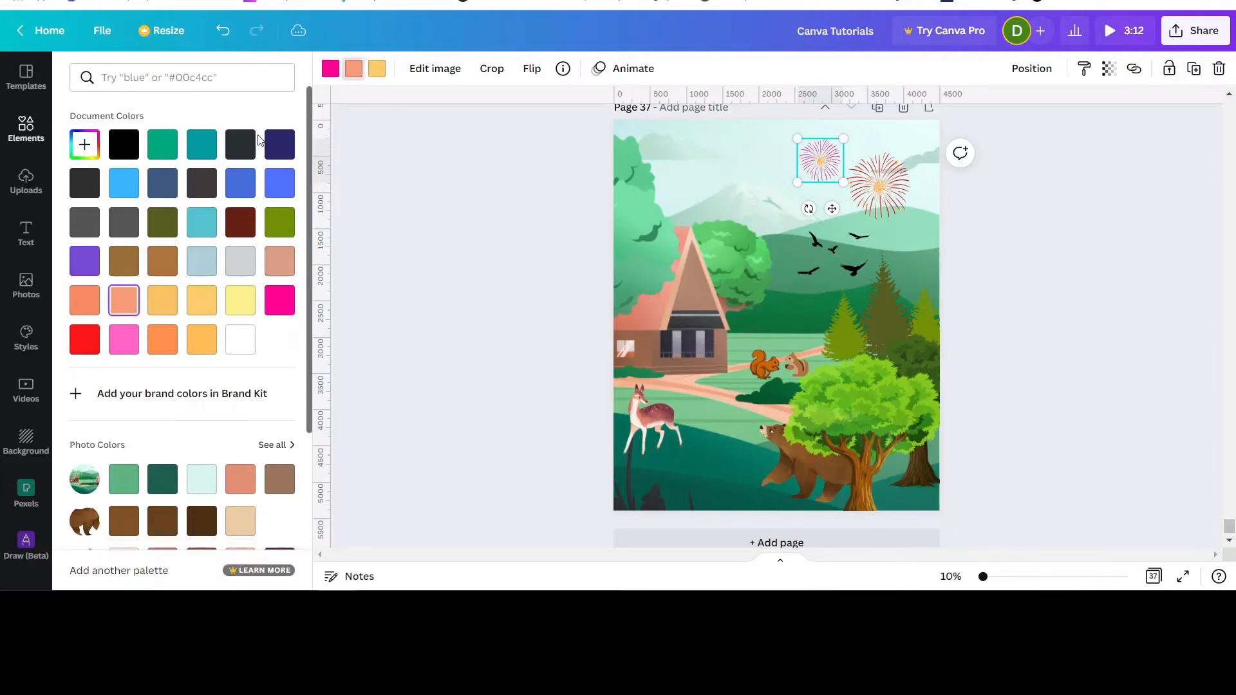
pyautogui.click(238, 142)
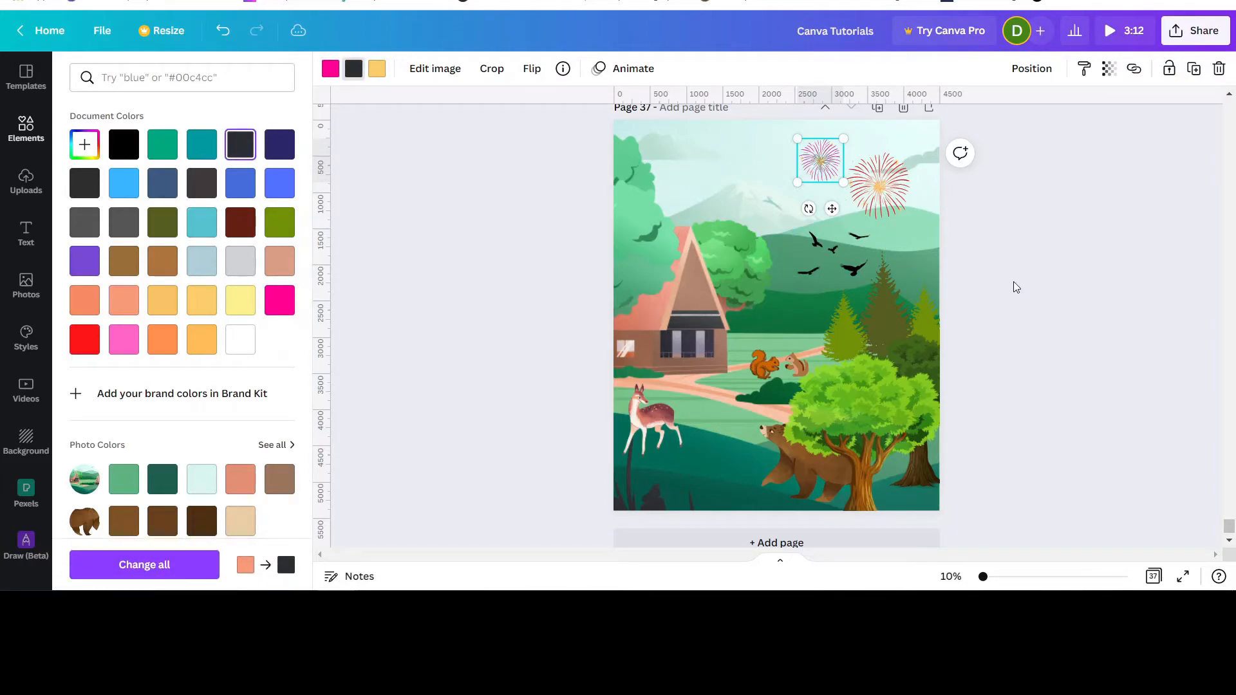
pyautogui.click(1024, 283)
pyautogui.click(1088, 290)
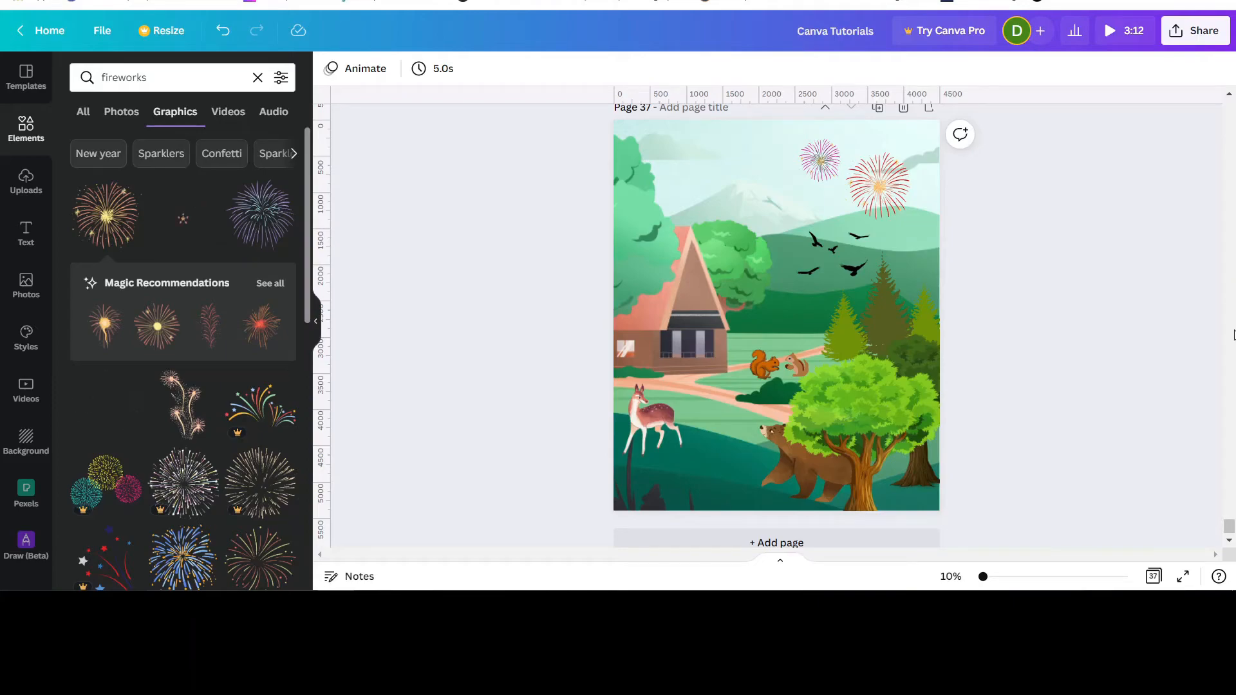
pyautogui.click(647, 416)
pyautogui.moveTo(683, 385)
pyautogui.mouseDown()
pyautogui.moveTo(663, 400)
pyautogui.moveTo(682, 384)
pyautogui.mouseUp()
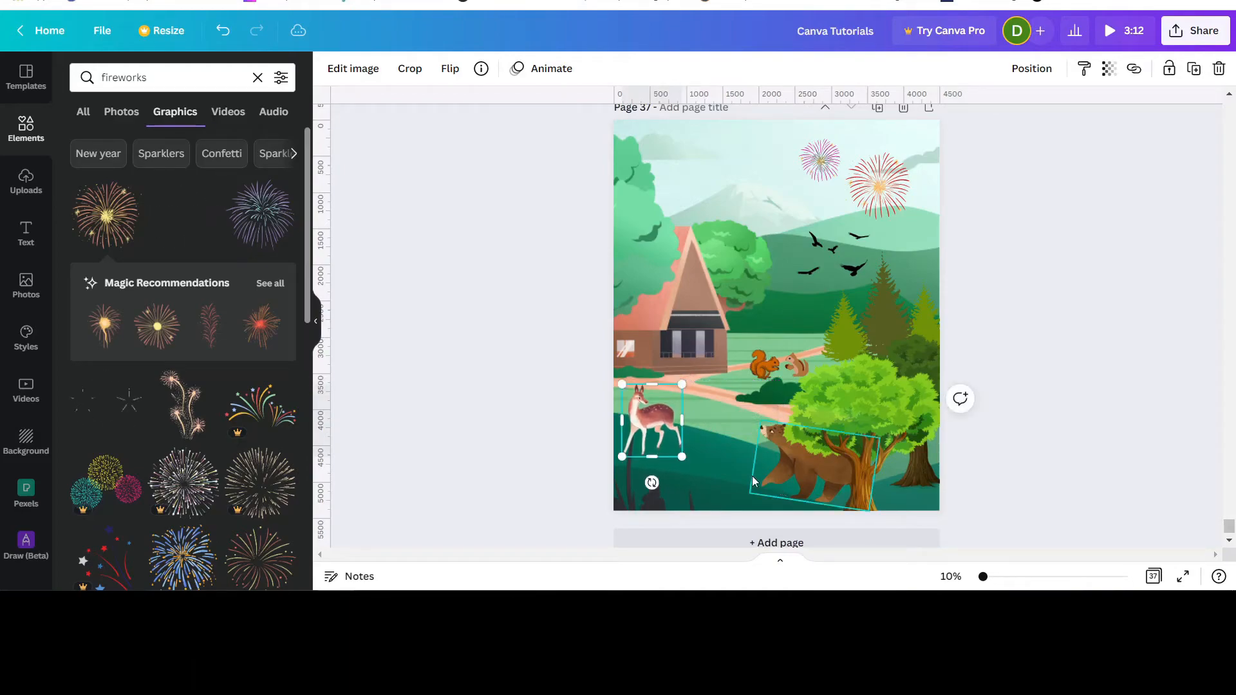
pyautogui.click(1087, 425)
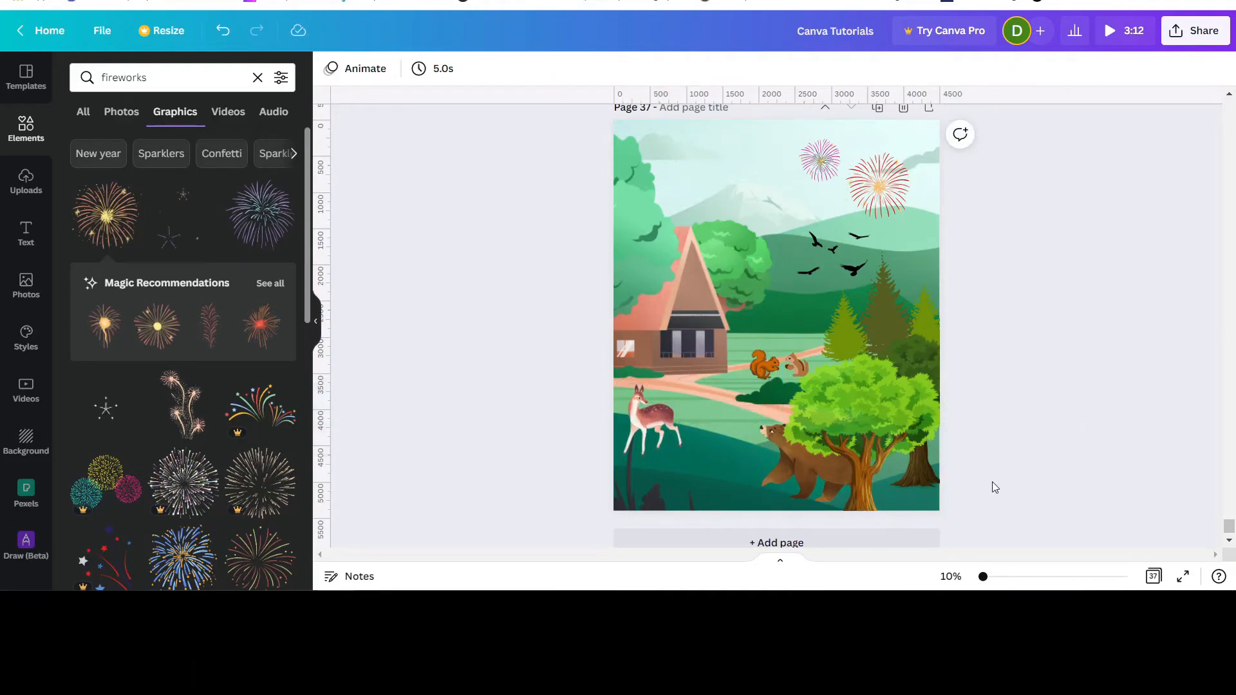
# - Try the Photogenic filters Belvedere and Latte on the bear, and undo them
pyautogui.click(811, 485)
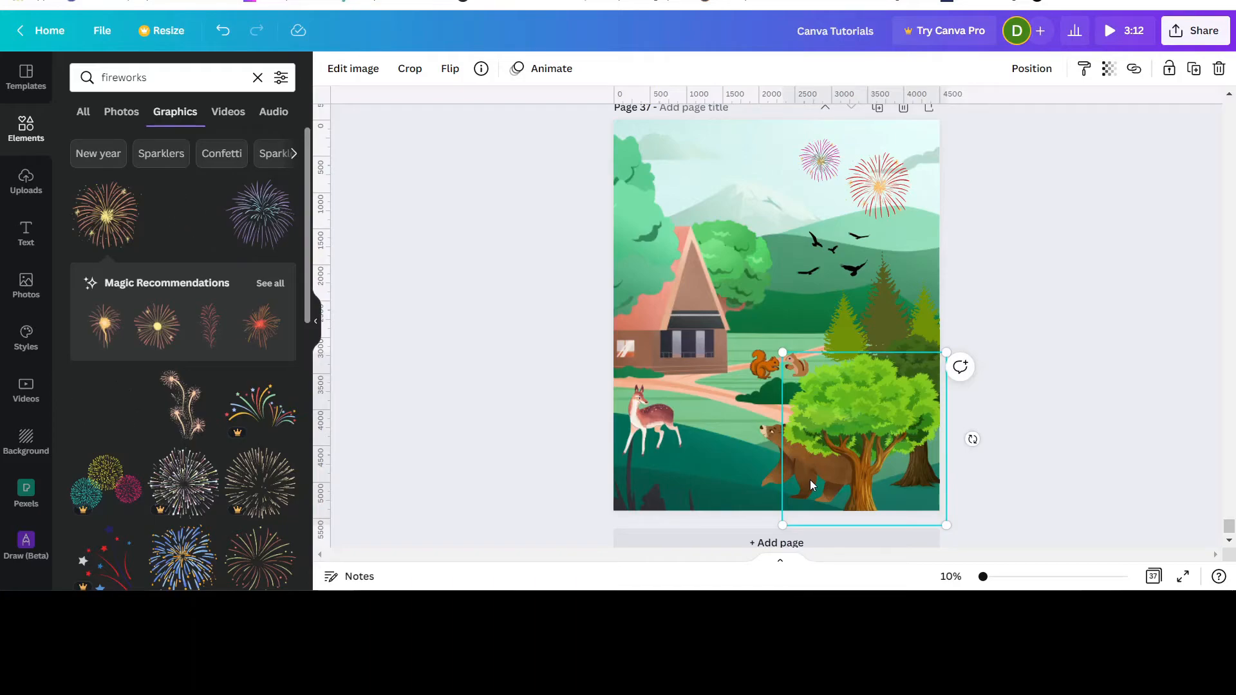
pyautogui.click(773, 475)
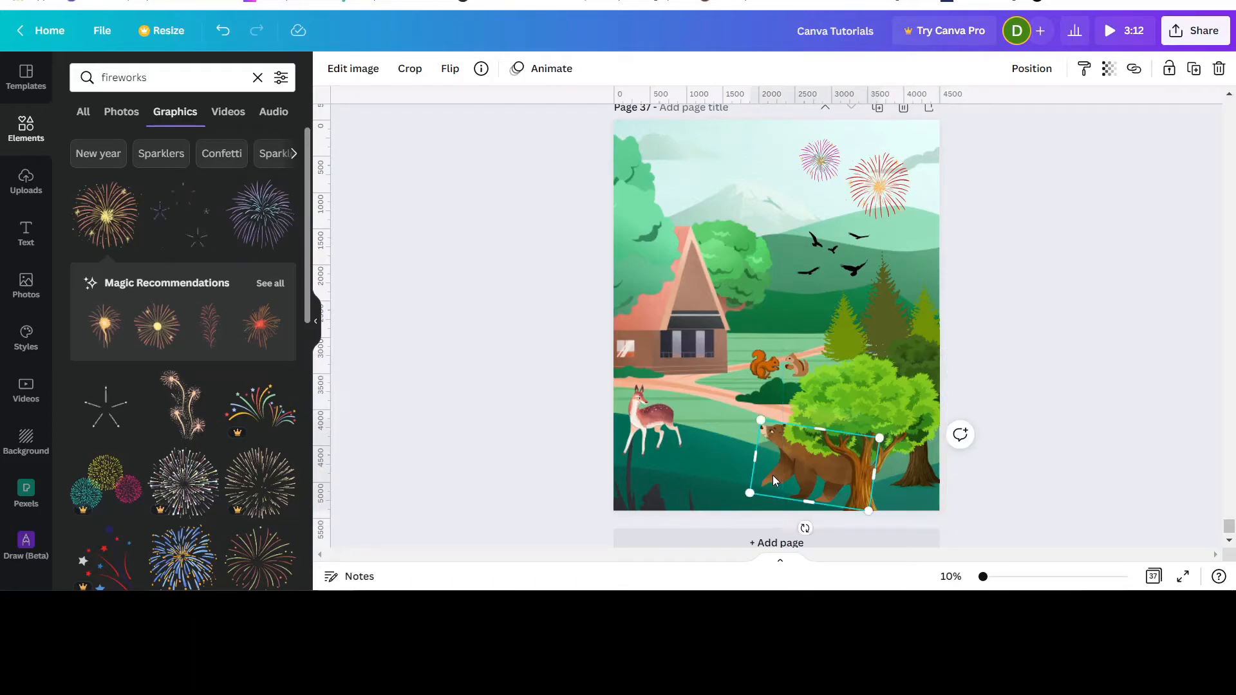
pyautogui.click(352, 69)
pyautogui.scroll(-10, 248, 453)
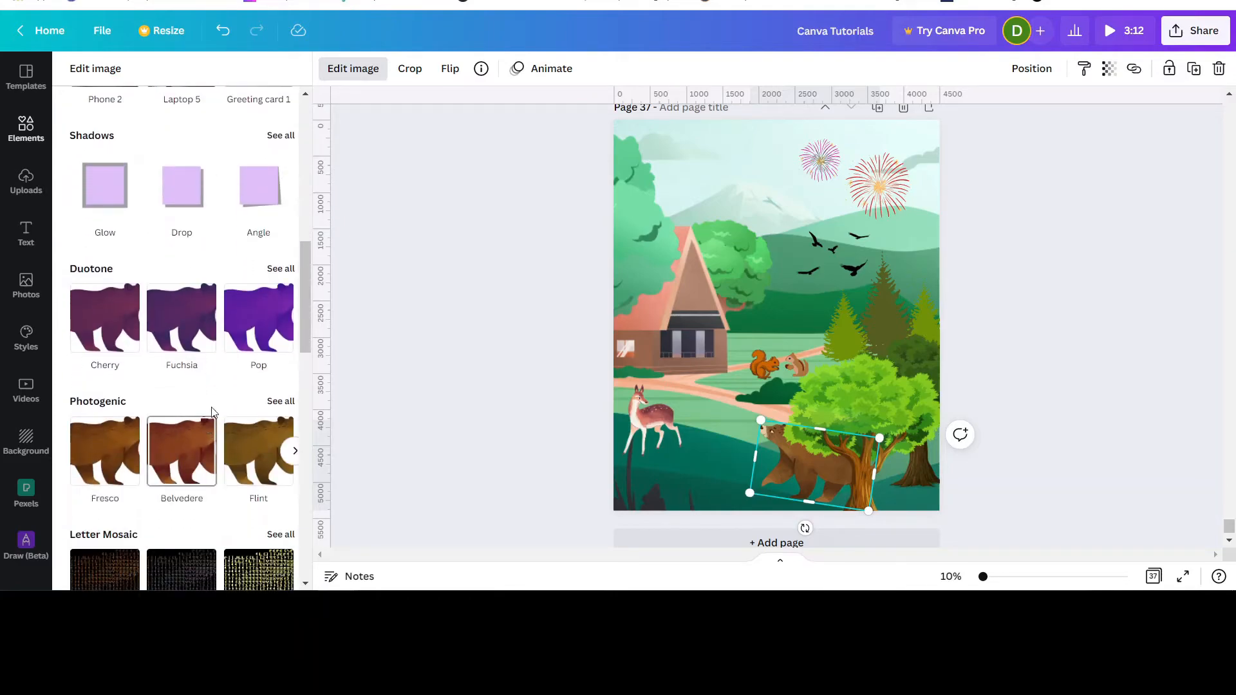
pyautogui.click(279, 402)
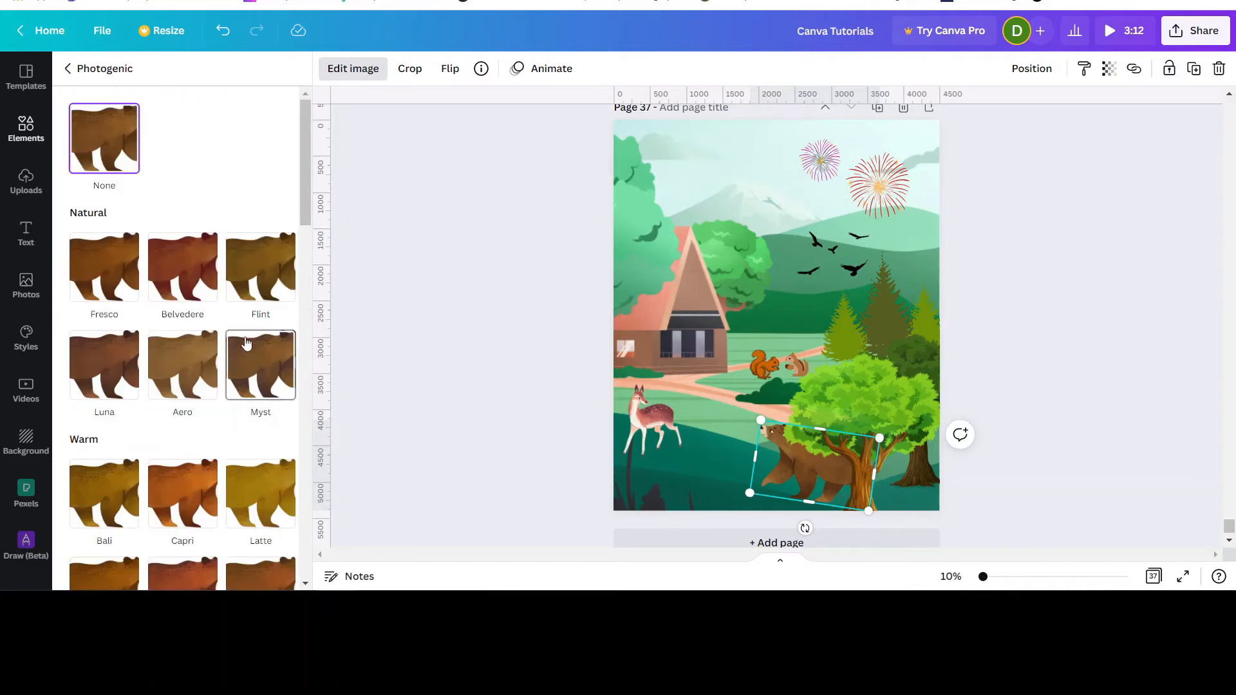
pyautogui.click(174, 267)
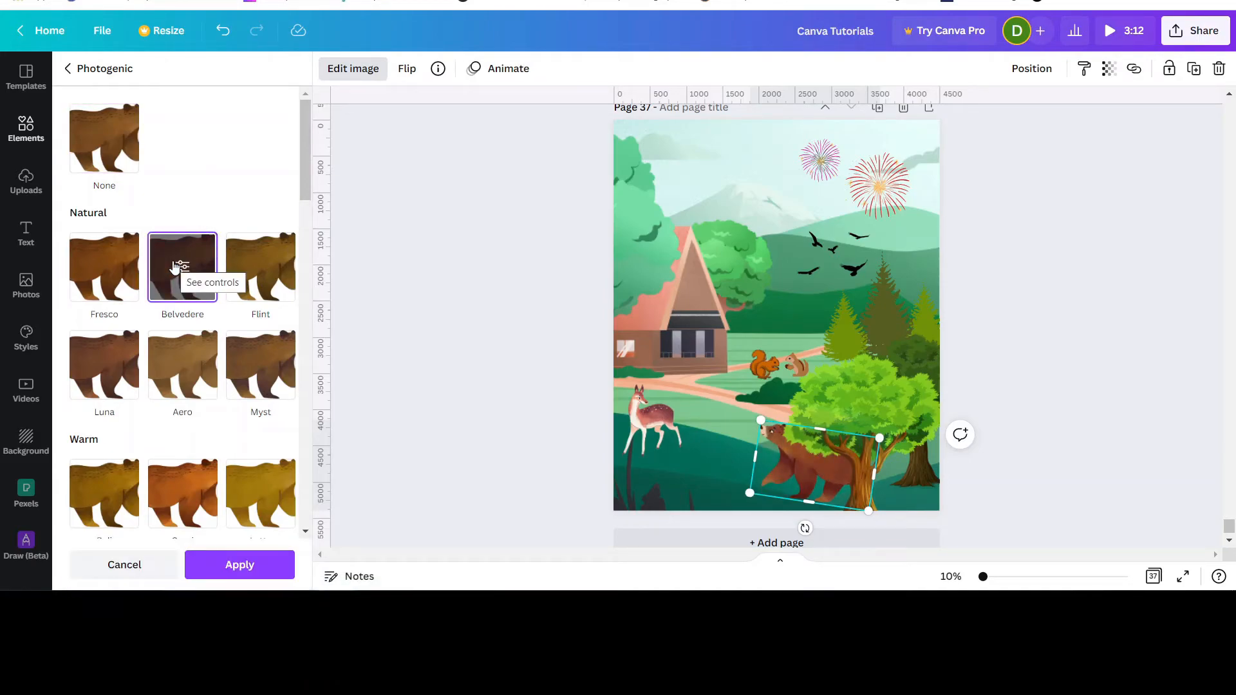
pyautogui.click(257, 495)
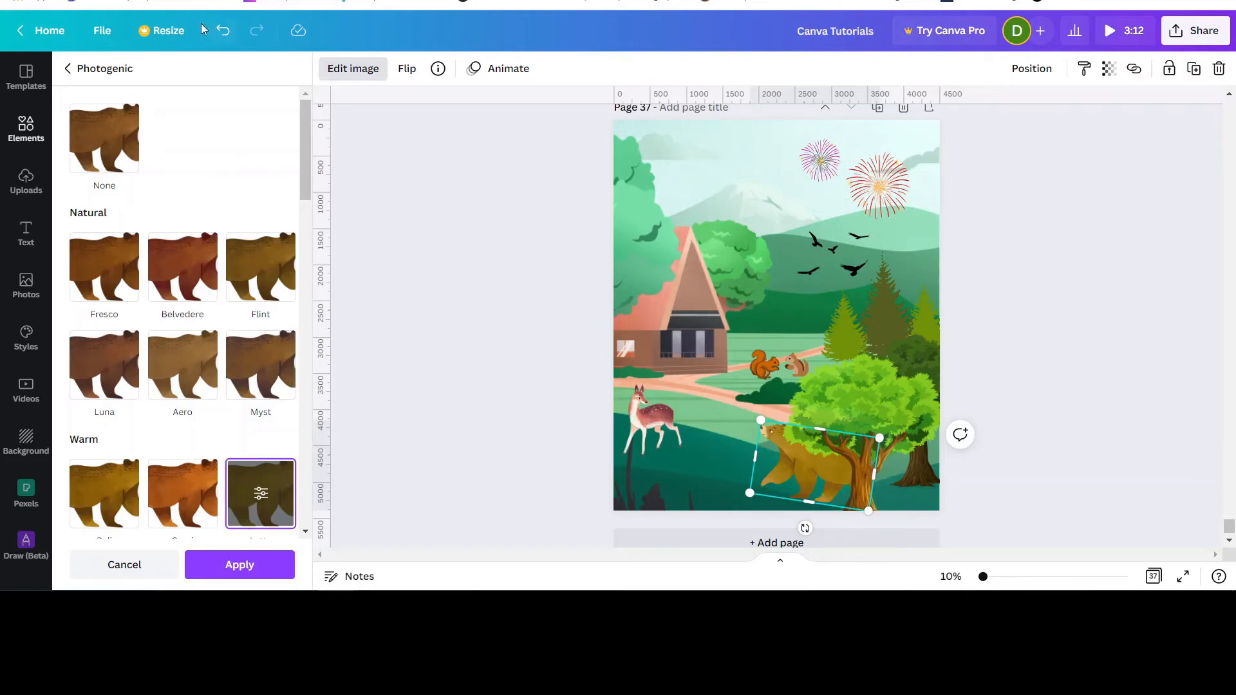
pyautogui.click(222, 36)
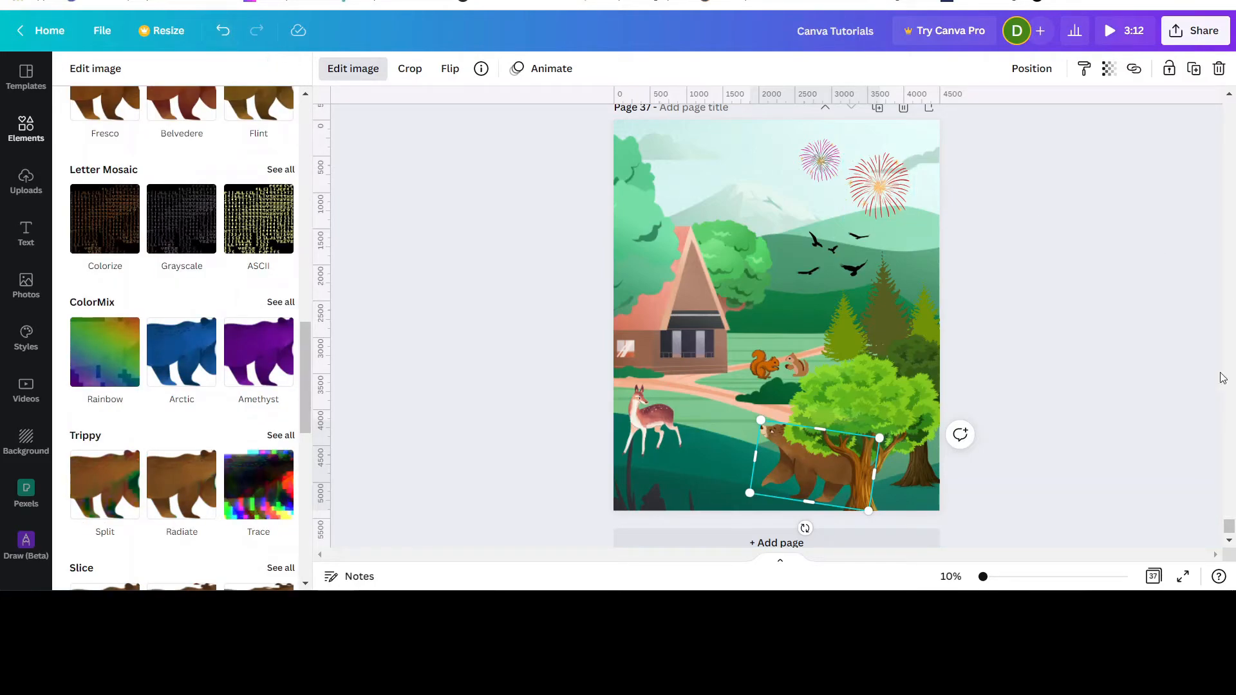
pyautogui.click(1145, 395)
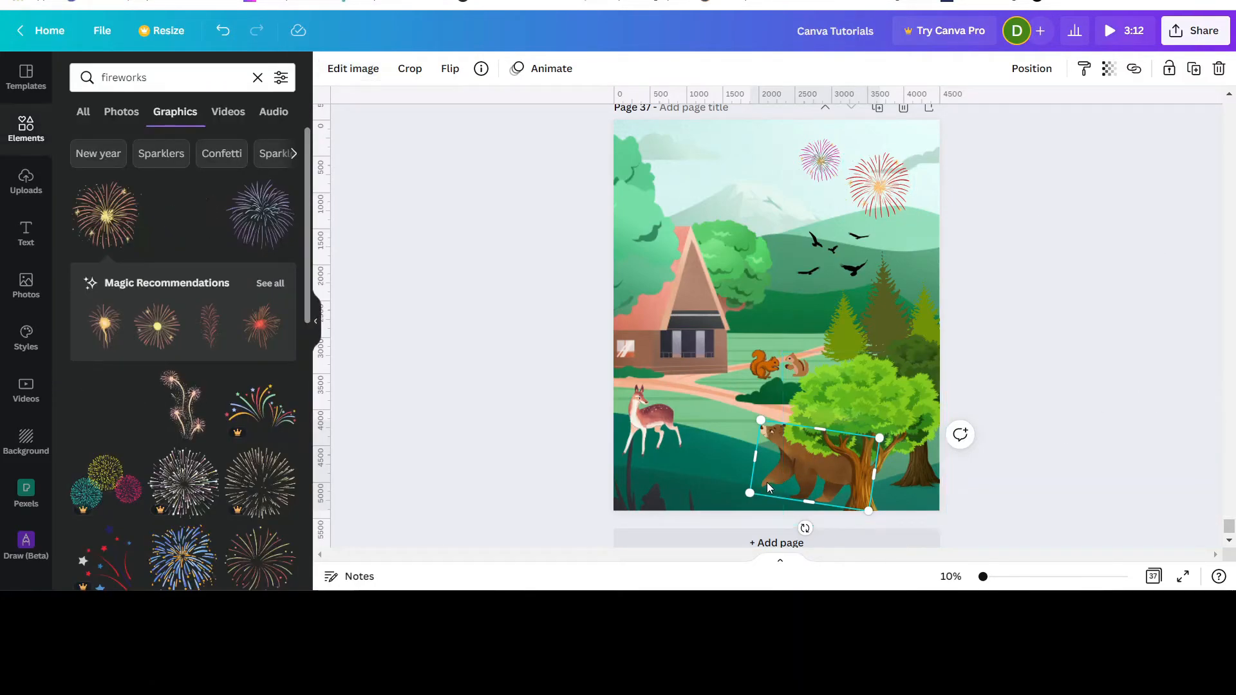
# - Enlarge the bright green foreground tree slightly and shift it up beside the bear
pyautogui.click(894, 392)
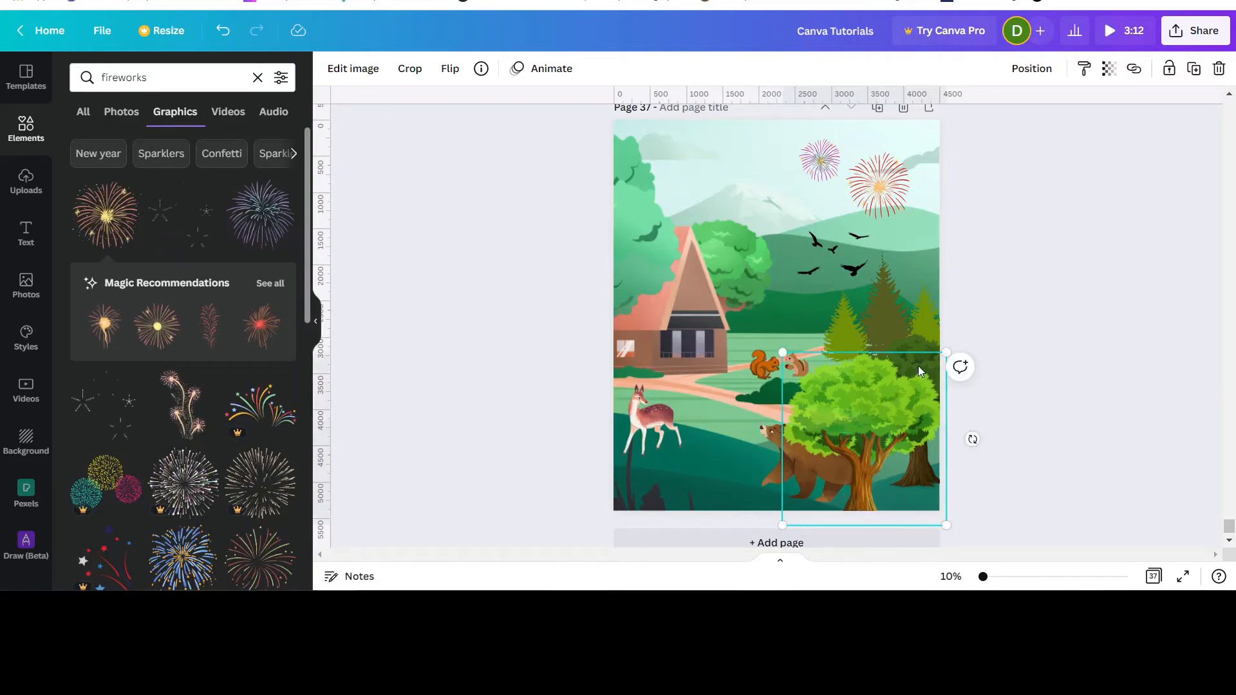
pyautogui.moveTo(781, 346); pyautogui.dragTo(776, 347)
pyautogui.moveTo(922, 424); pyautogui.dragTo(931, 416)
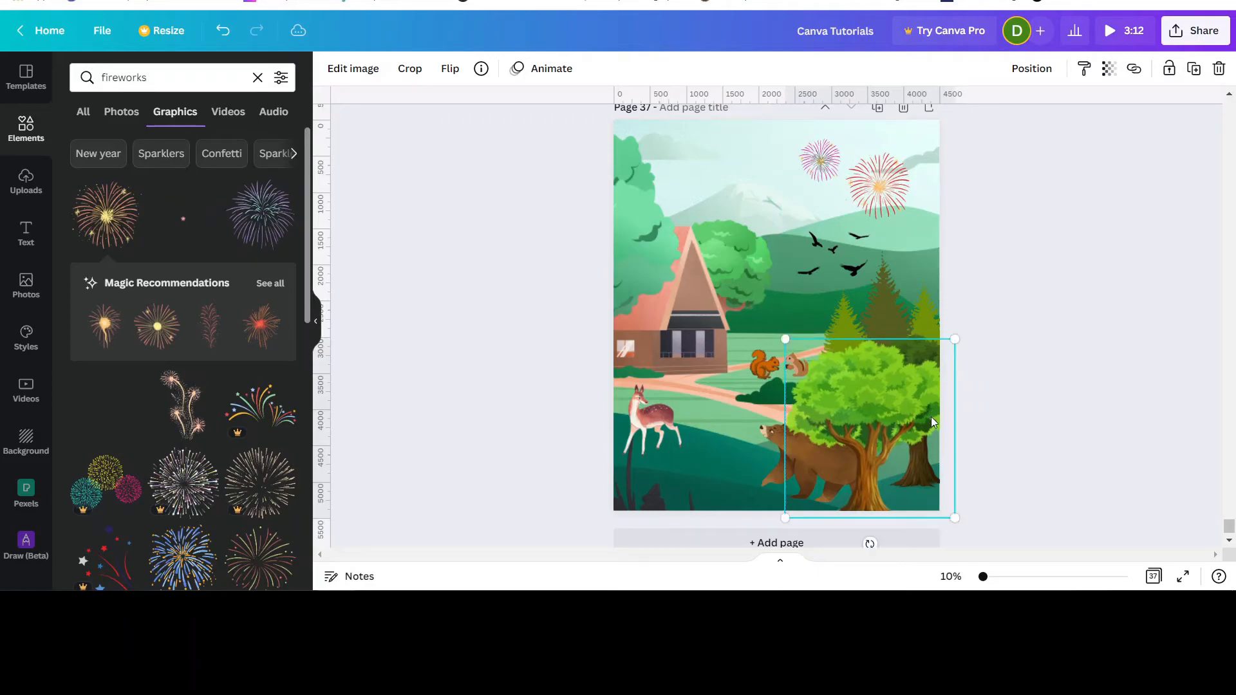
pyautogui.click(795, 359)
pyautogui.click(1055, 430)
pyautogui.click(835, 385)
pyautogui.click(797, 366)
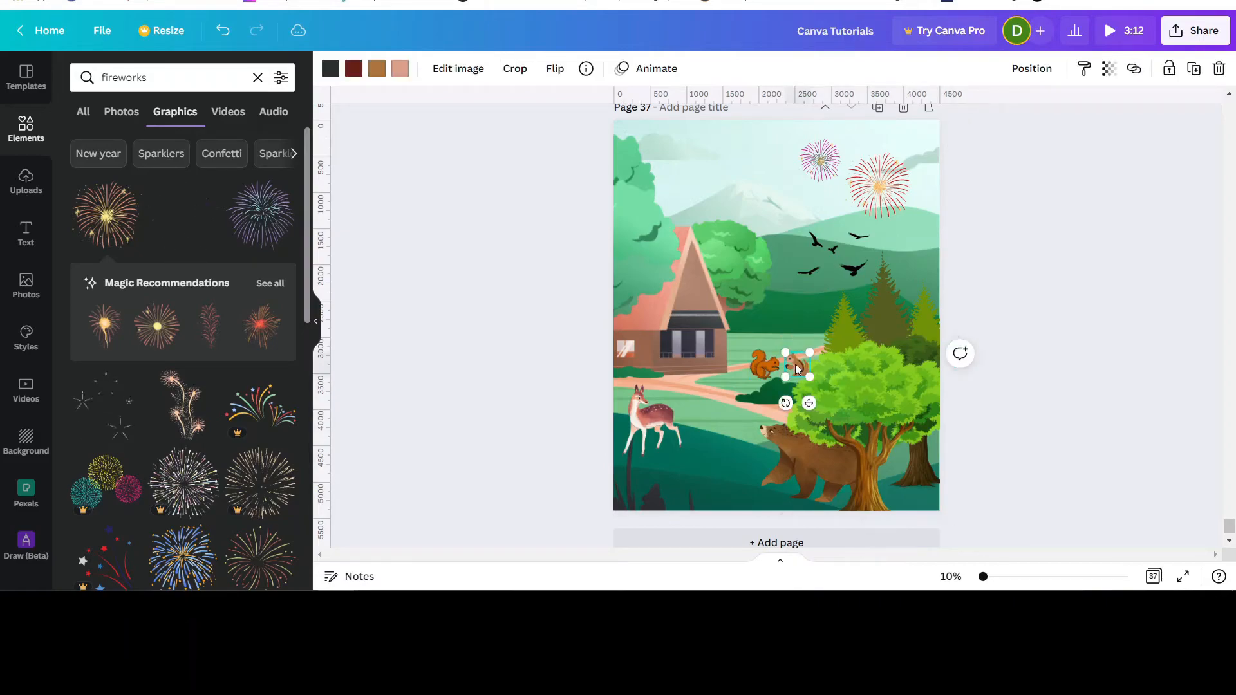
pyautogui.click(1099, 404)
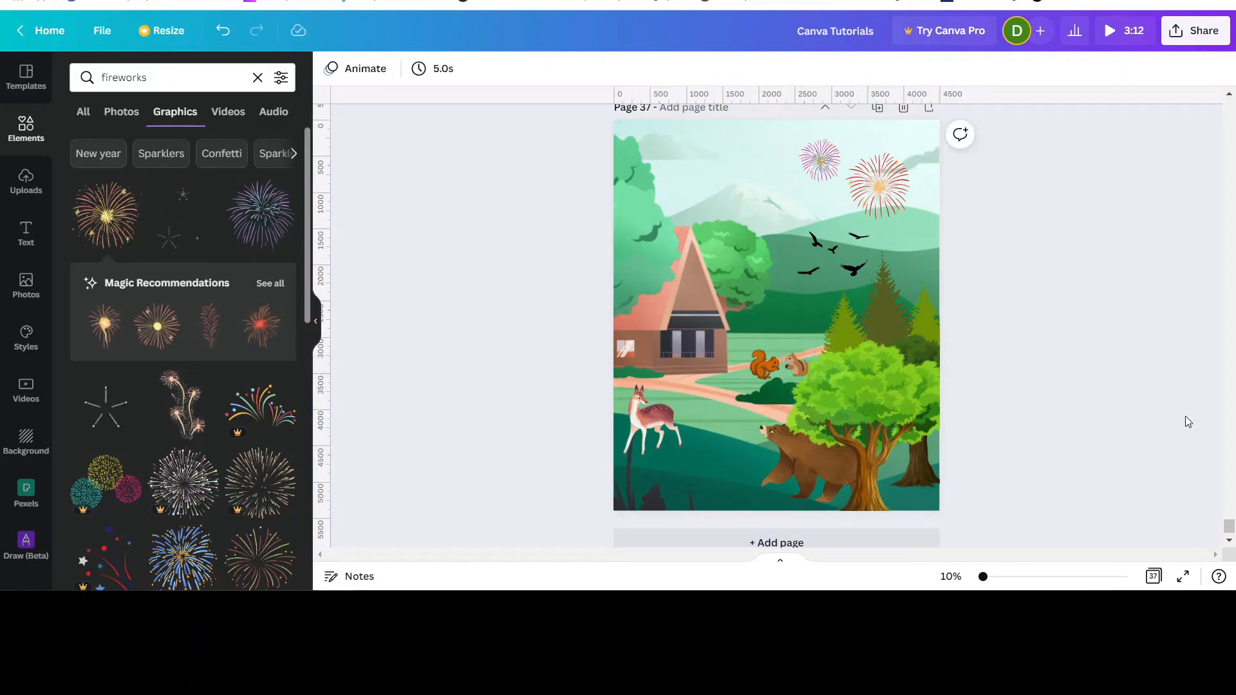
# - Scale down the orange squirrel and the striped squirrel, keeping them close together on the grass beside the house
pyautogui.click(763, 361)
pyautogui.moveTo(988, 579); pyautogui.dragTo(996, 580)
pyautogui.scroll(-1, 772, 412)
pyautogui.scroll(-2, 779, 374)
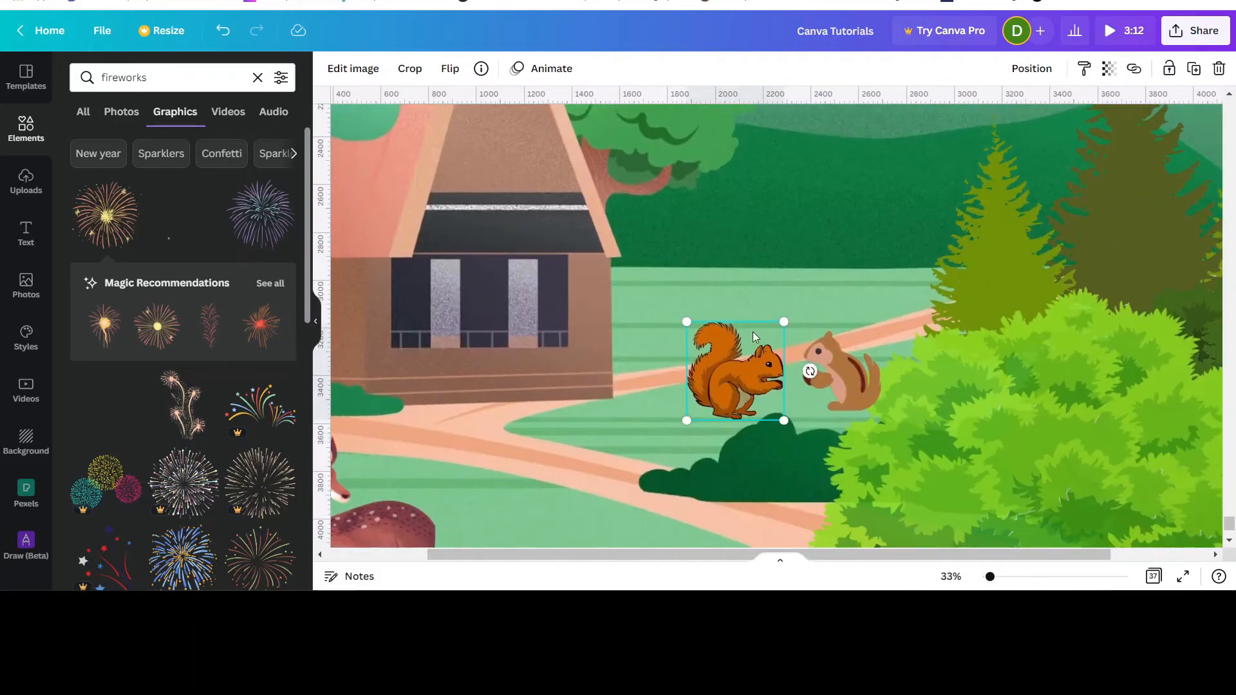
pyautogui.moveTo(786, 248); pyautogui.dragTo(806, 316)
pyautogui.click(851, 295)
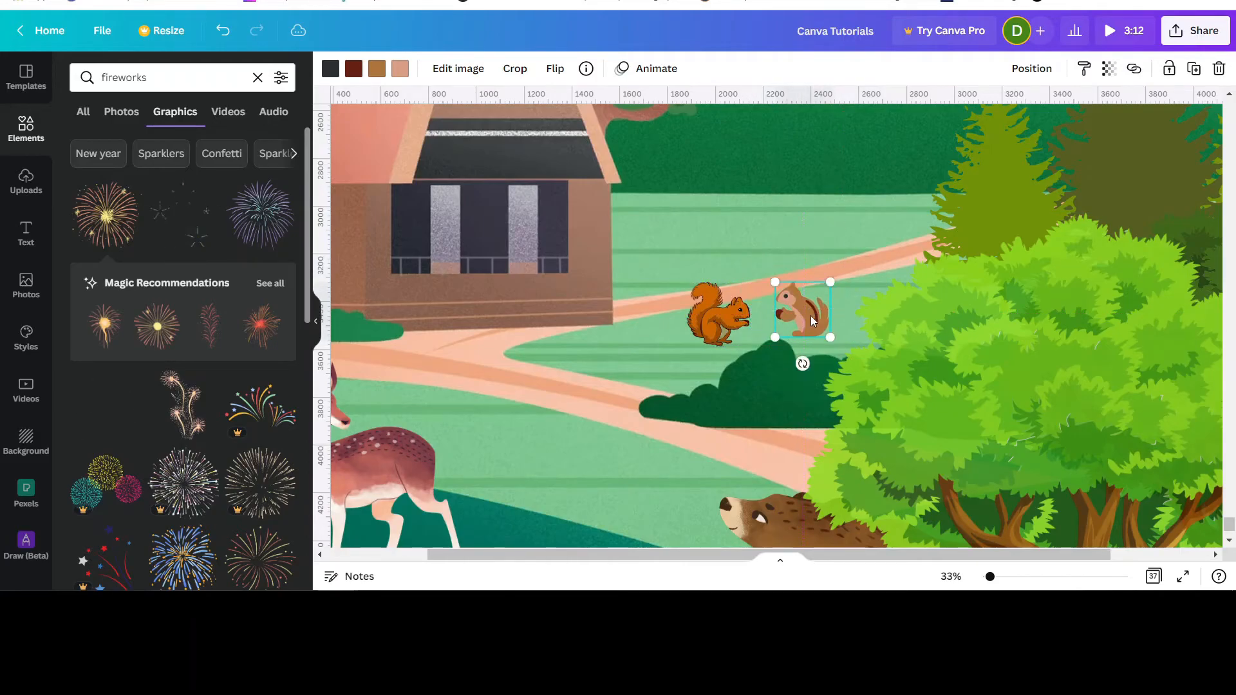
# - Search the graphics for squirrel and add the dark brown squirrel, scaled down, between the two existing squirrels
pyautogui.click(161, 77)
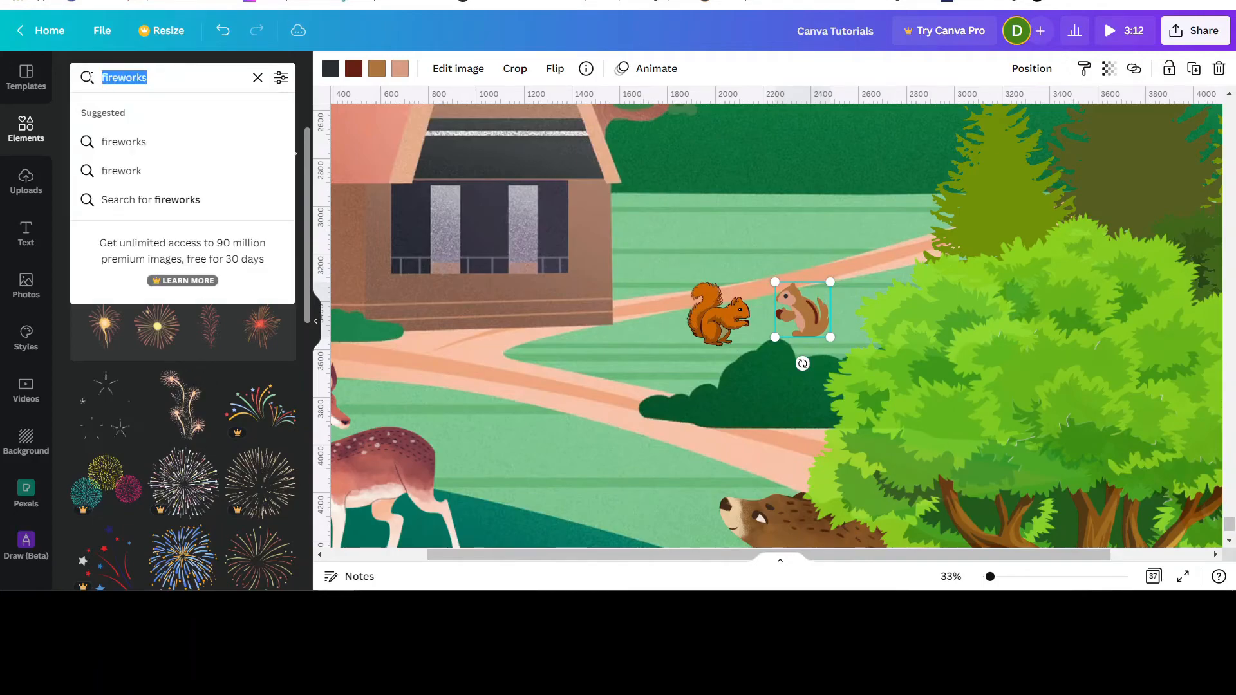
pyautogui.write('squi')
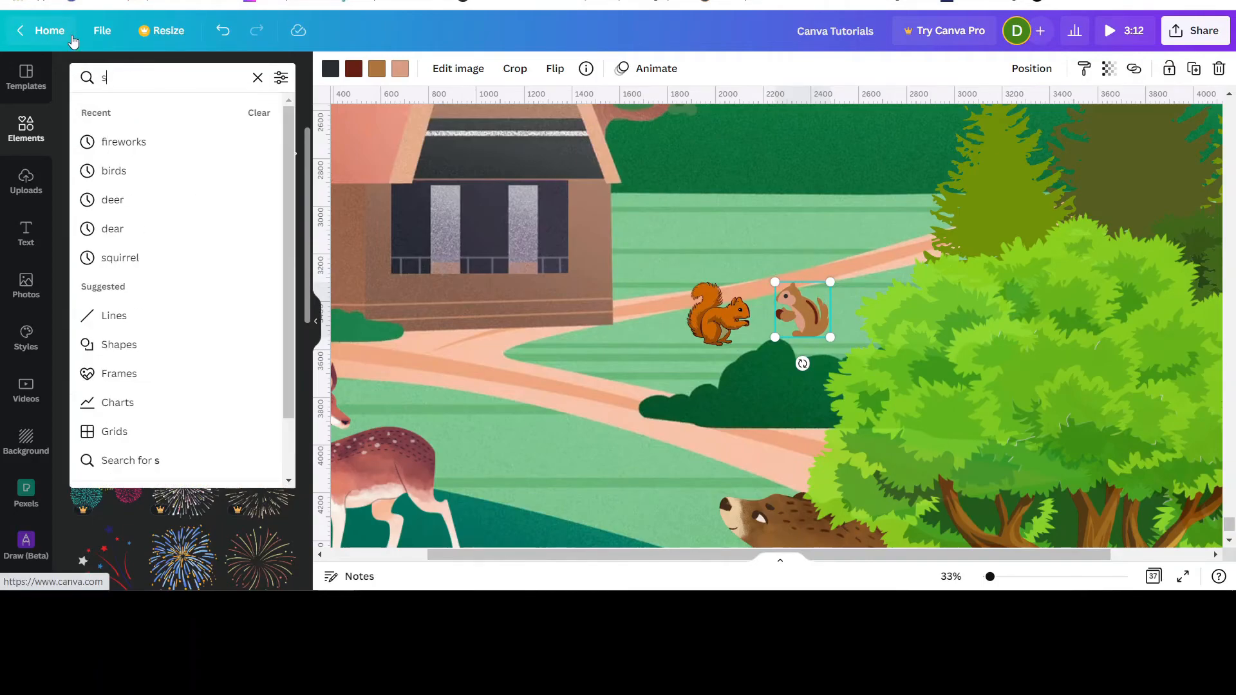
pyautogui.write('rrel')
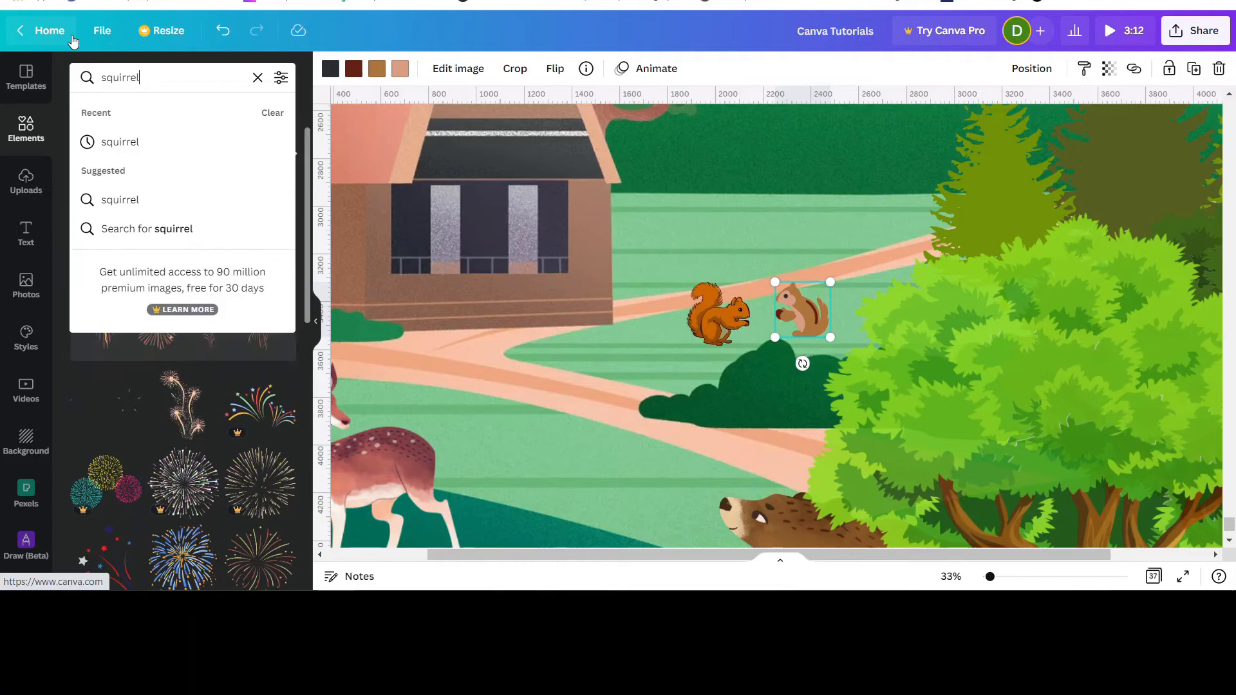
pyautogui.press('Return')
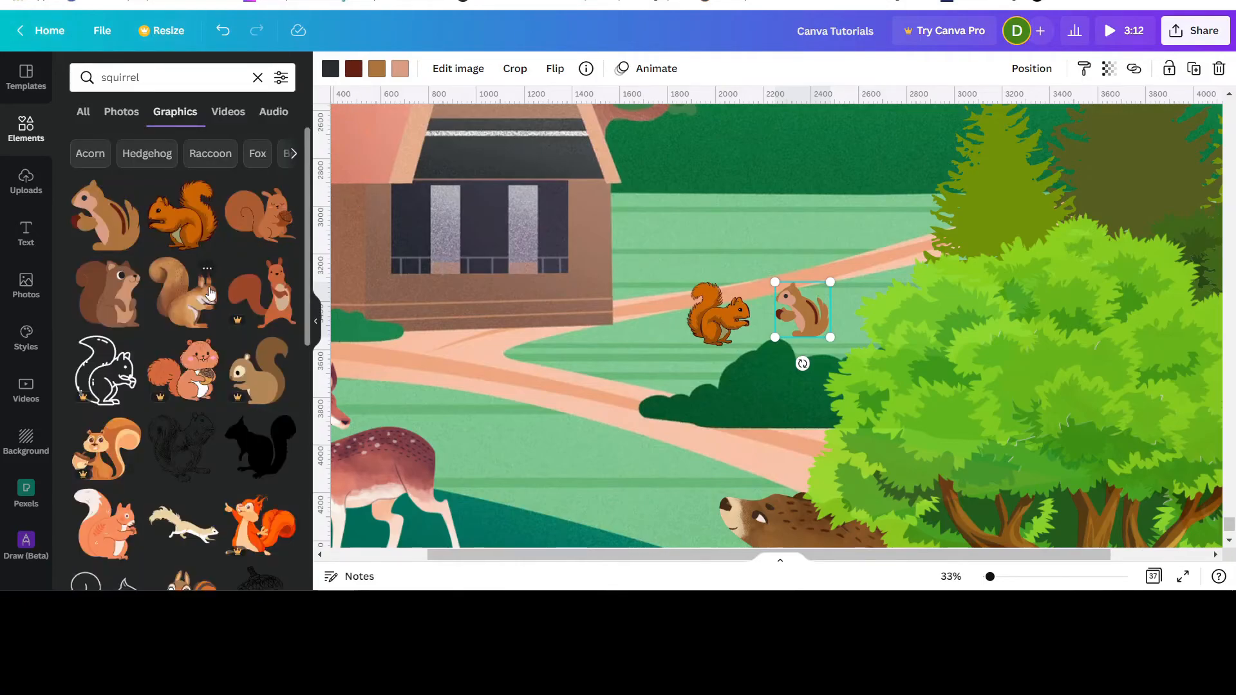
pyautogui.click(105, 290)
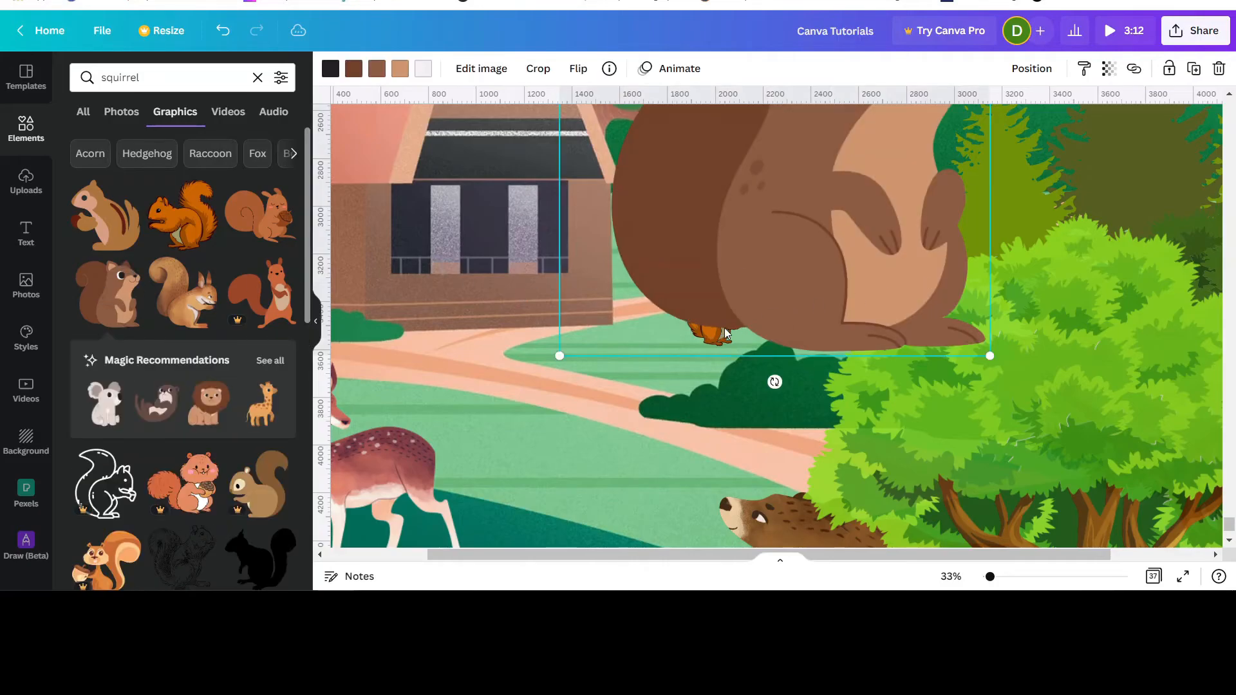
pyautogui.moveTo(597, 320); pyautogui.dragTo(708, 346)
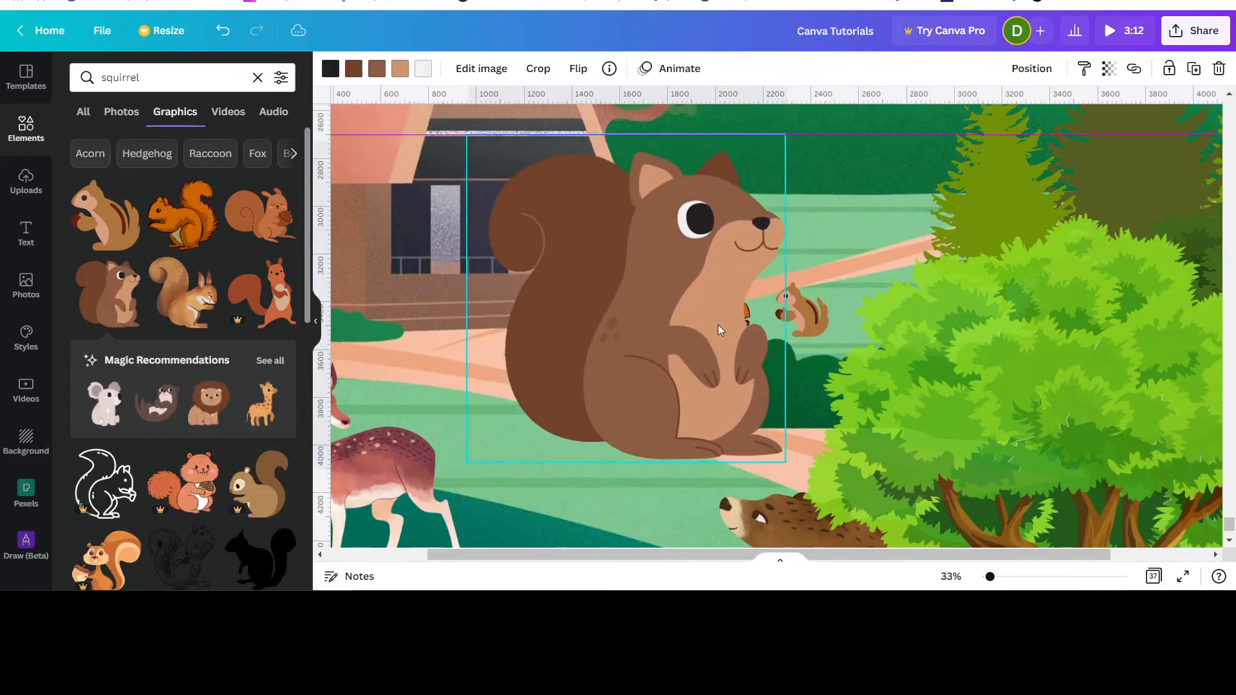
pyautogui.moveTo(787, 134); pyautogui.dragTo(502, 390)
pyautogui.moveTo(505, 447); pyautogui.dragTo(765, 318)
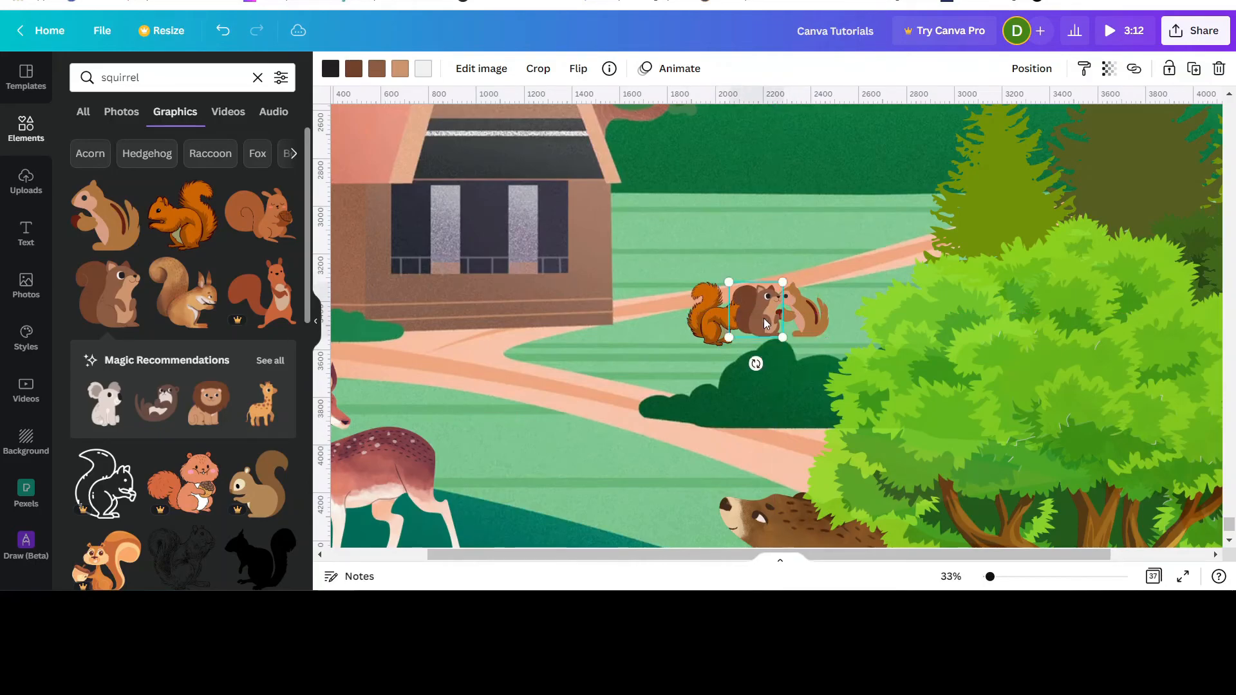
# - Layer the dark brown squirrel behind the other two squirrels and move the striped squirrel slightly down
pyautogui.click(1031, 68)
pyautogui.click(966, 120)
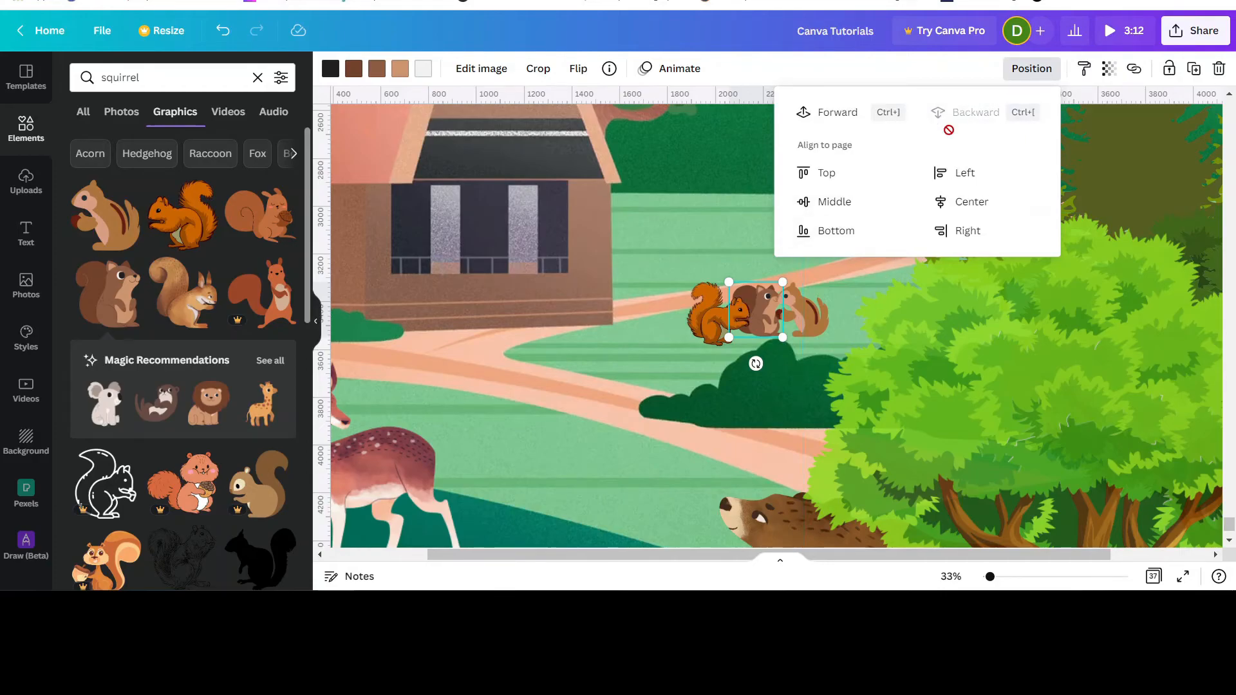
pyautogui.click(838, 114)
pyautogui.moveTo(782, 281); pyautogui.dragTo(802, 271)
pyautogui.click(1032, 68)
pyautogui.click(828, 122)
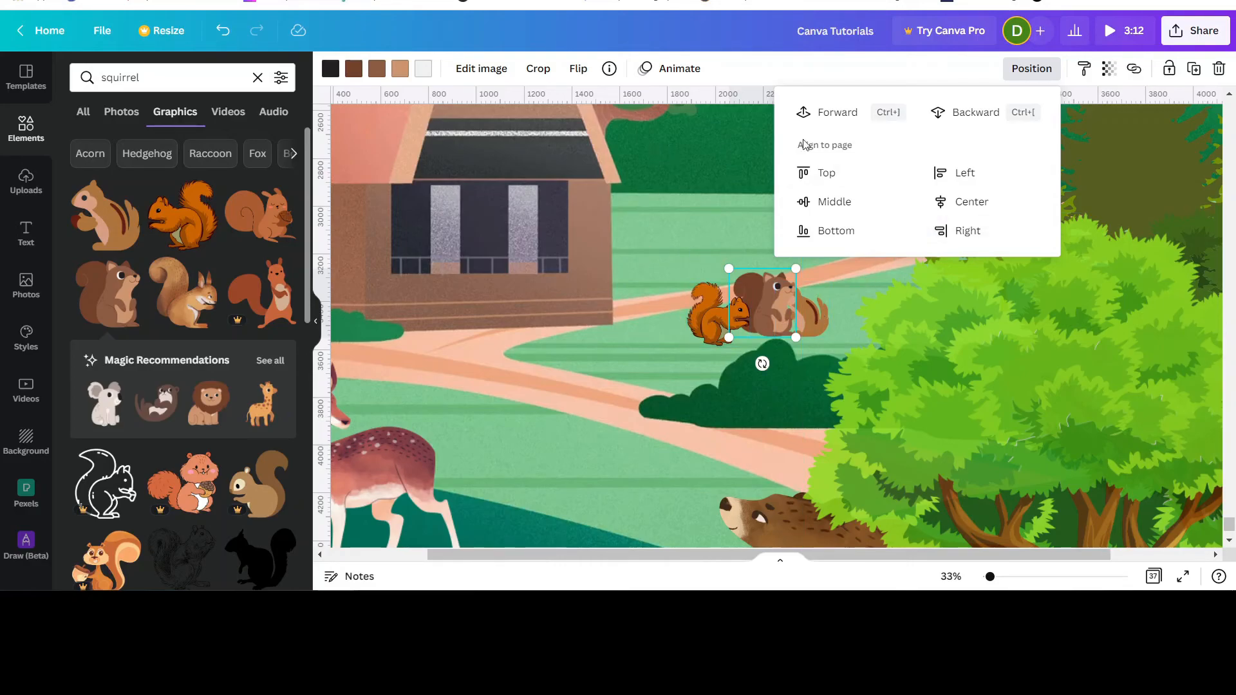
pyautogui.click(976, 112)
pyautogui.moveTo(757, 293); pyautogui.dragTo(812, 328)
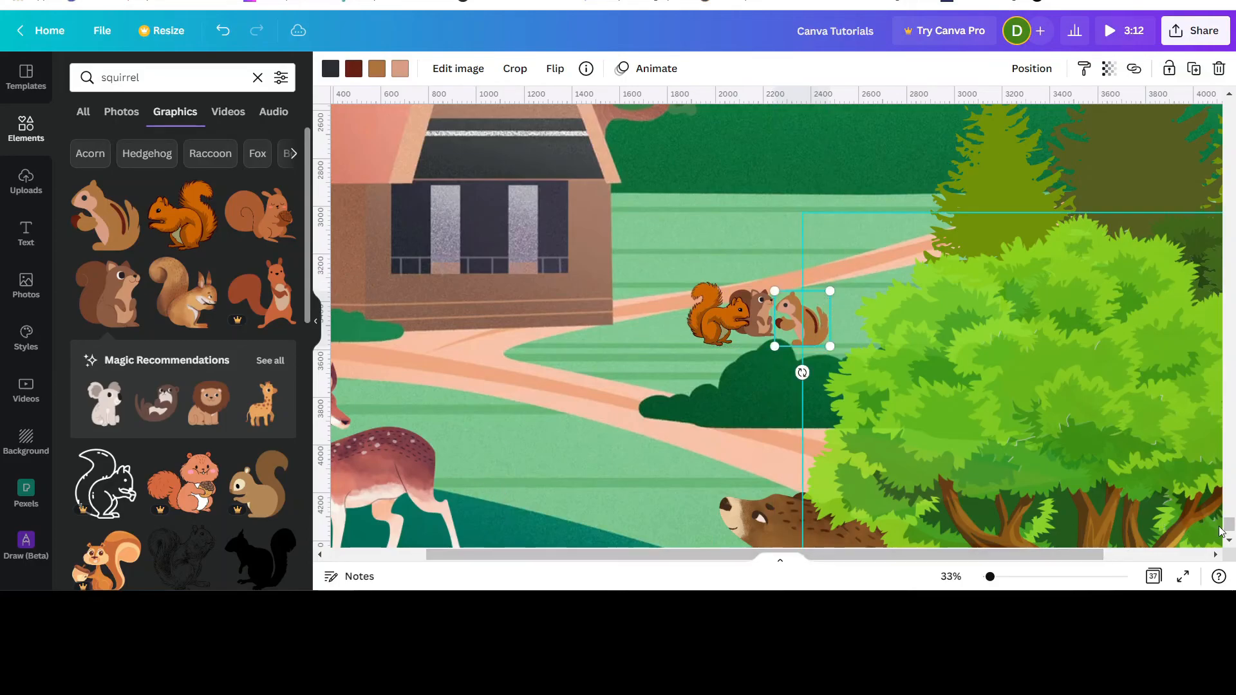
pyautogui.moveTo(990, 578); pyautogui.dragTo(983, 578)
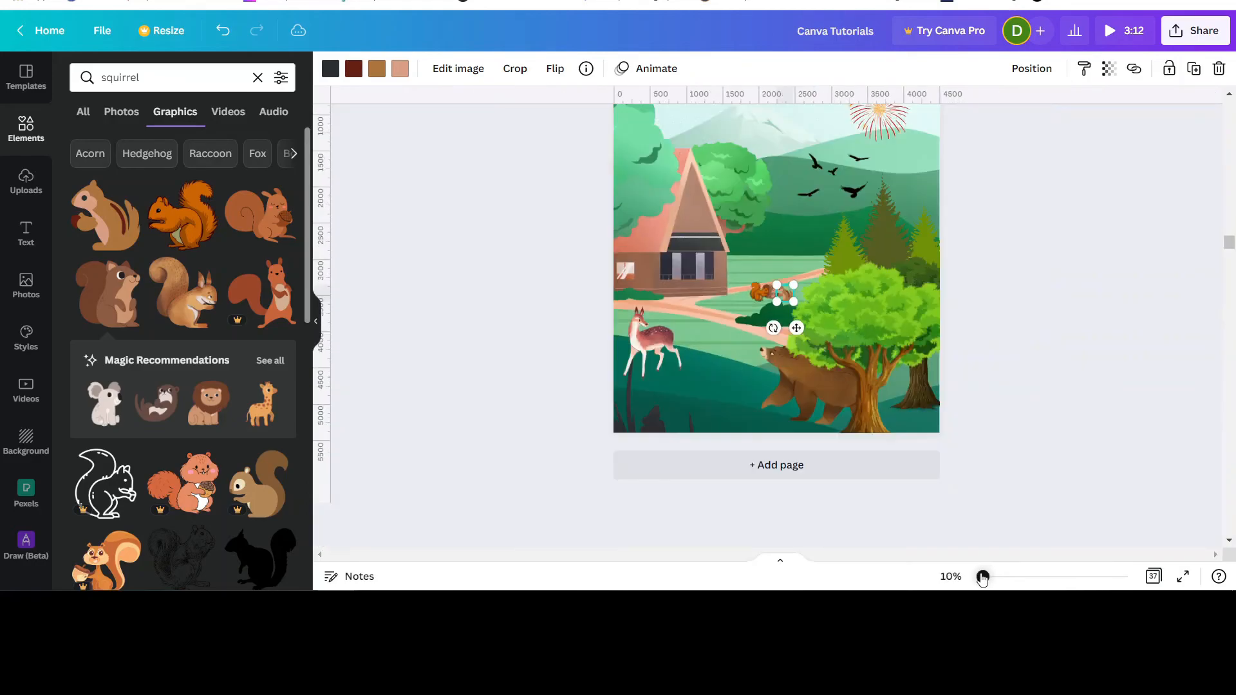
pyautogui.click(1075, 399)
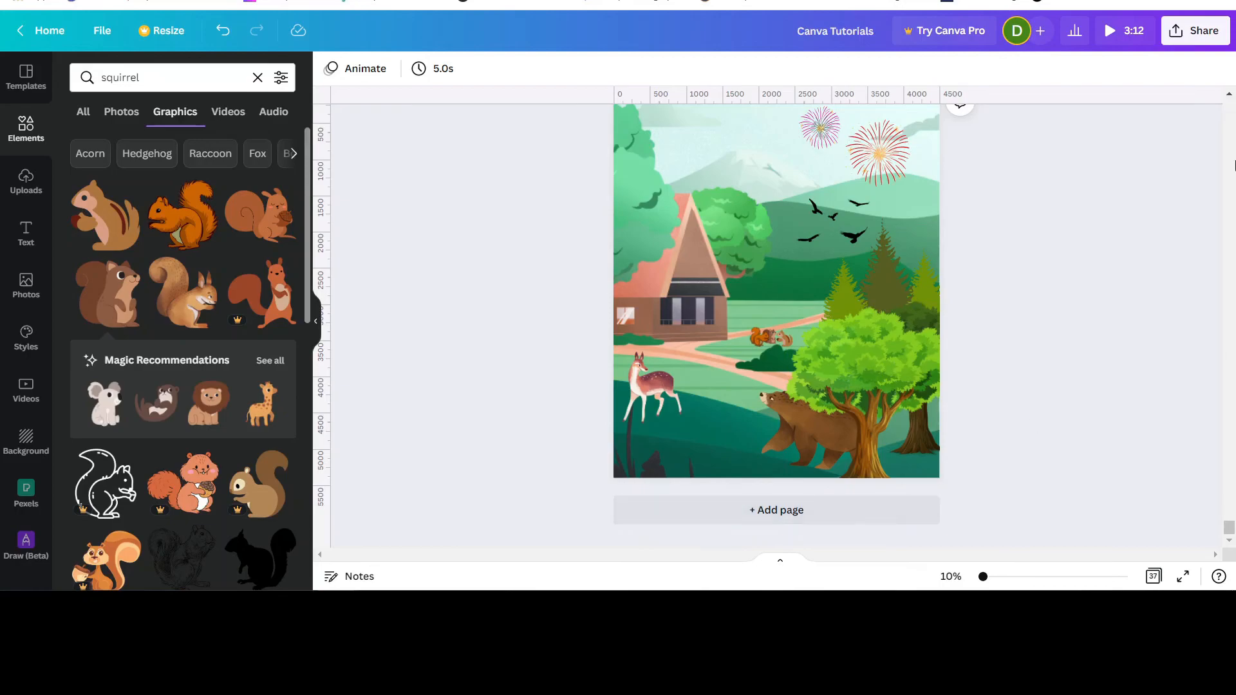
pyautogui.click(1228, 95)
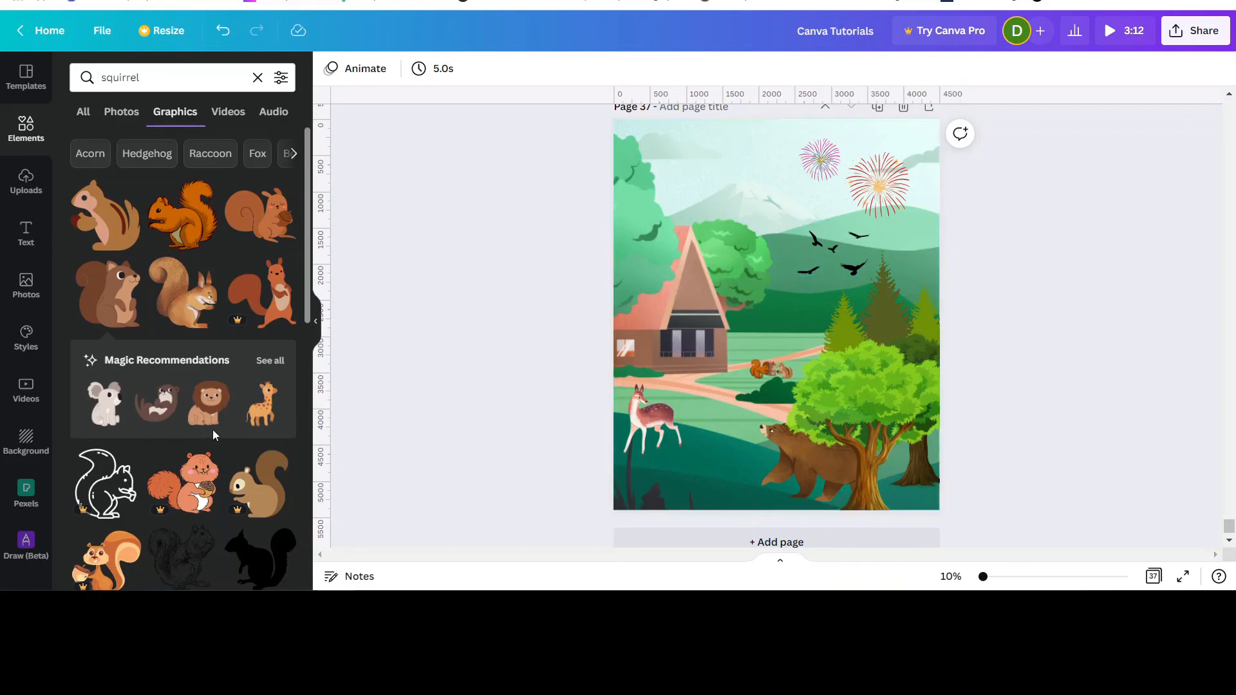
pyautogui.scroll(-10, 202, 271)
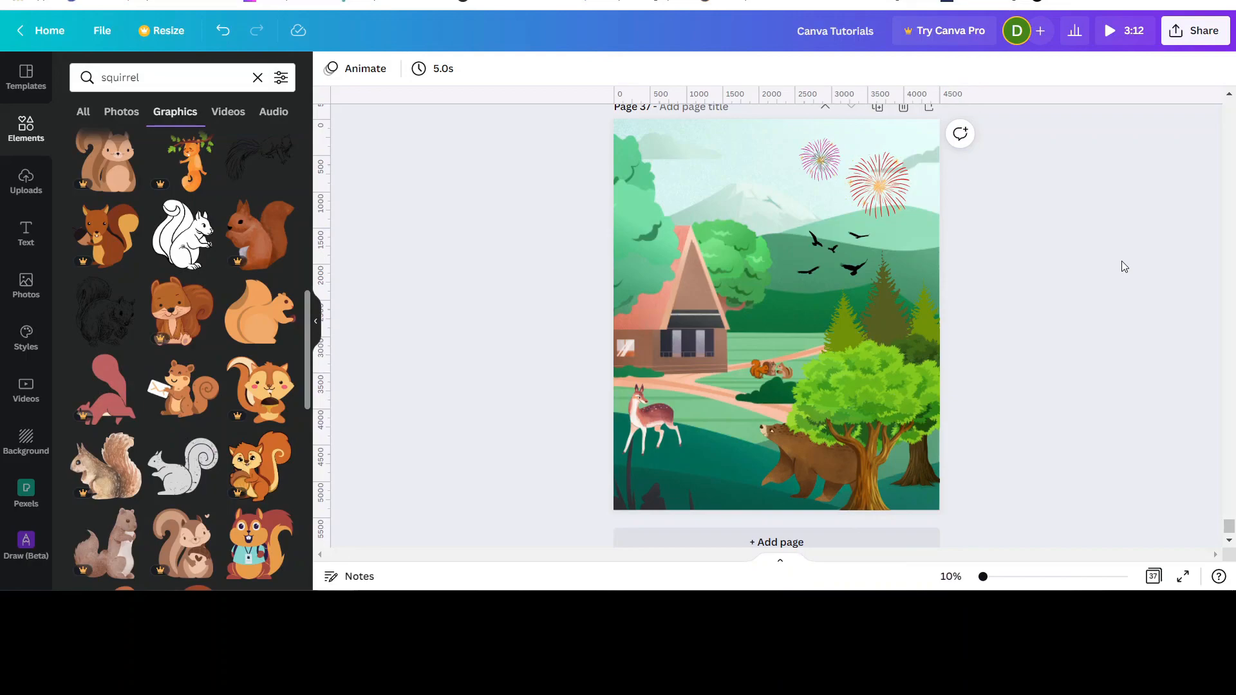
pyautogui.scroll(2, 1091, 320)
pyautogui.scroll(-2, 1091, 319)
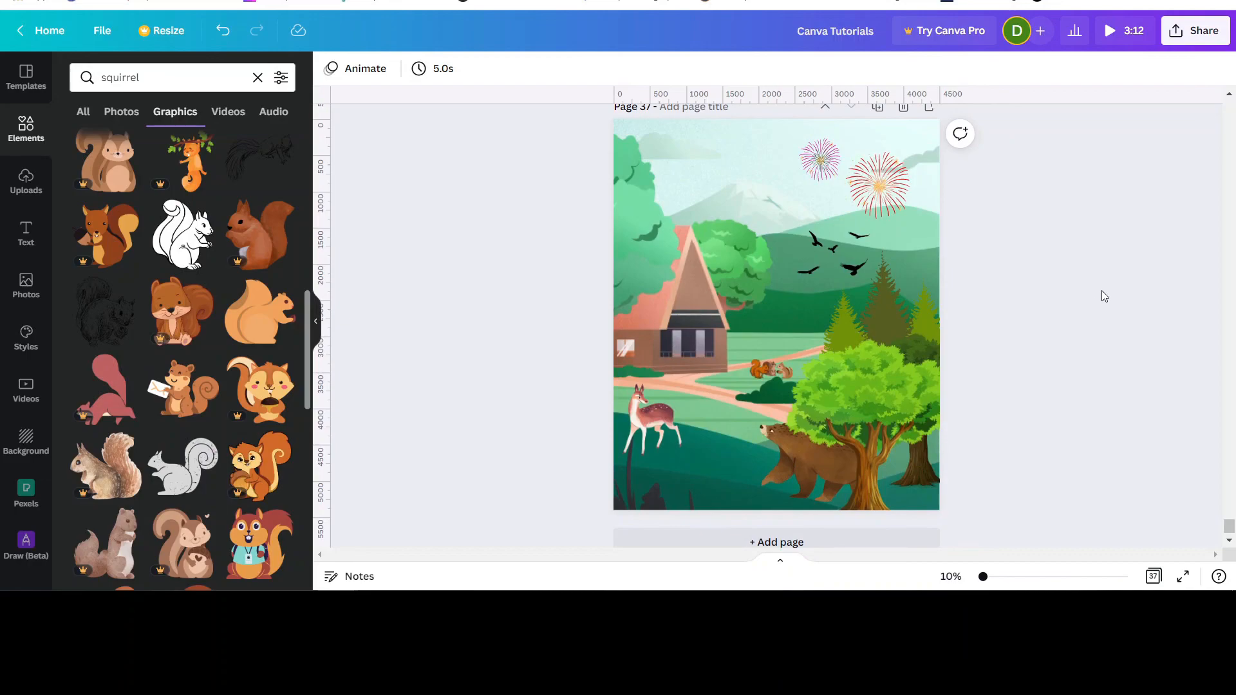